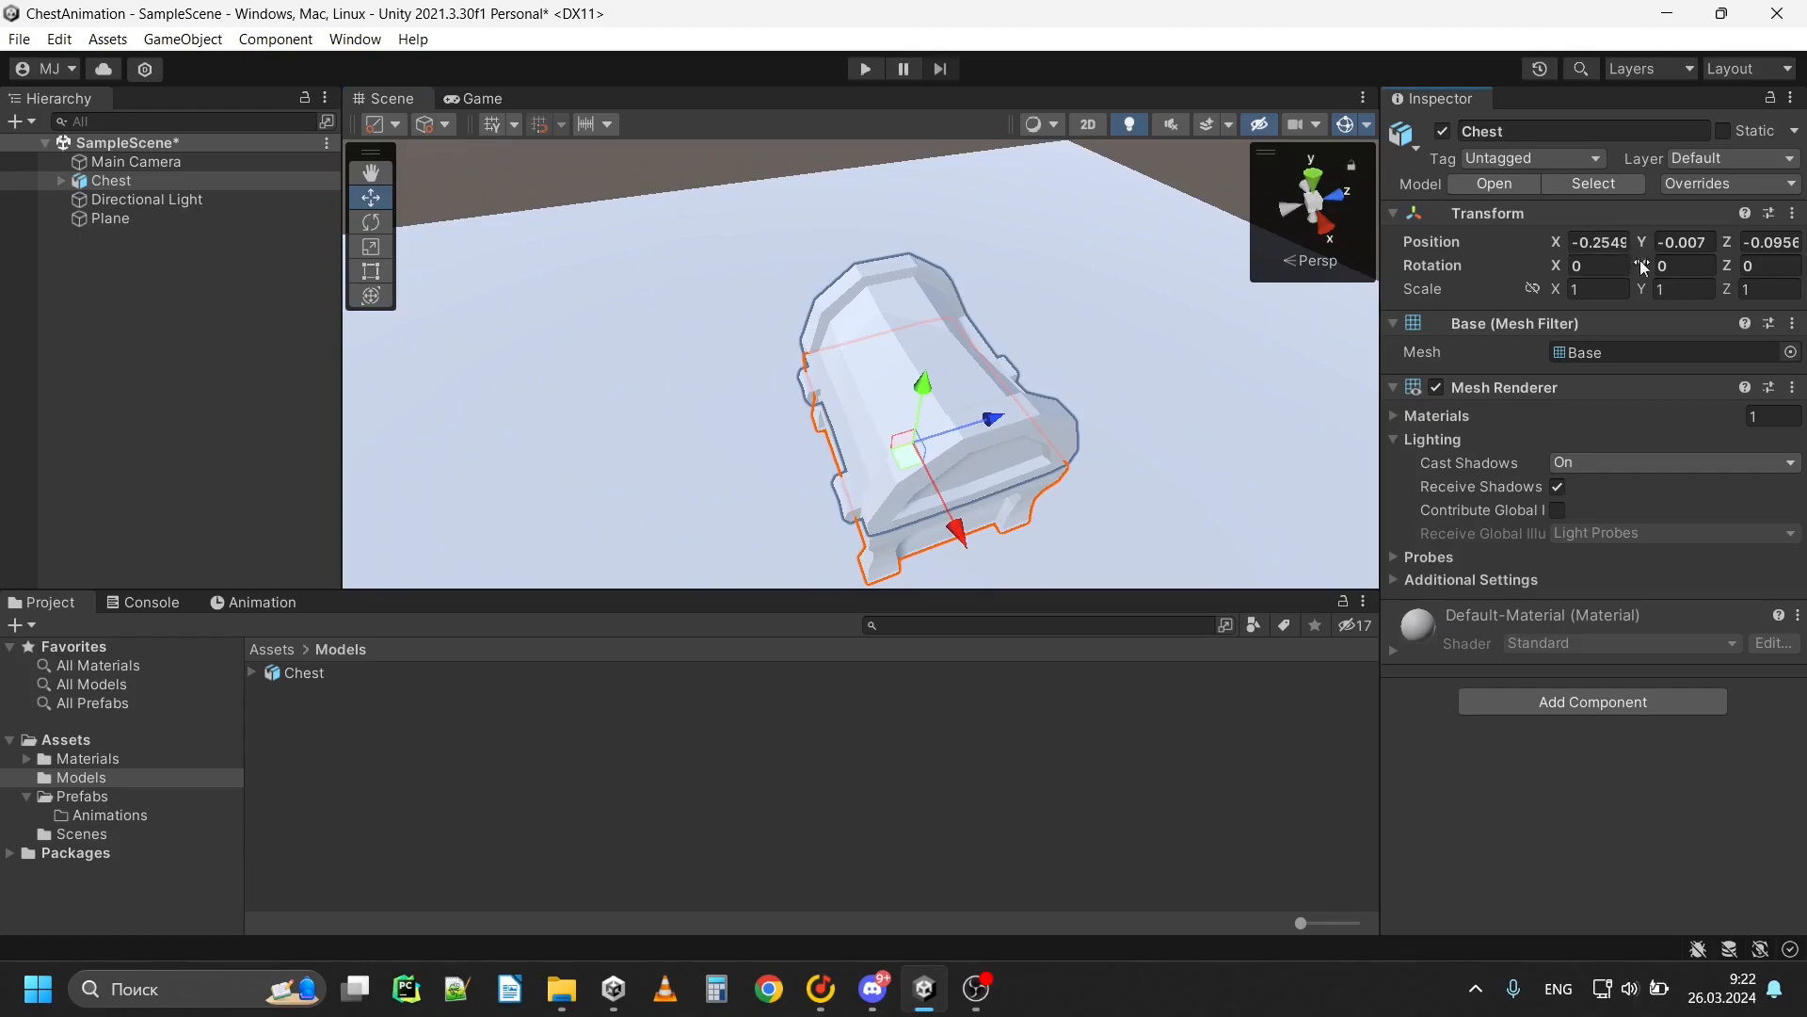
Set the Chest's position to 0 on the X, Y and Z axes
{"action": "type", "text": "0"}
{"action": "left_click", "coordinate": [1675, 242]}
{"action": "type", "text": "0"}
{"action": "left_click", "coordinate": [1769, 243]}
{"action": "type", "text": "0"}
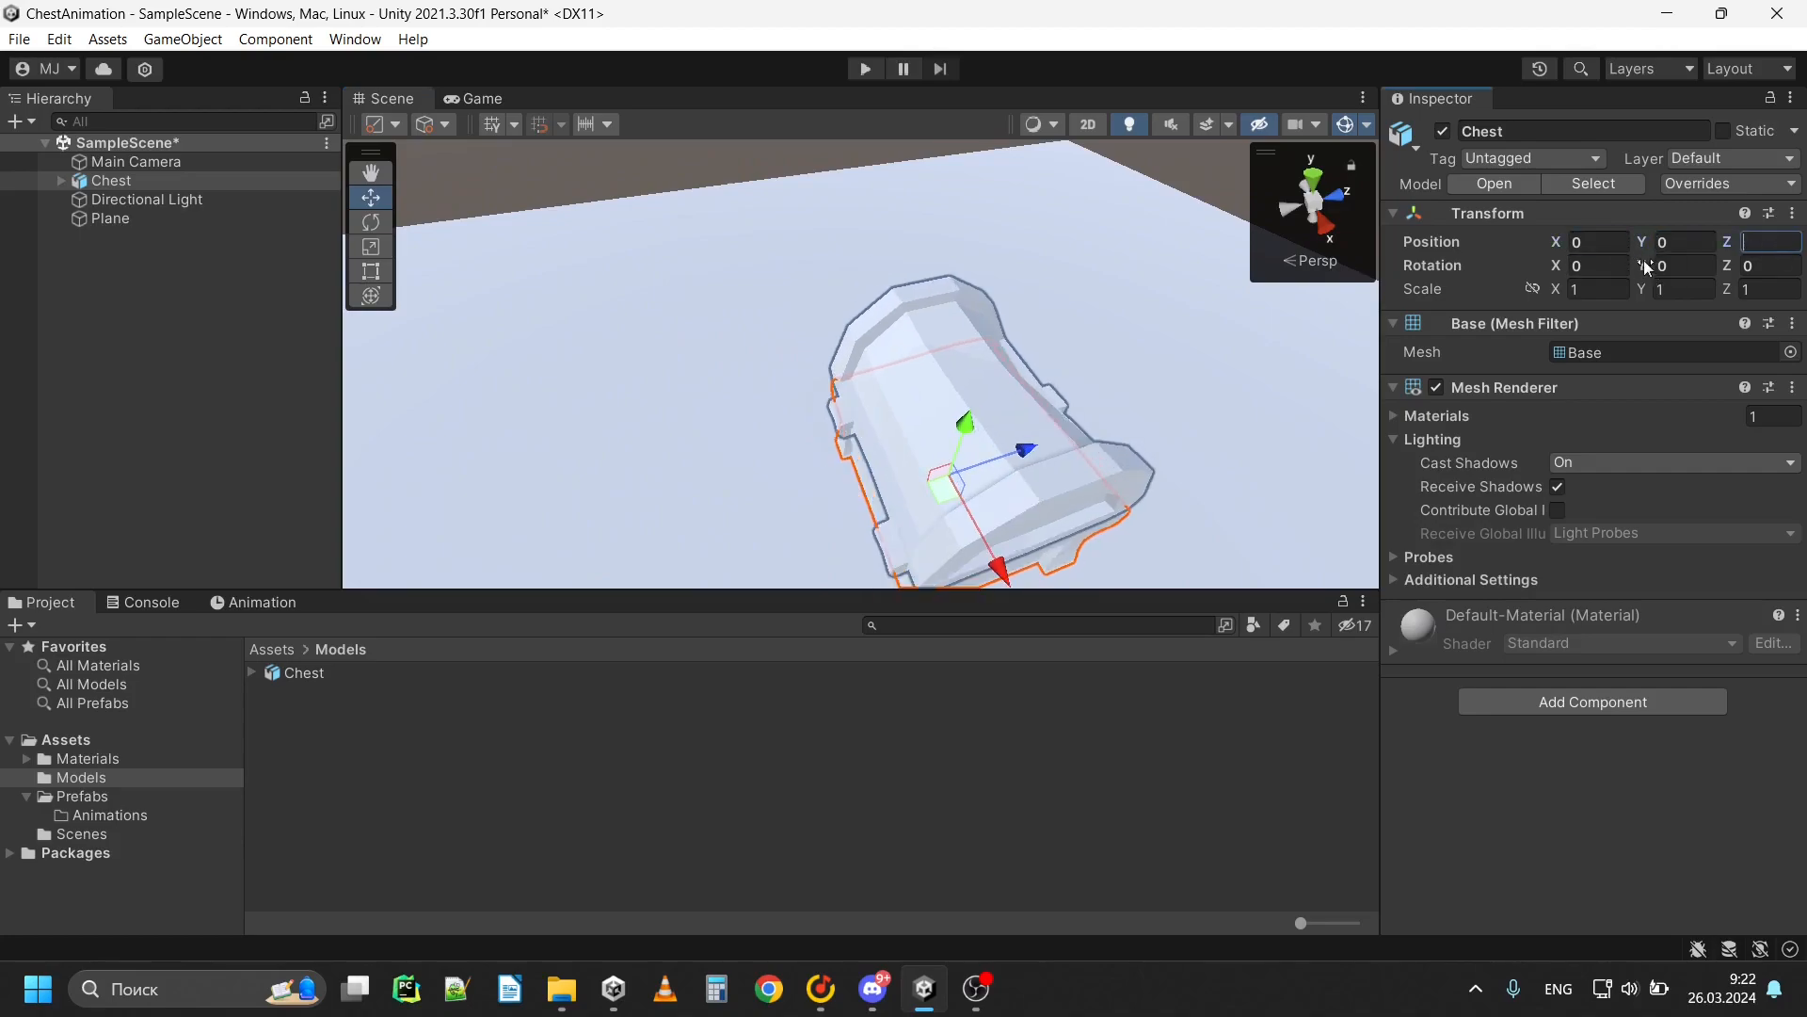
Rotate the Chest to about -215.57 on the Y axis so its front faces the view
{"action": "left_click_drag", "start_coordinate": [1642, 266], "coordinate": [706, 392]}
{"action": "scroll", "coordinate": [703, 384], "scroll_direction": "down", "scroll_amount": 3}
{"action": "left_click_drag", "start_coordinate": [825, 424], "coordinate": [1050, 220], "text": "alt"}
{"action": "right_click_drag", "start_coordinate": [1051, 221], "coordinate": [956, 295]}
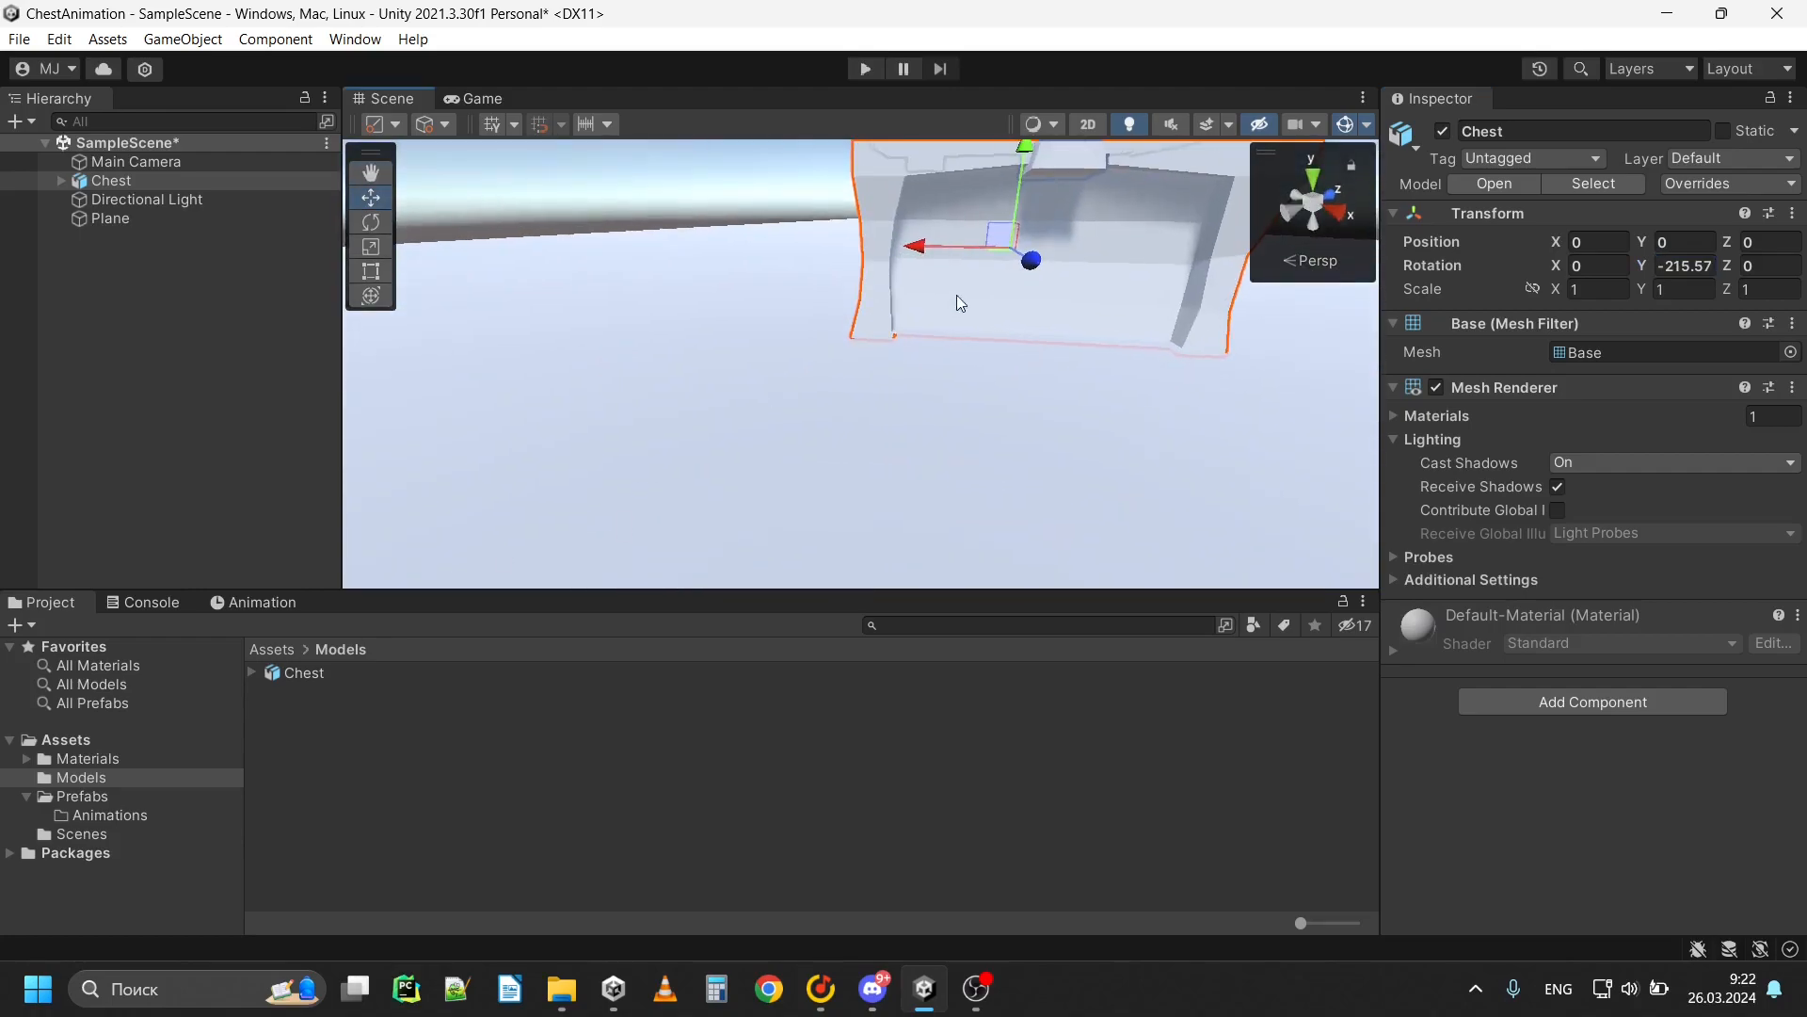
{"action": "middle_click_drag", "start_coordinate": [956, 295], "coordinate": [880, 335]}
{"action": "scroll", "coordinate": [880, 335], "scroll_direction": "down", "scroll_amount": 3}
Apply the ColorMap material from the Materials folder to the chest's base and lid
{"action": "left_click", "coordinate": [290, 650]}
{"action": "double_click", "coordinate": [313, 674]}
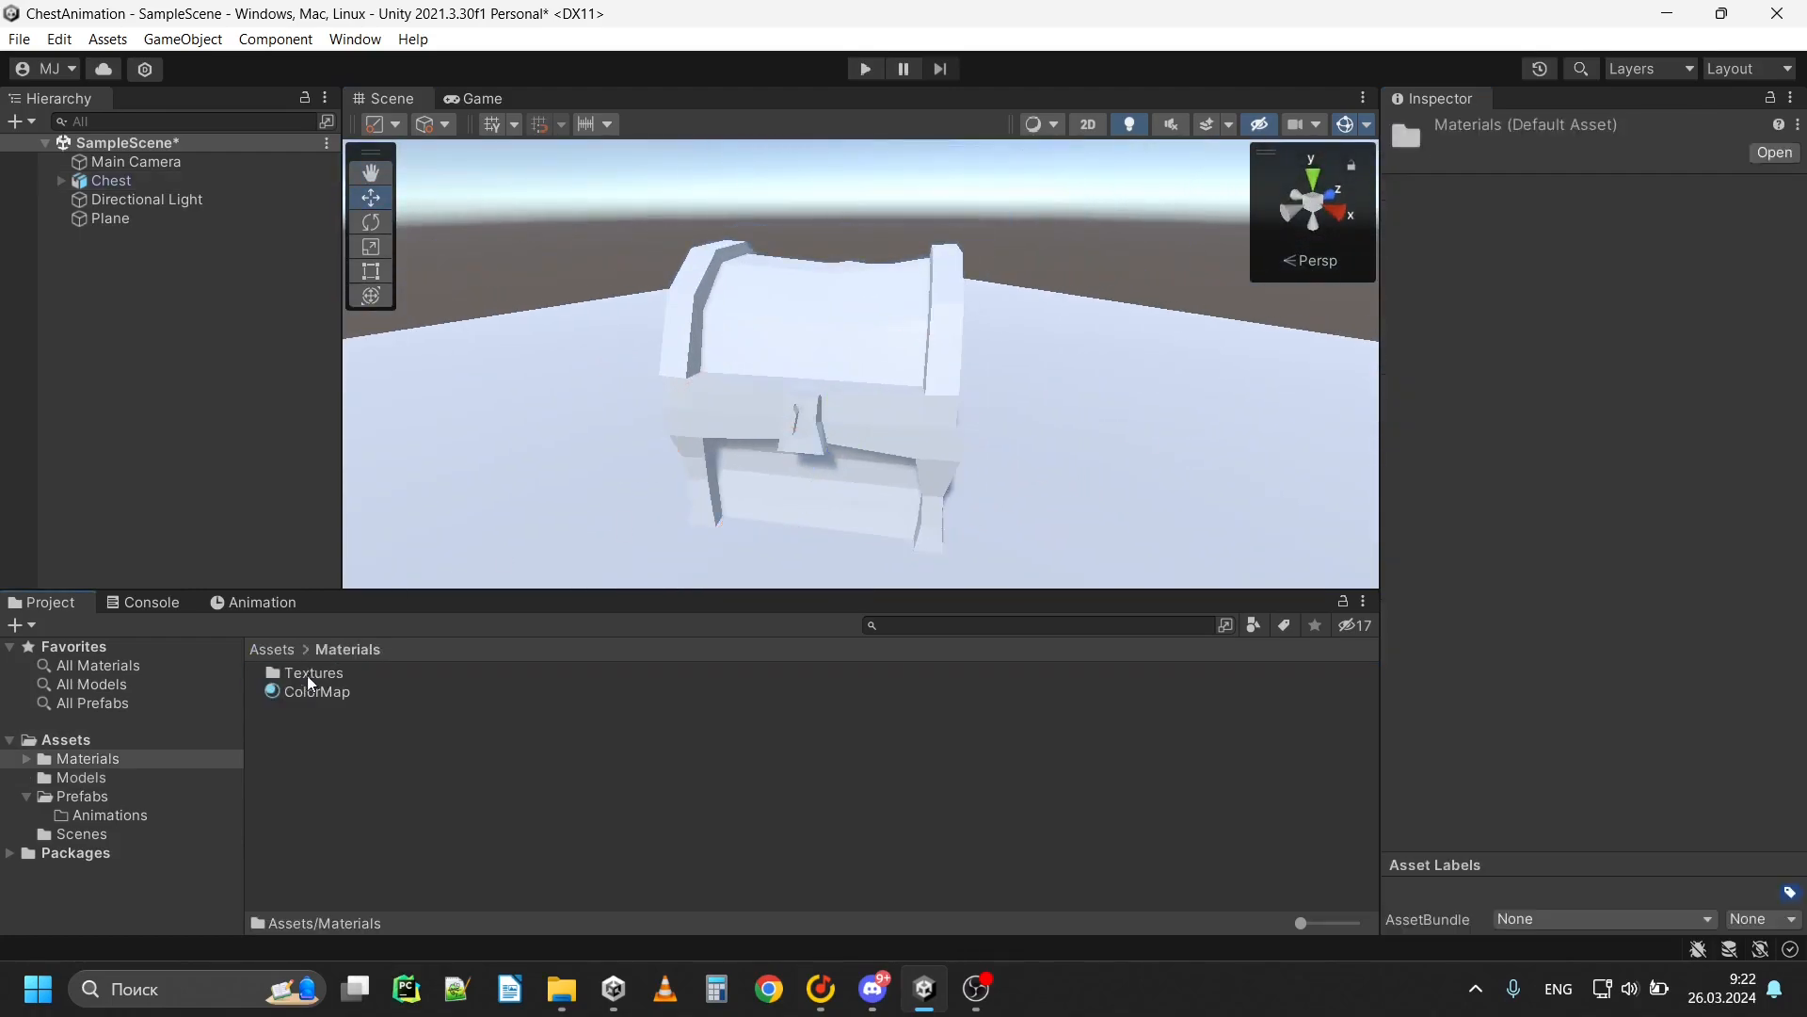
{"action": "left_click", "coordinate": [332, 692]}
{"action": "left_click_drag", "start_coordinate": [330, 689], "coordinate": [815, 485]}
{"action": "right_click_drag", "start_coordinate": [852, 424], "coordinate": [885, 343]}
{"action": "left_click", "coordinate": [889, 341]}
{"action": "left_click", "coordinate": [890, 341]}
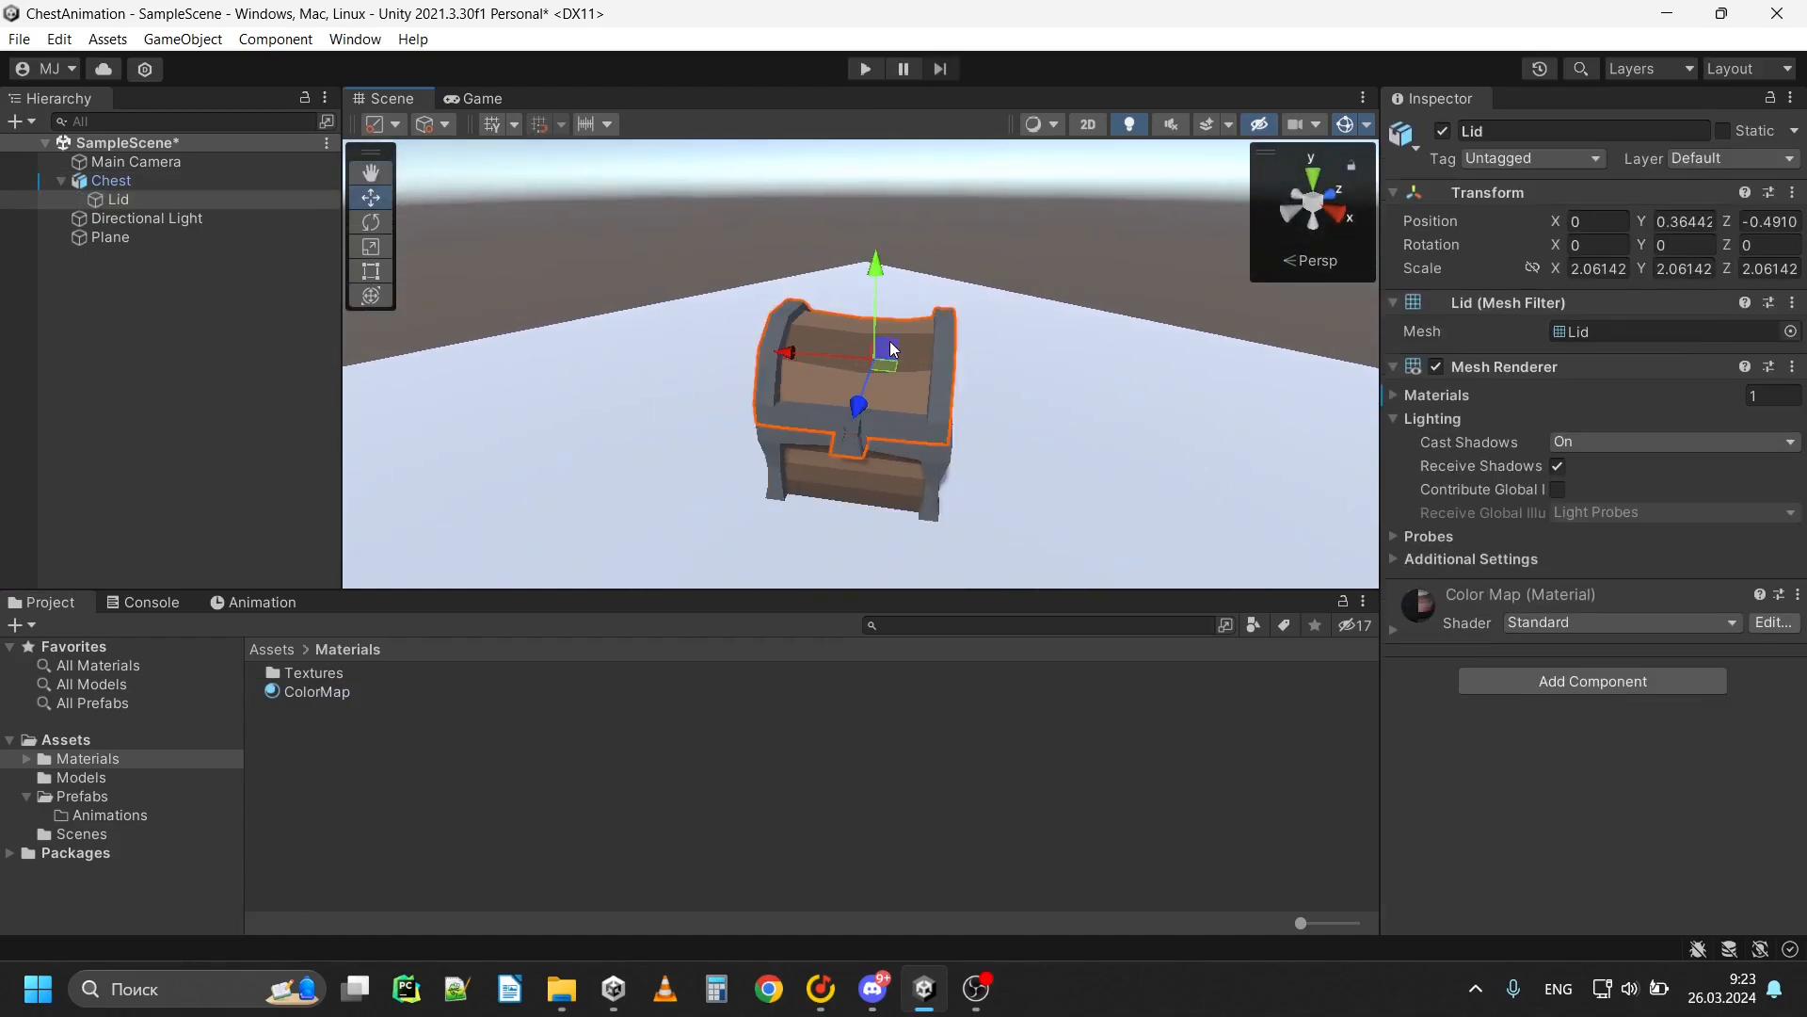
{"action": "left_click_drag", "start_coordinate": [912, 212], "coordinate": [890, 216]}
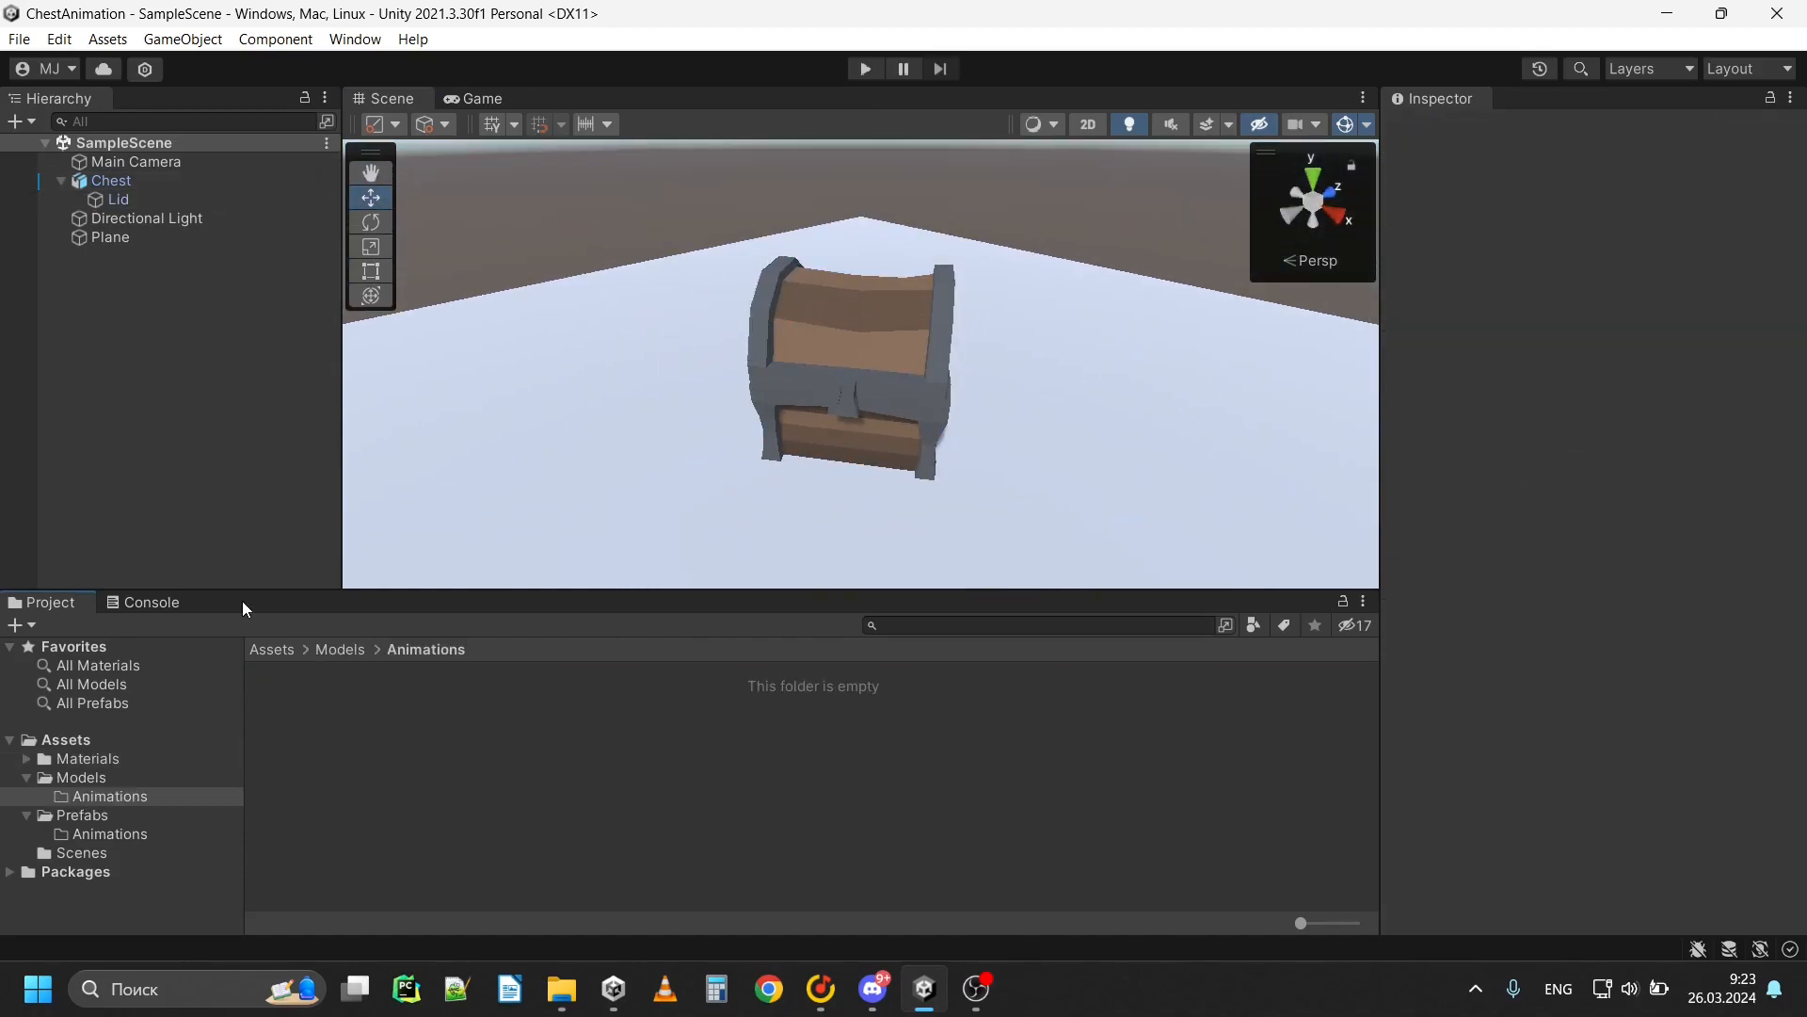
Add an Animation window docked beside the Console
{"action": "right_click", "coordinate": [169, 601]}
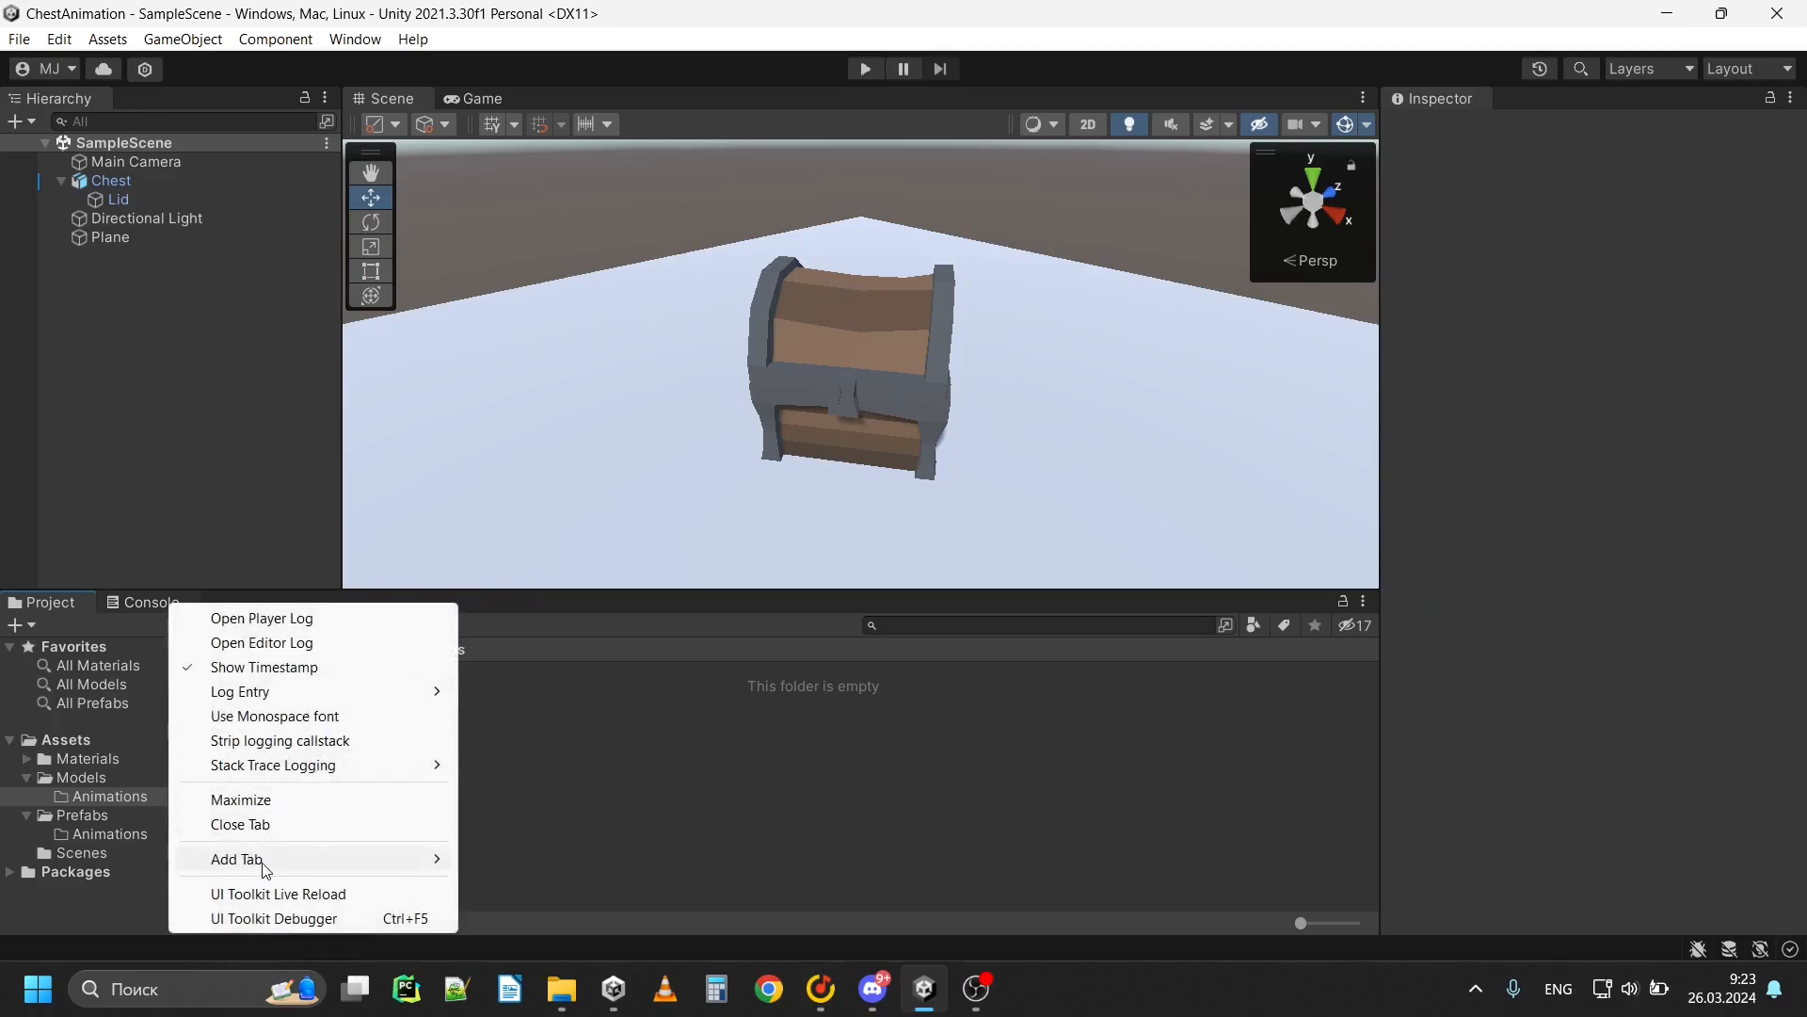
{"action": "mouse_move", "coordinate": [358, 858]}
{"action": "left_click", "coordinate": [527, 859]}
{"action": "scroll", "coordinate": [798, 251], "scroll_direction": "up", "scroll_amount": 4}
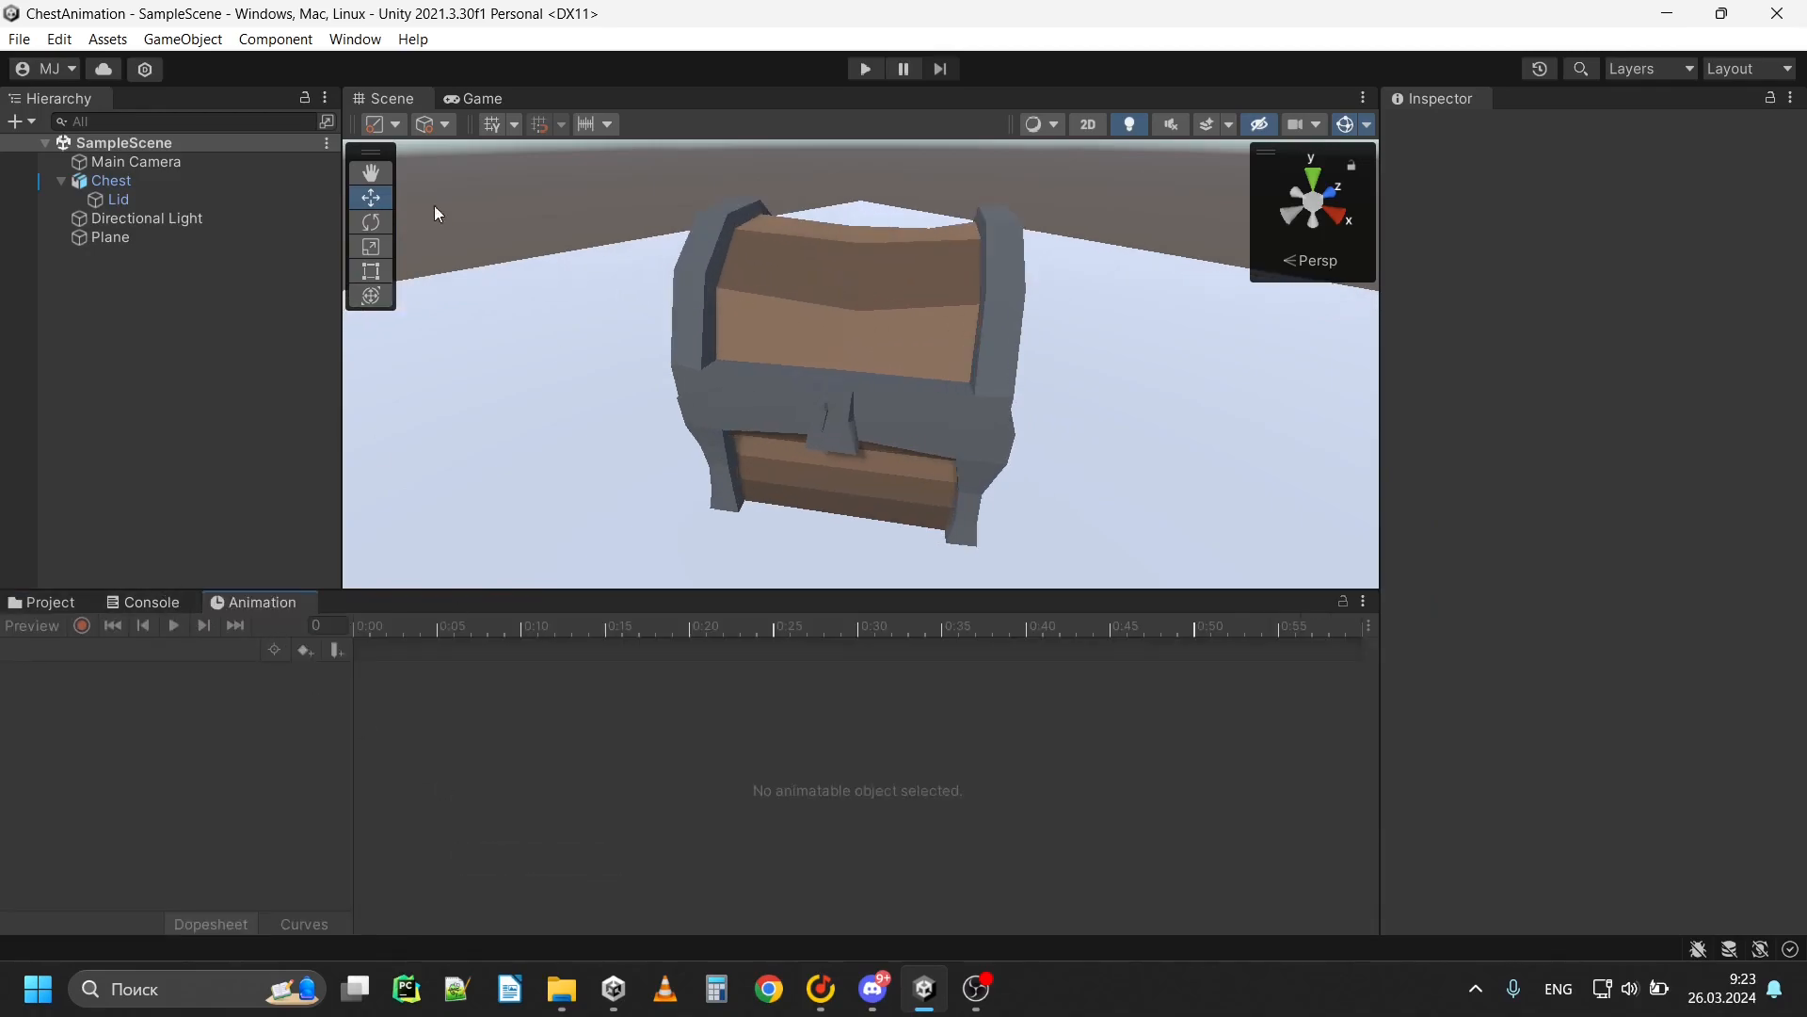
Create an animation clip named Chest_idle for the Chest in the Prefabs Animations folder
{"action": "left_click", "coordinate": [127, 182]}
{"action": "scroll", "coordinate": [561, 460], "scroll_direction": "down", "scroll_amount": 2}
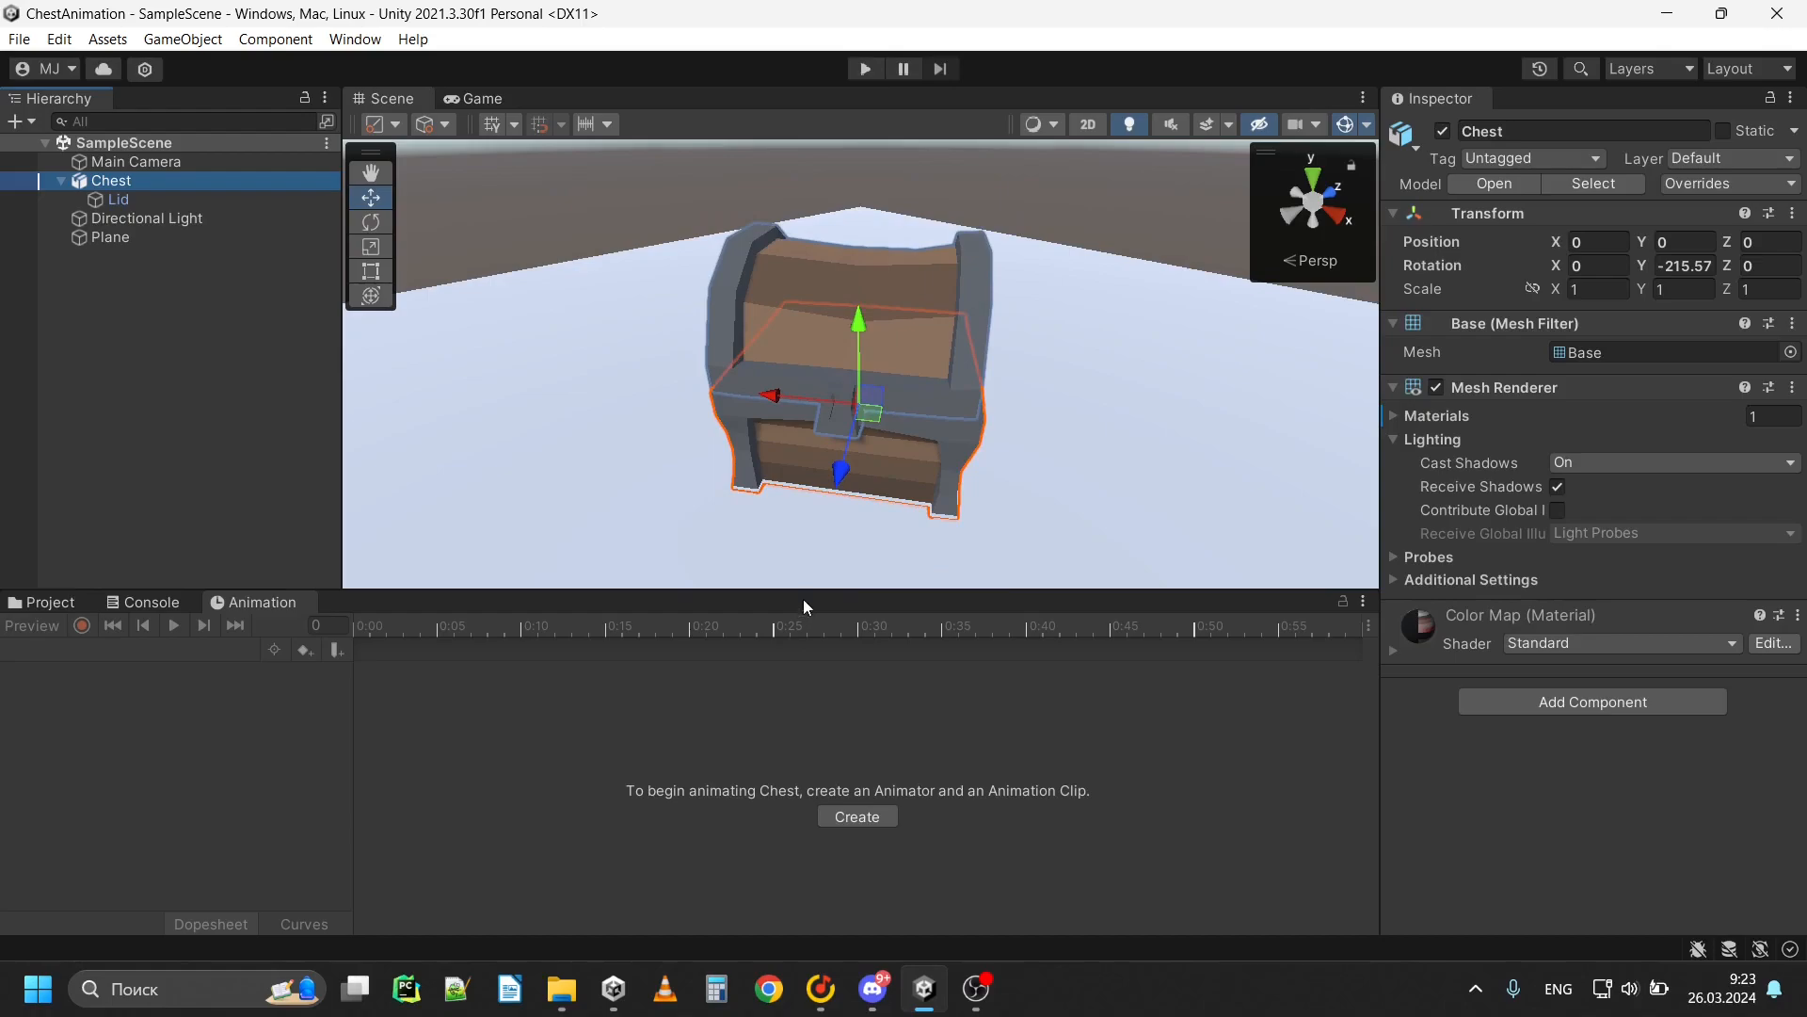
{"action": "scroll", "coordinate": [669, 420], "scroll_direction": "down", "scroll_amount": 3}
{"action": "left_click", "coordinate": [856, 815]}
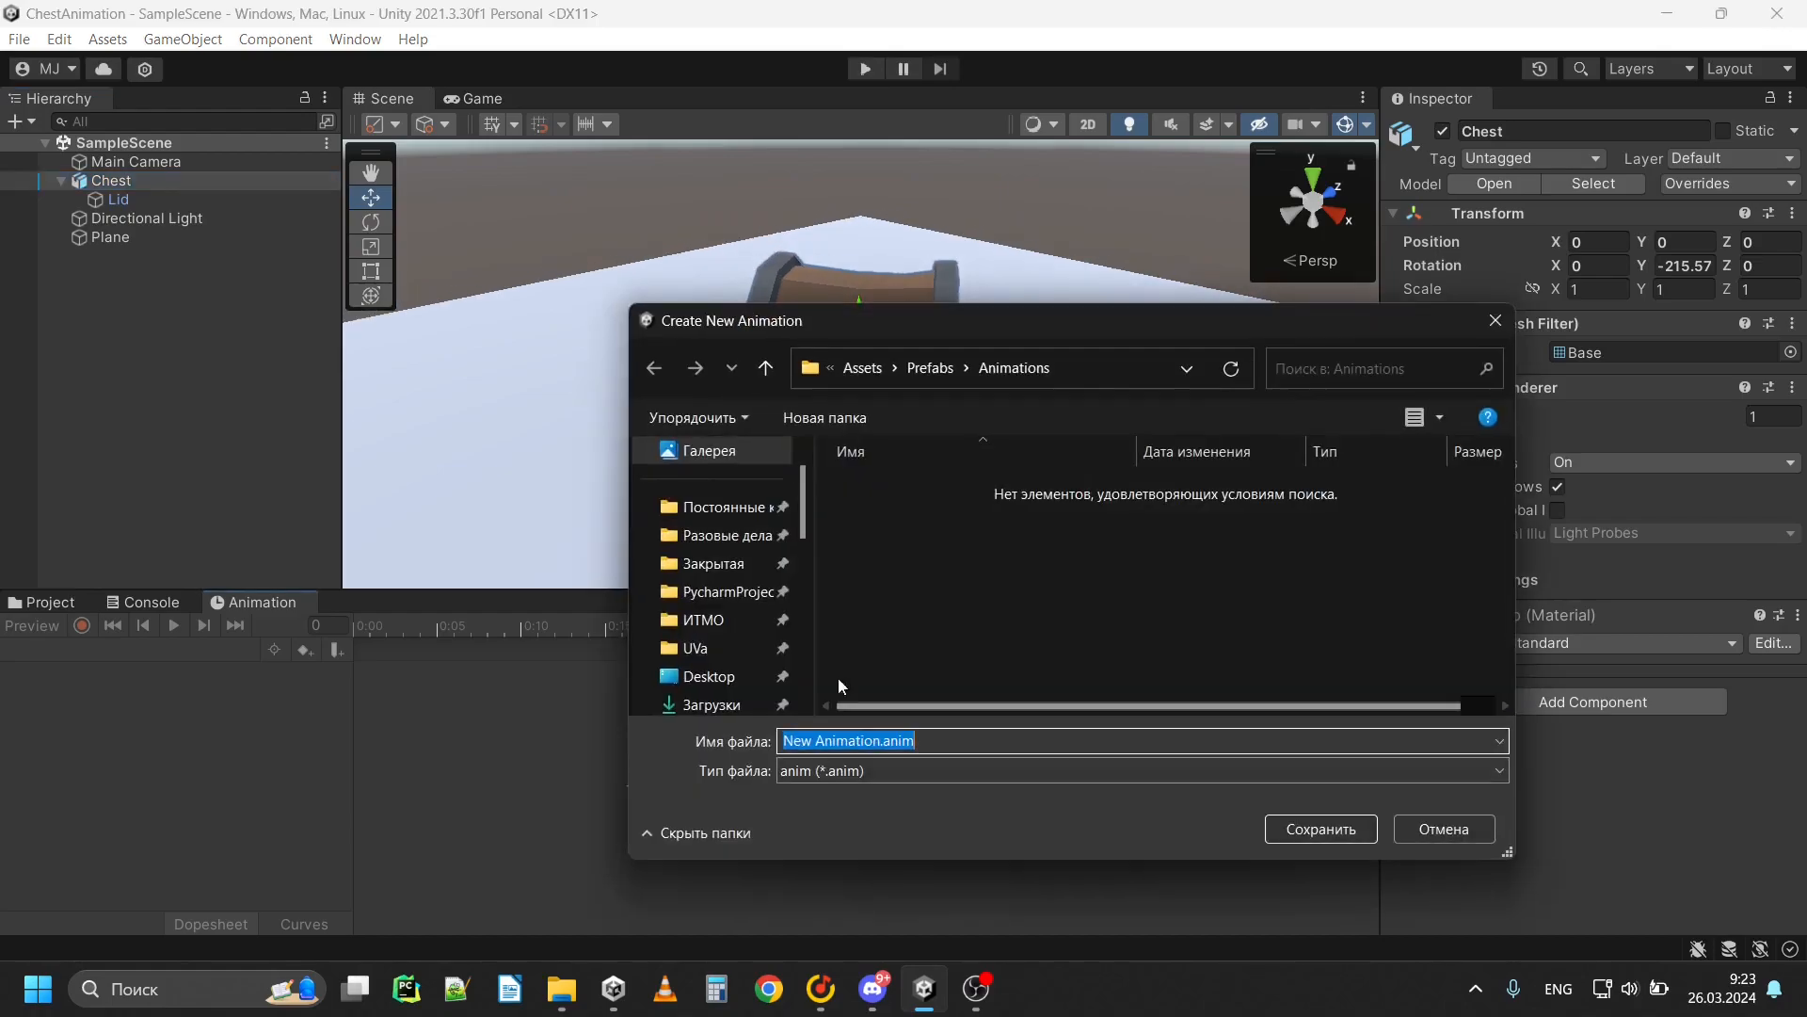
{"action": "key", "text": "BackSpace"}
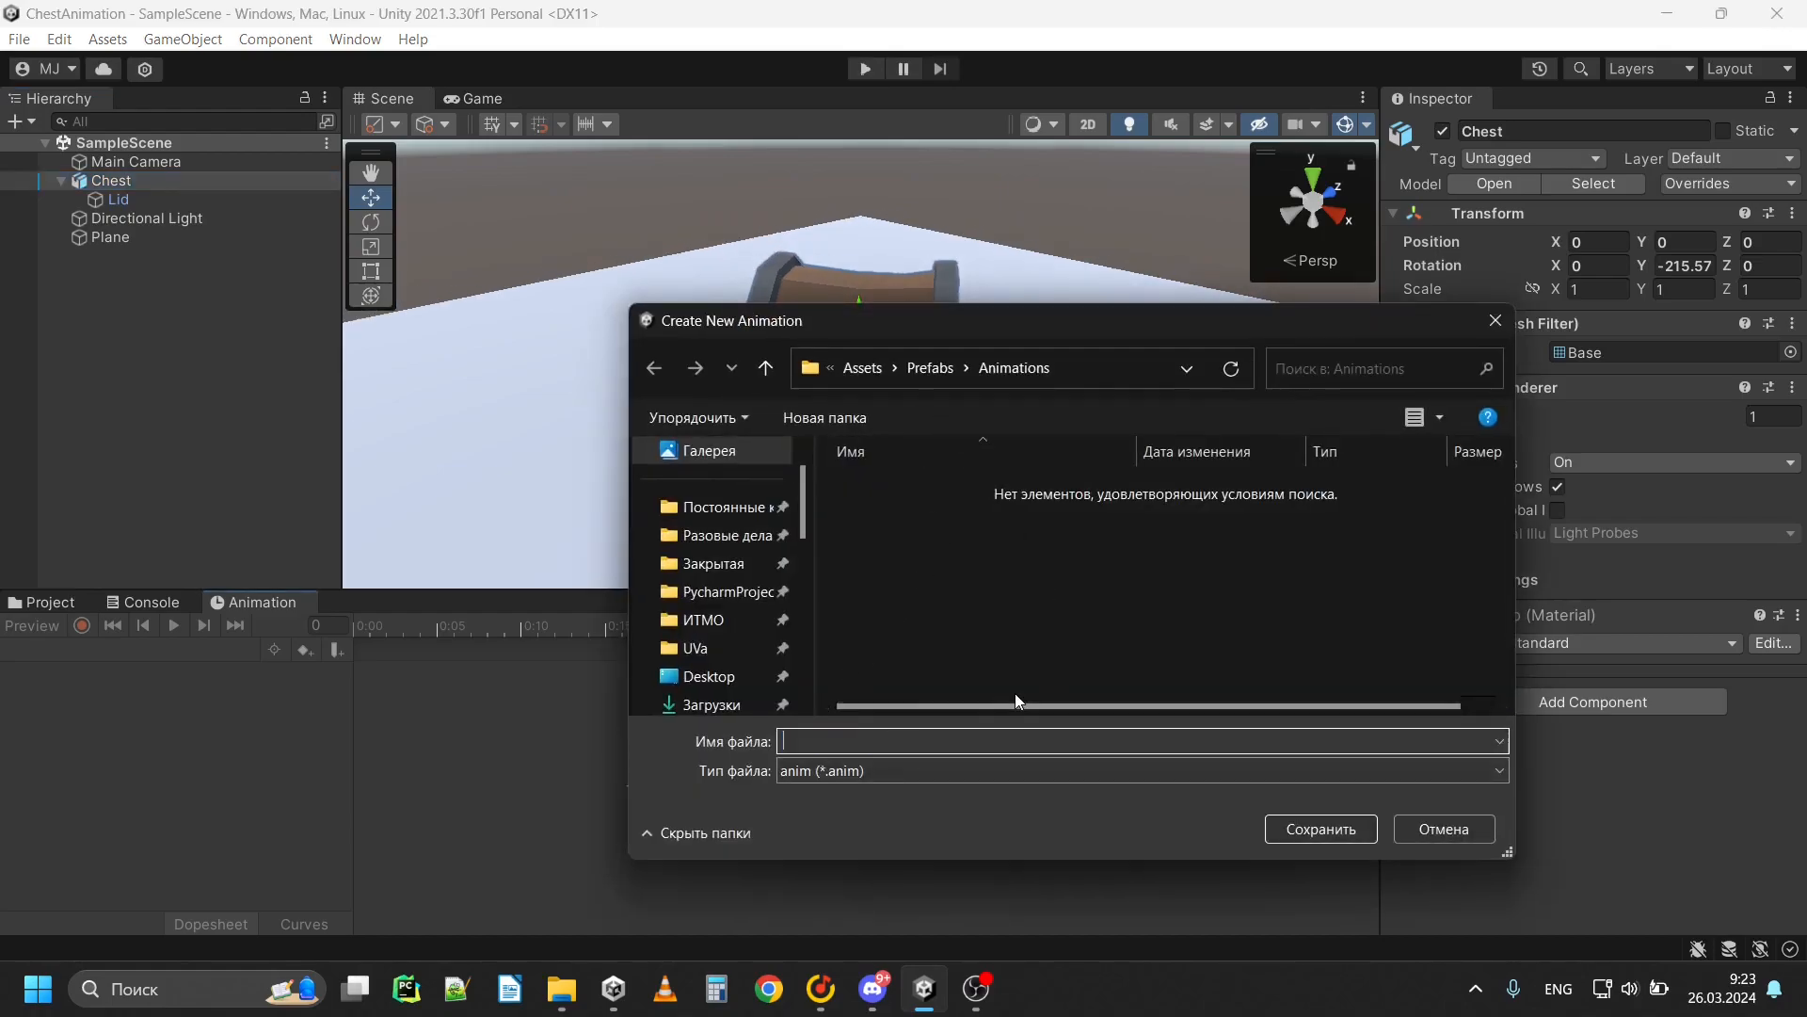
{"action": "type", "text": "Chest_idle"}
{"action": "key", "text": "Return"}
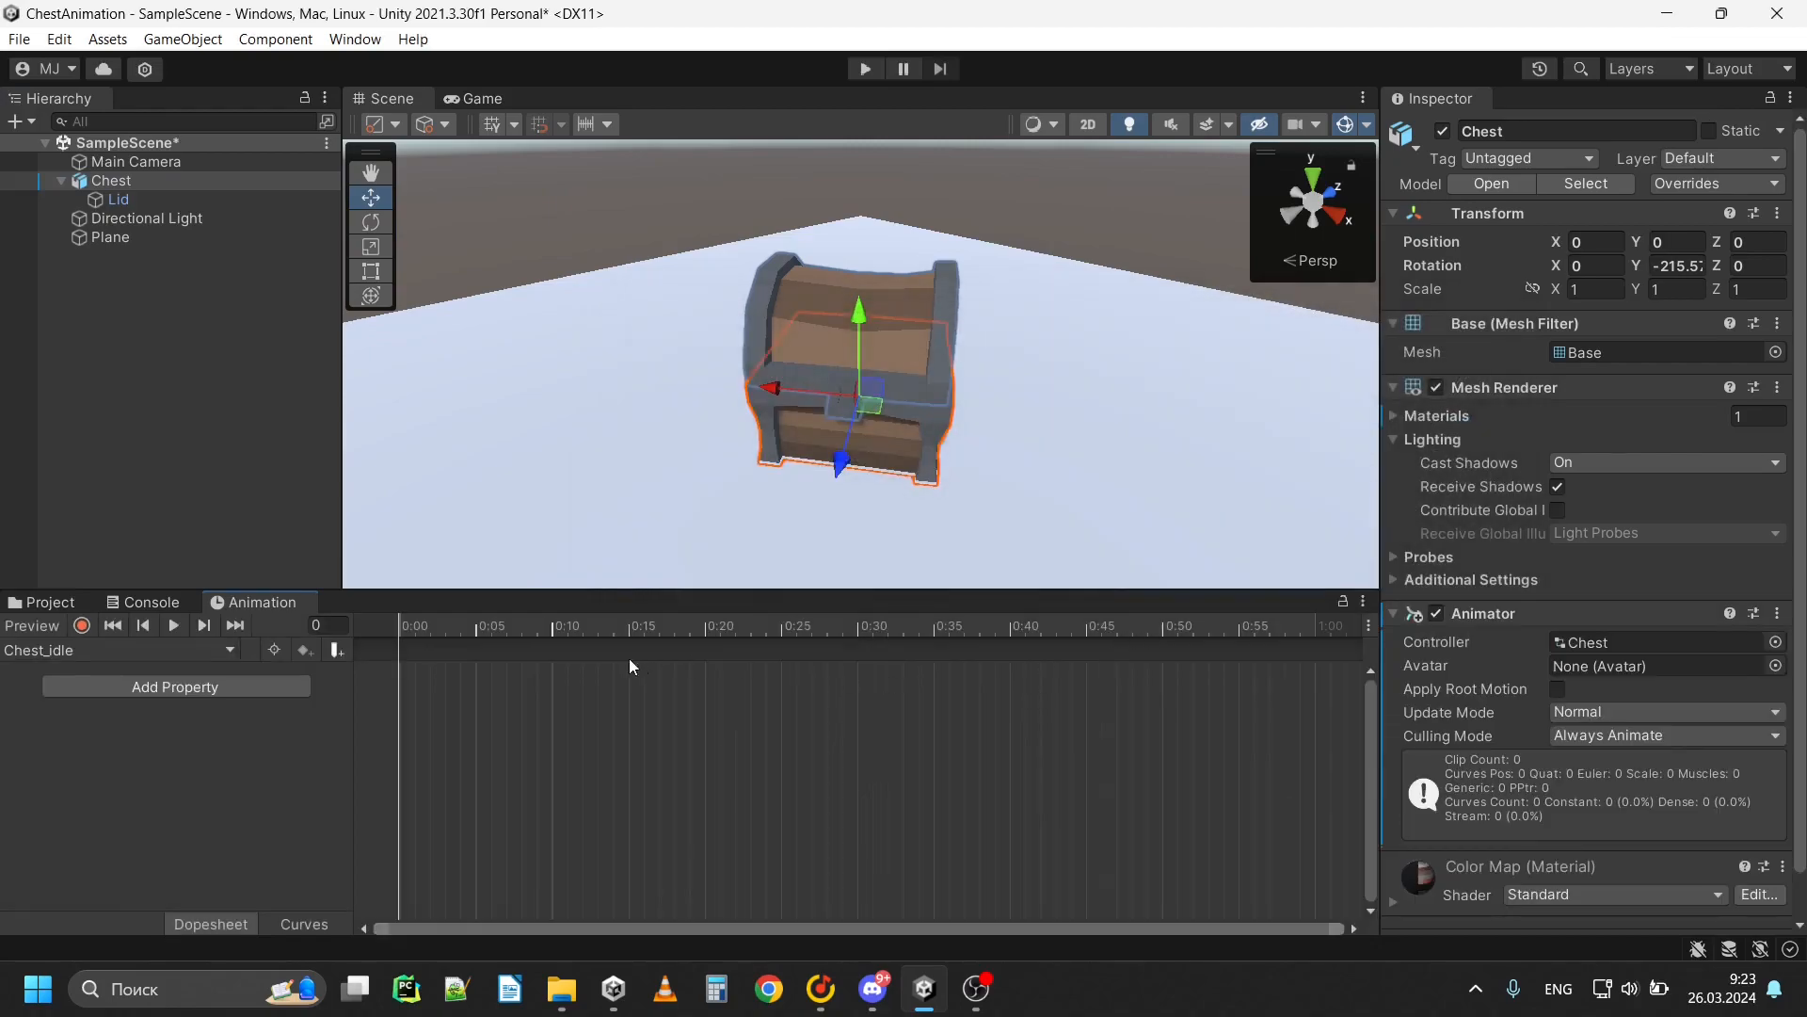
Add the Lid's Transform Position as an animated property of the Chest_idle clip
{"action": "scroll", "coordinate": [1145, 278], "scroll_direction": "up", "scroll_amount": 5}
{"action": "left_click_drag", "start_coordinate": [800, 412], "coordinate": [864, 348], "text": "alt"}
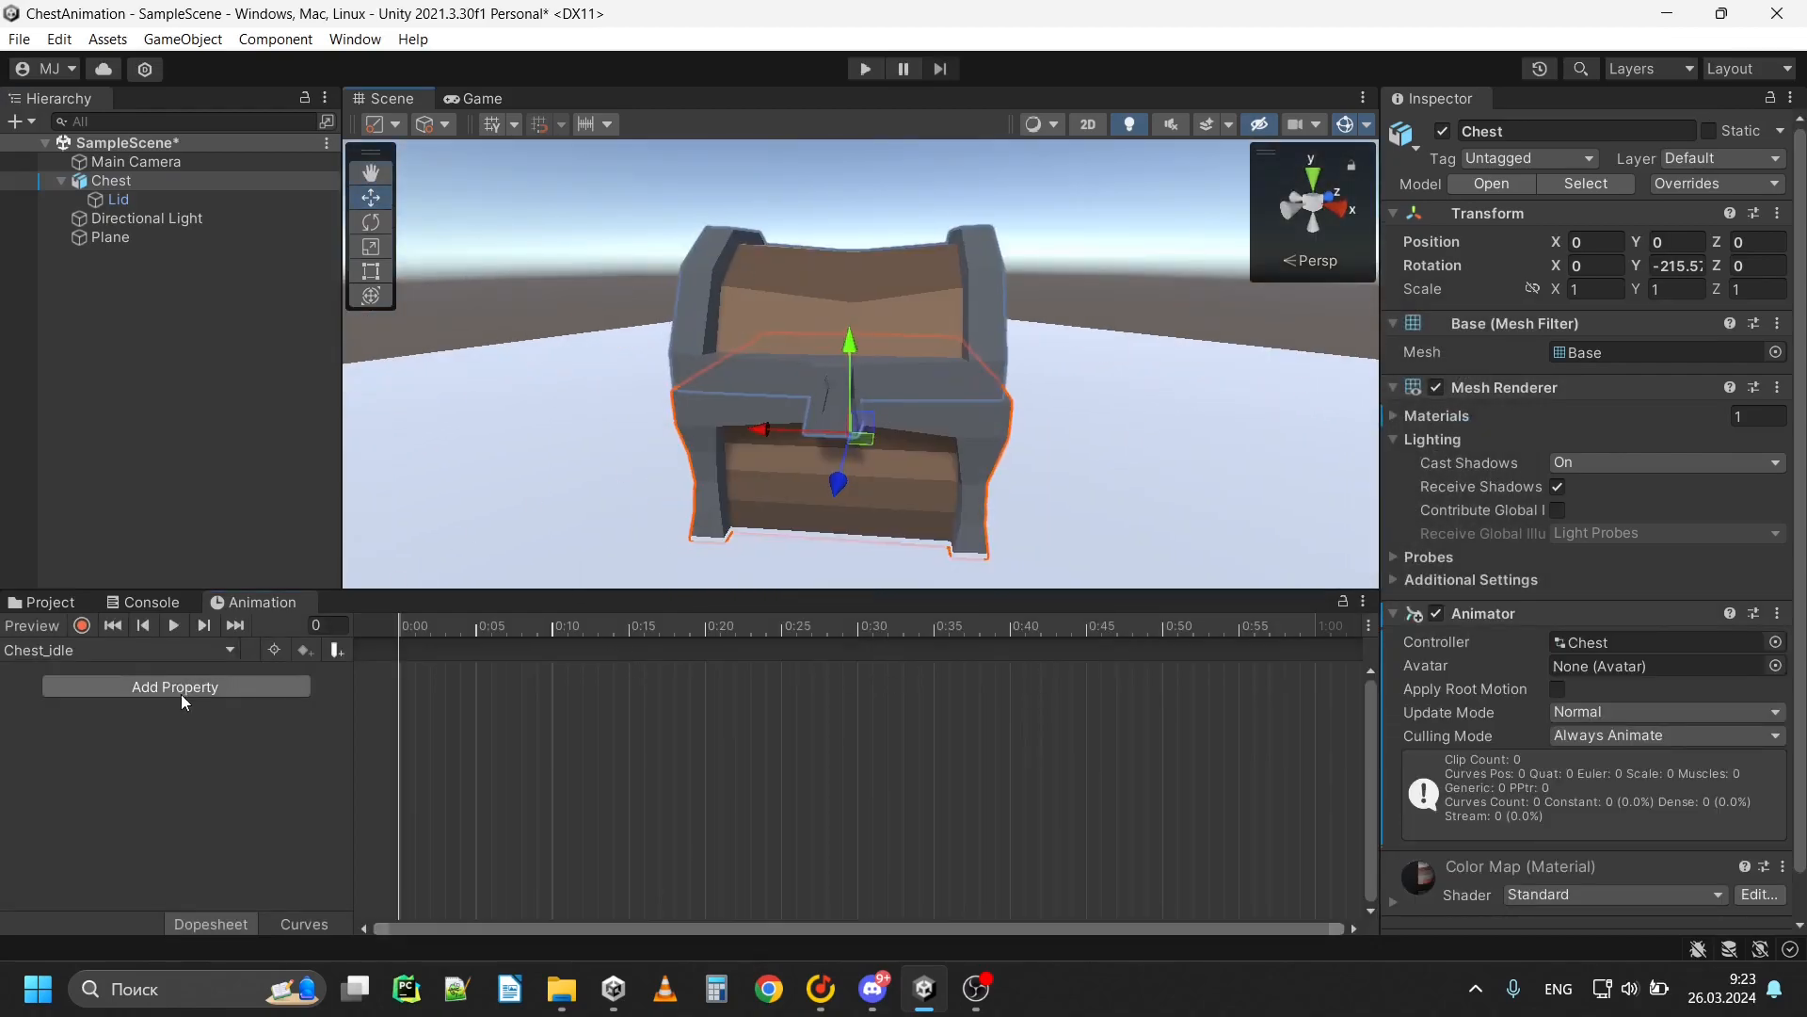
{"action": "left_click", "coordinate": [181, 692]}
{"action": "left_click", "coordinate": [324, 676]}
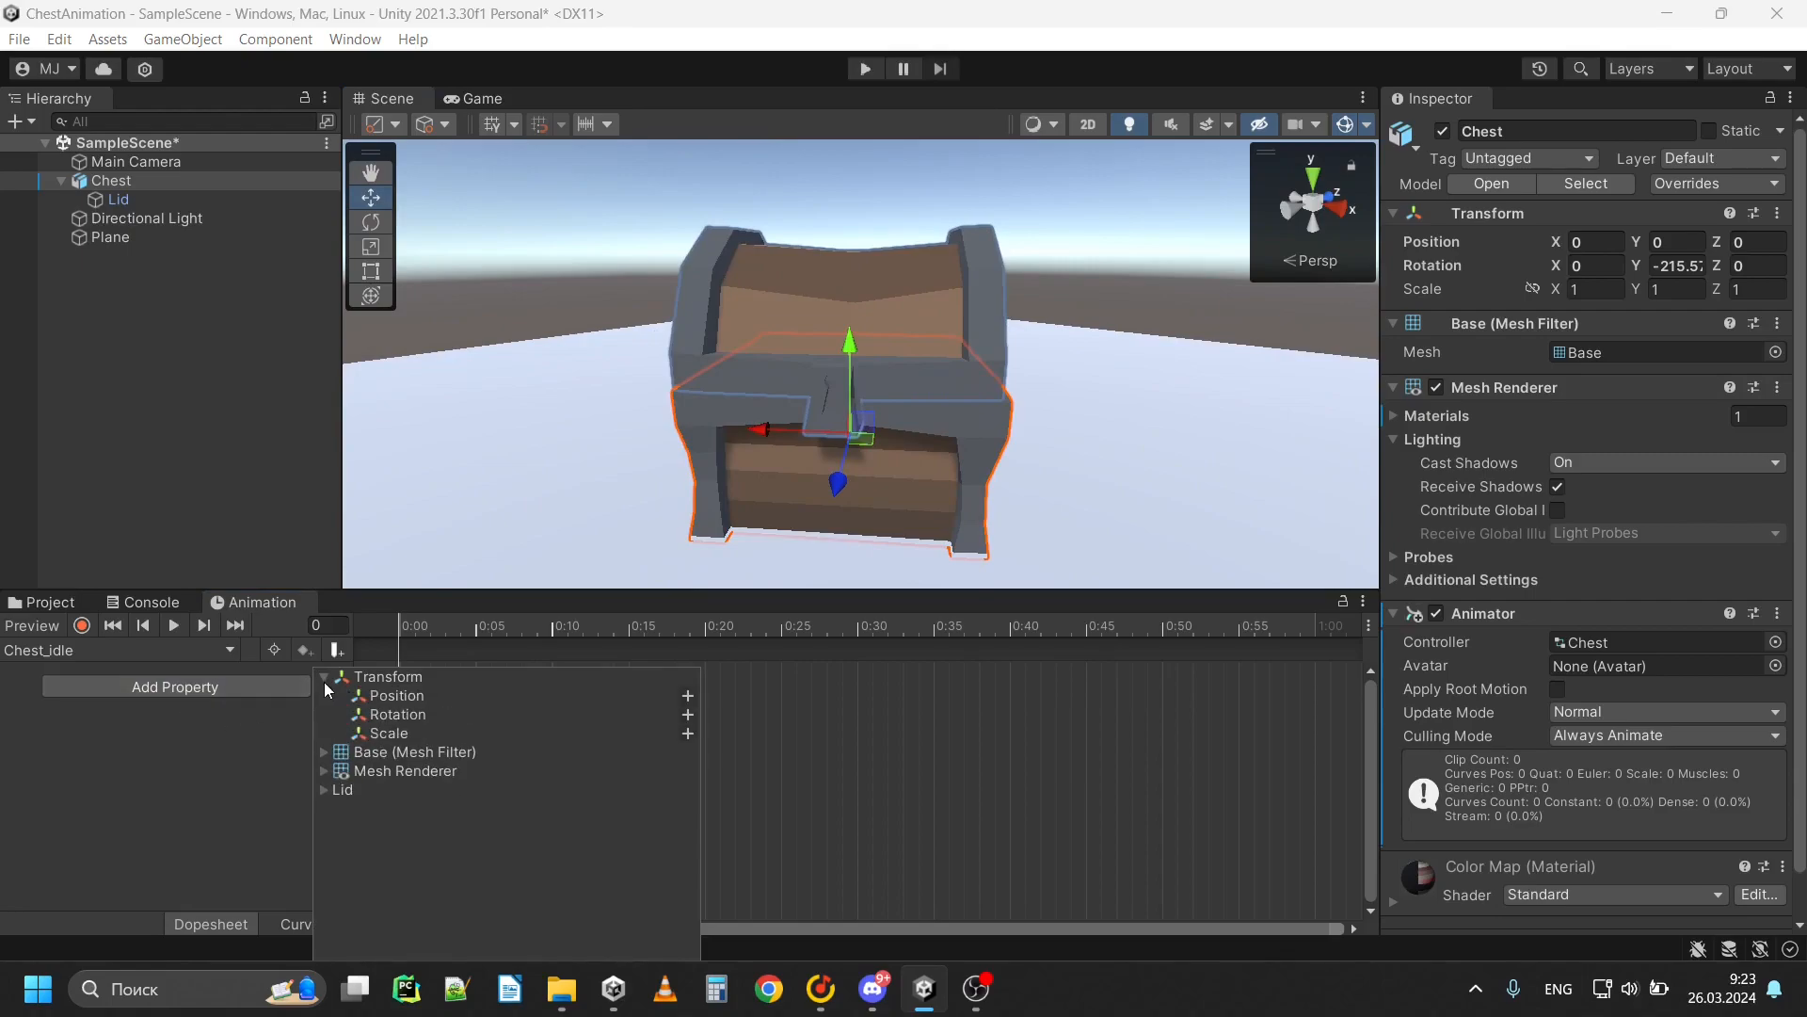
{"action": "left_click", "coordinate": [324, 680]}
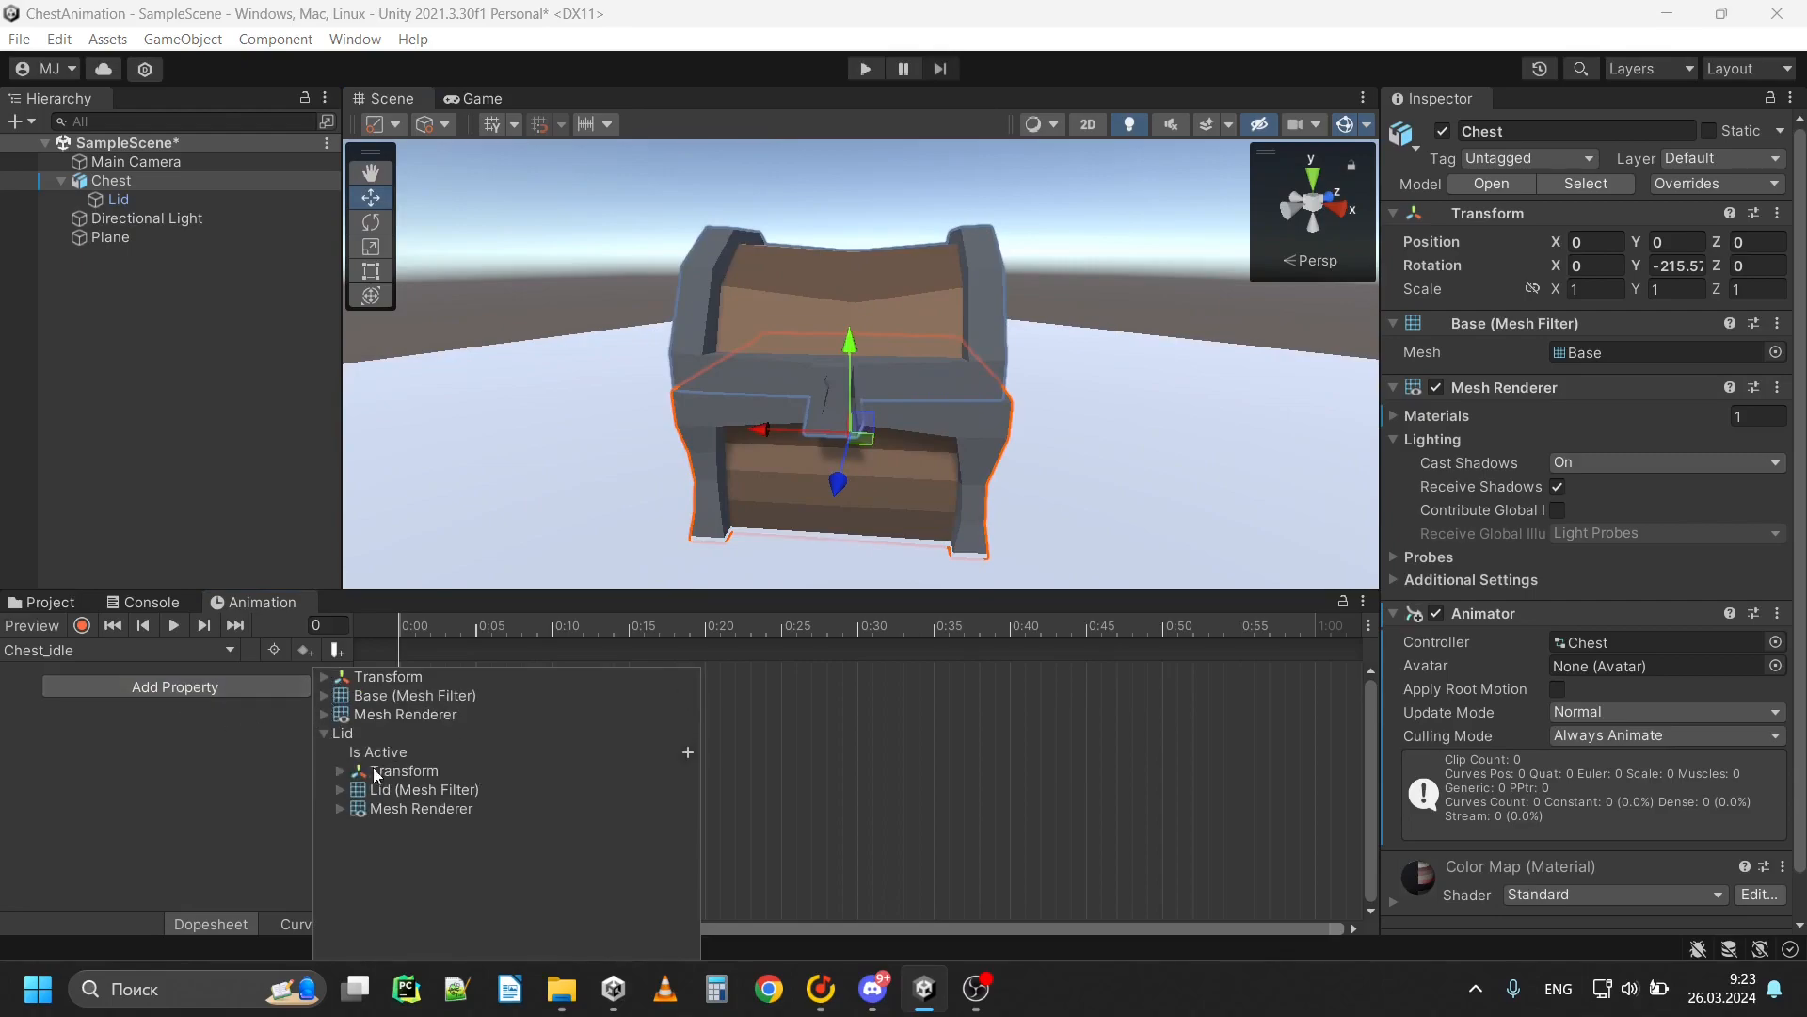
{"action": "left_click", "coordinate": [340, 771]}
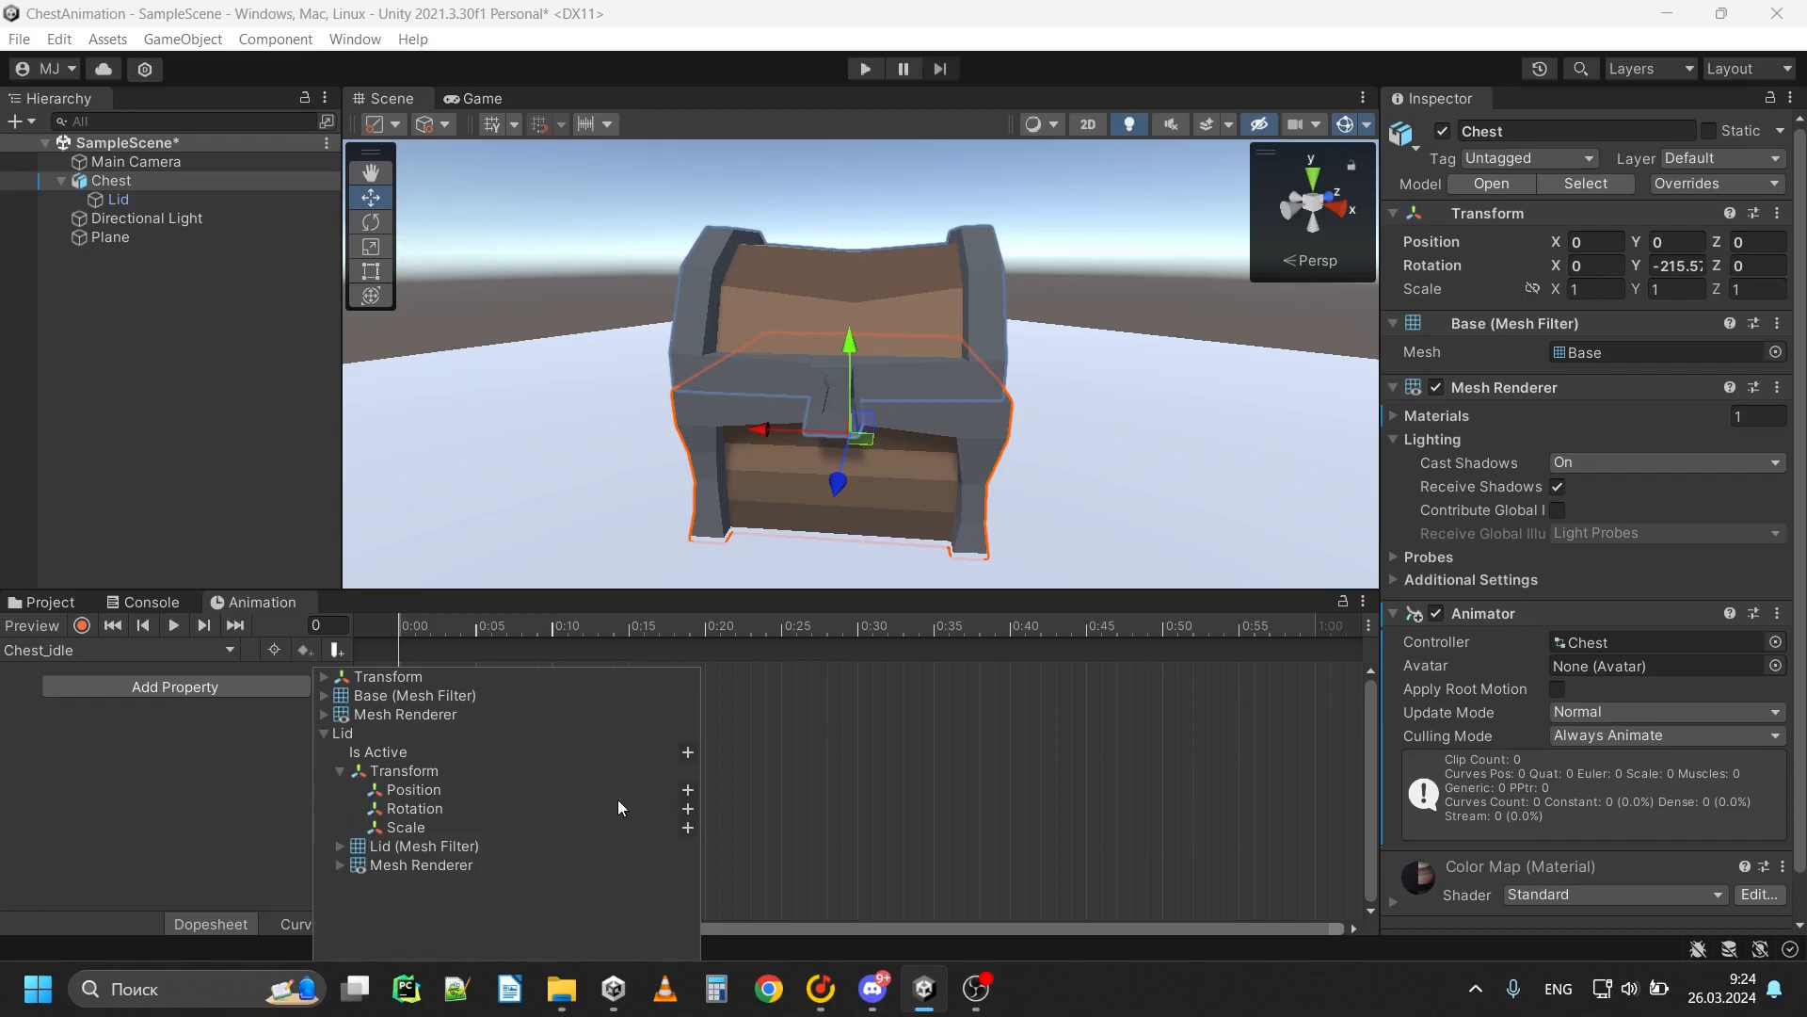
{"action": "left_click", "coordinate": [687, 790]}
Add the Lid's Transform Rotation and Scale as animated properties of the Chest_idle clip
{"action": "left_click", "coordinate": [166, 730]}
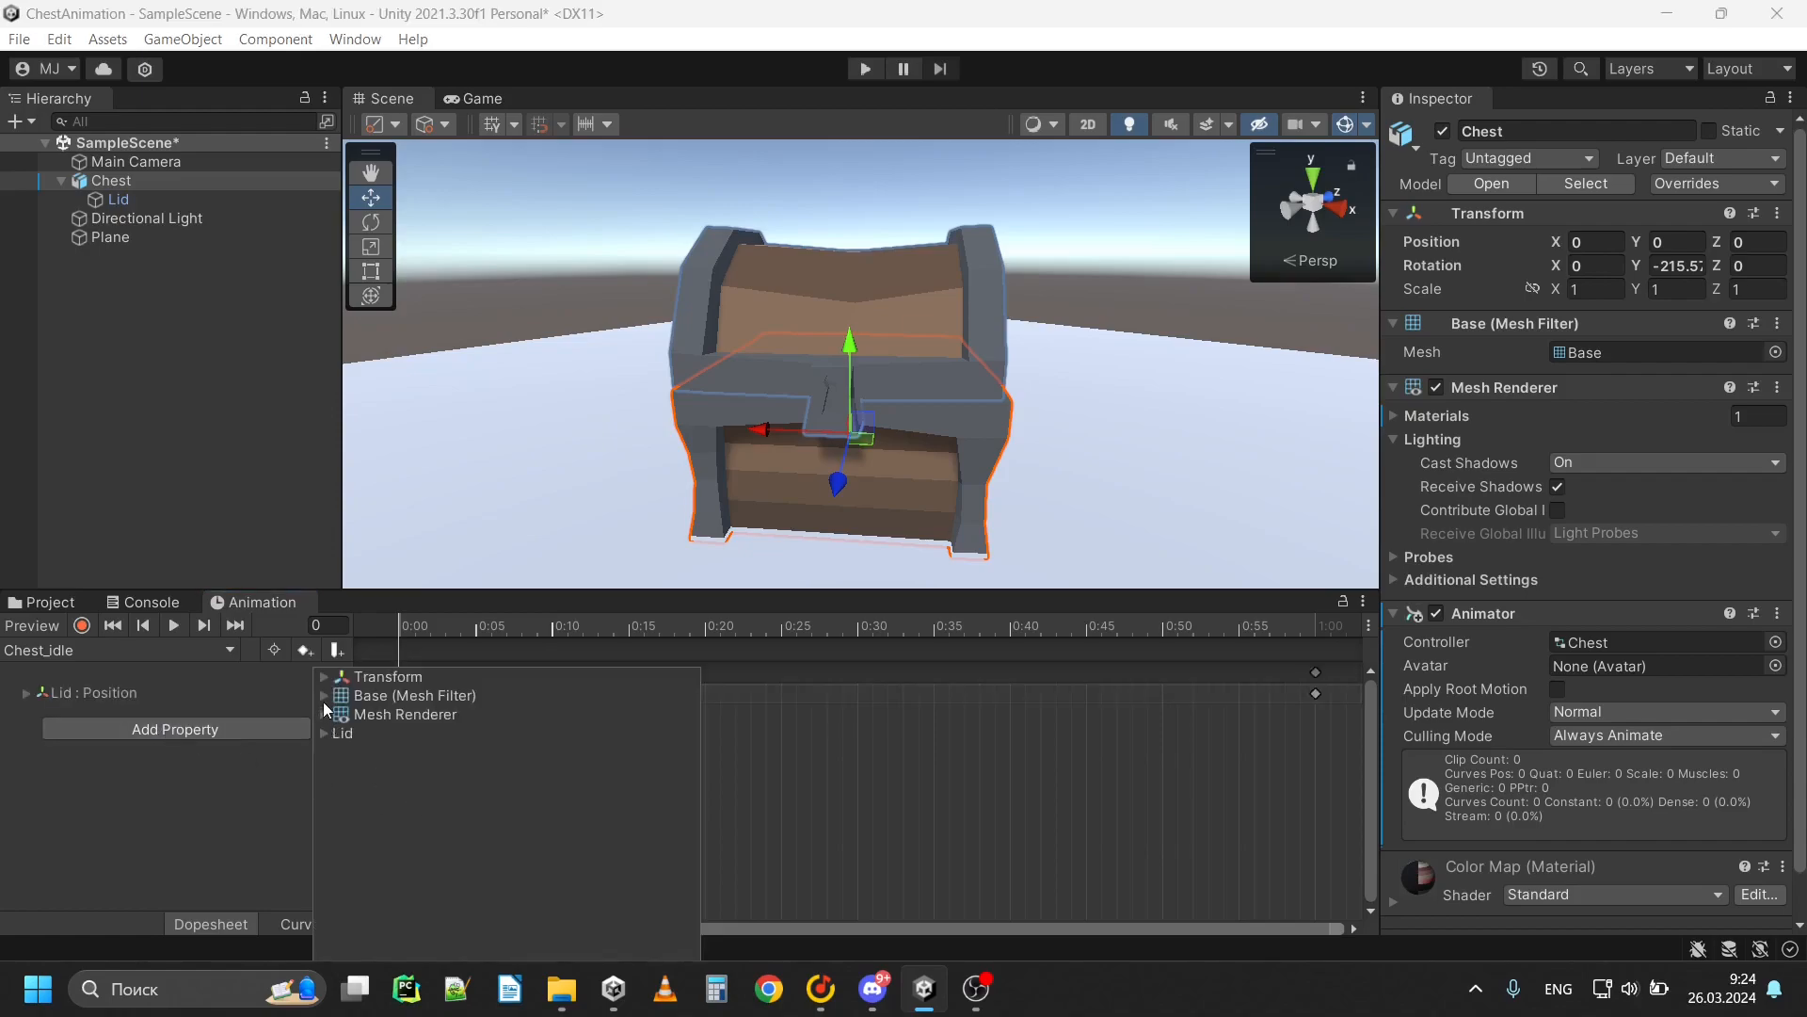
{"action": "left_click", "coordinate": [324, 732]}
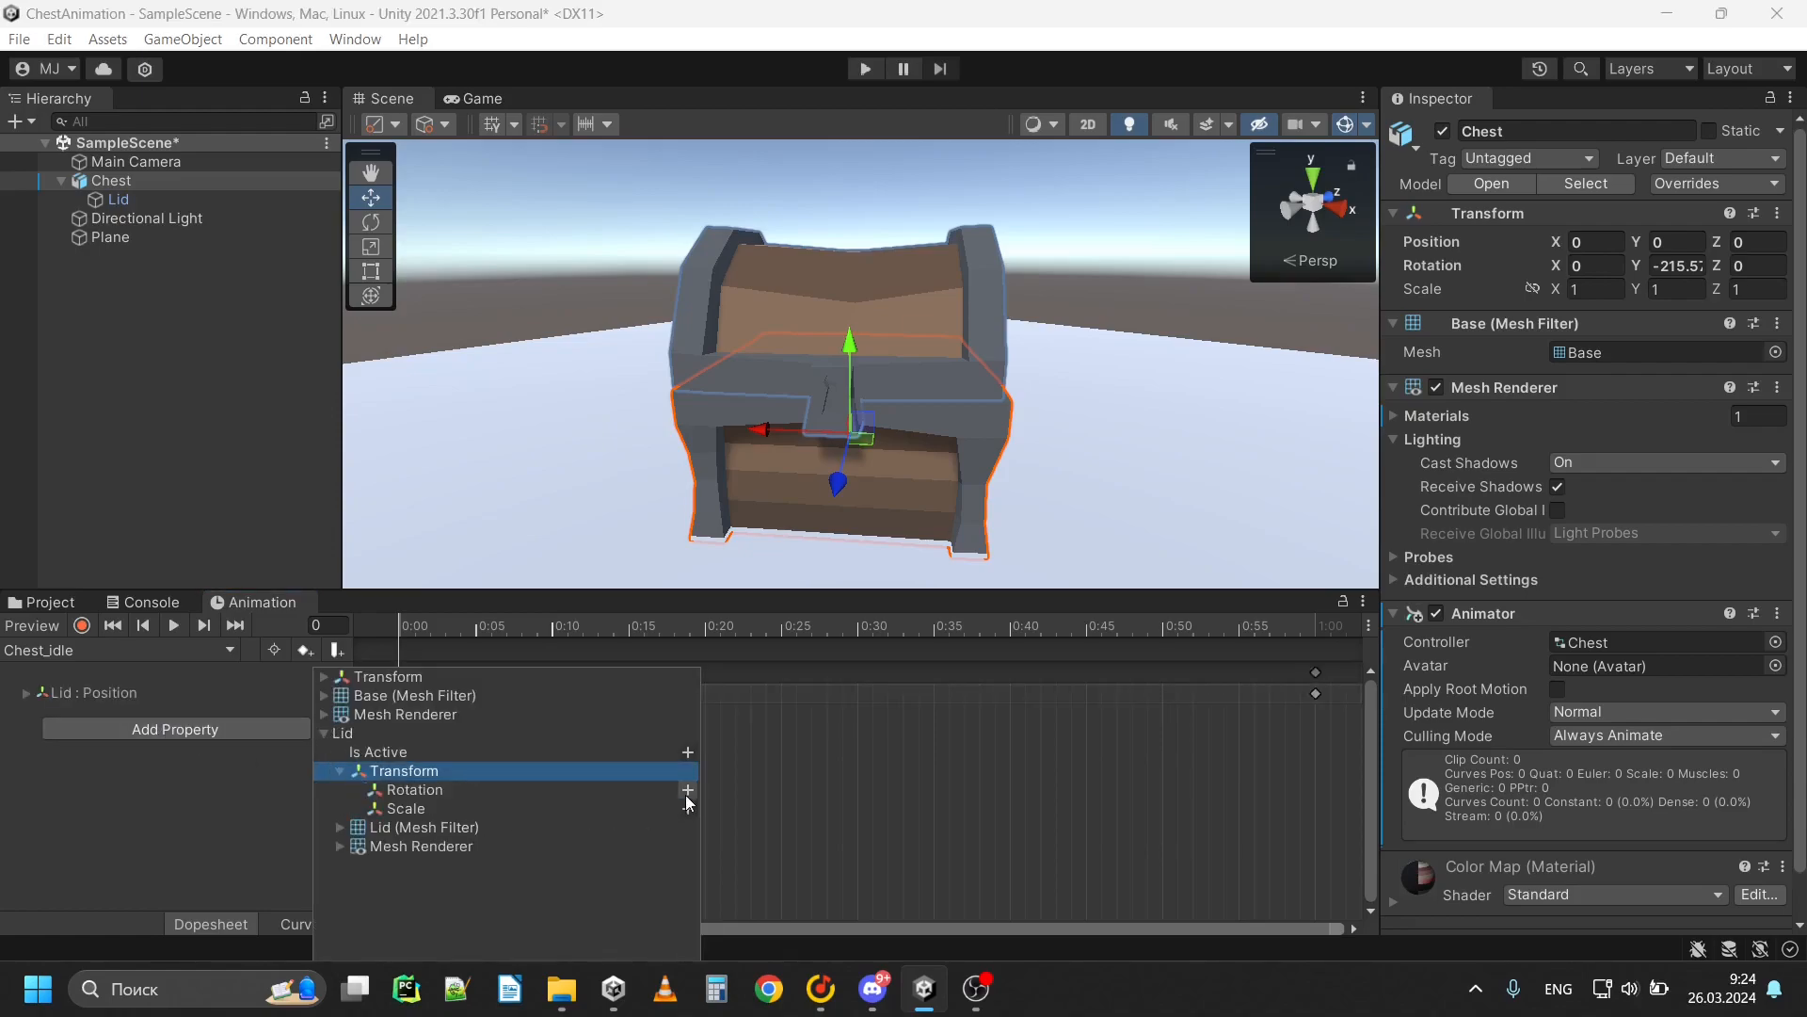
{"action": "left_click", "coordinate": [688, 789]}
{"action": "left_click", "coordinate": [234, 745]}
{"action": "left_click", "coordinate": [320, 676]}
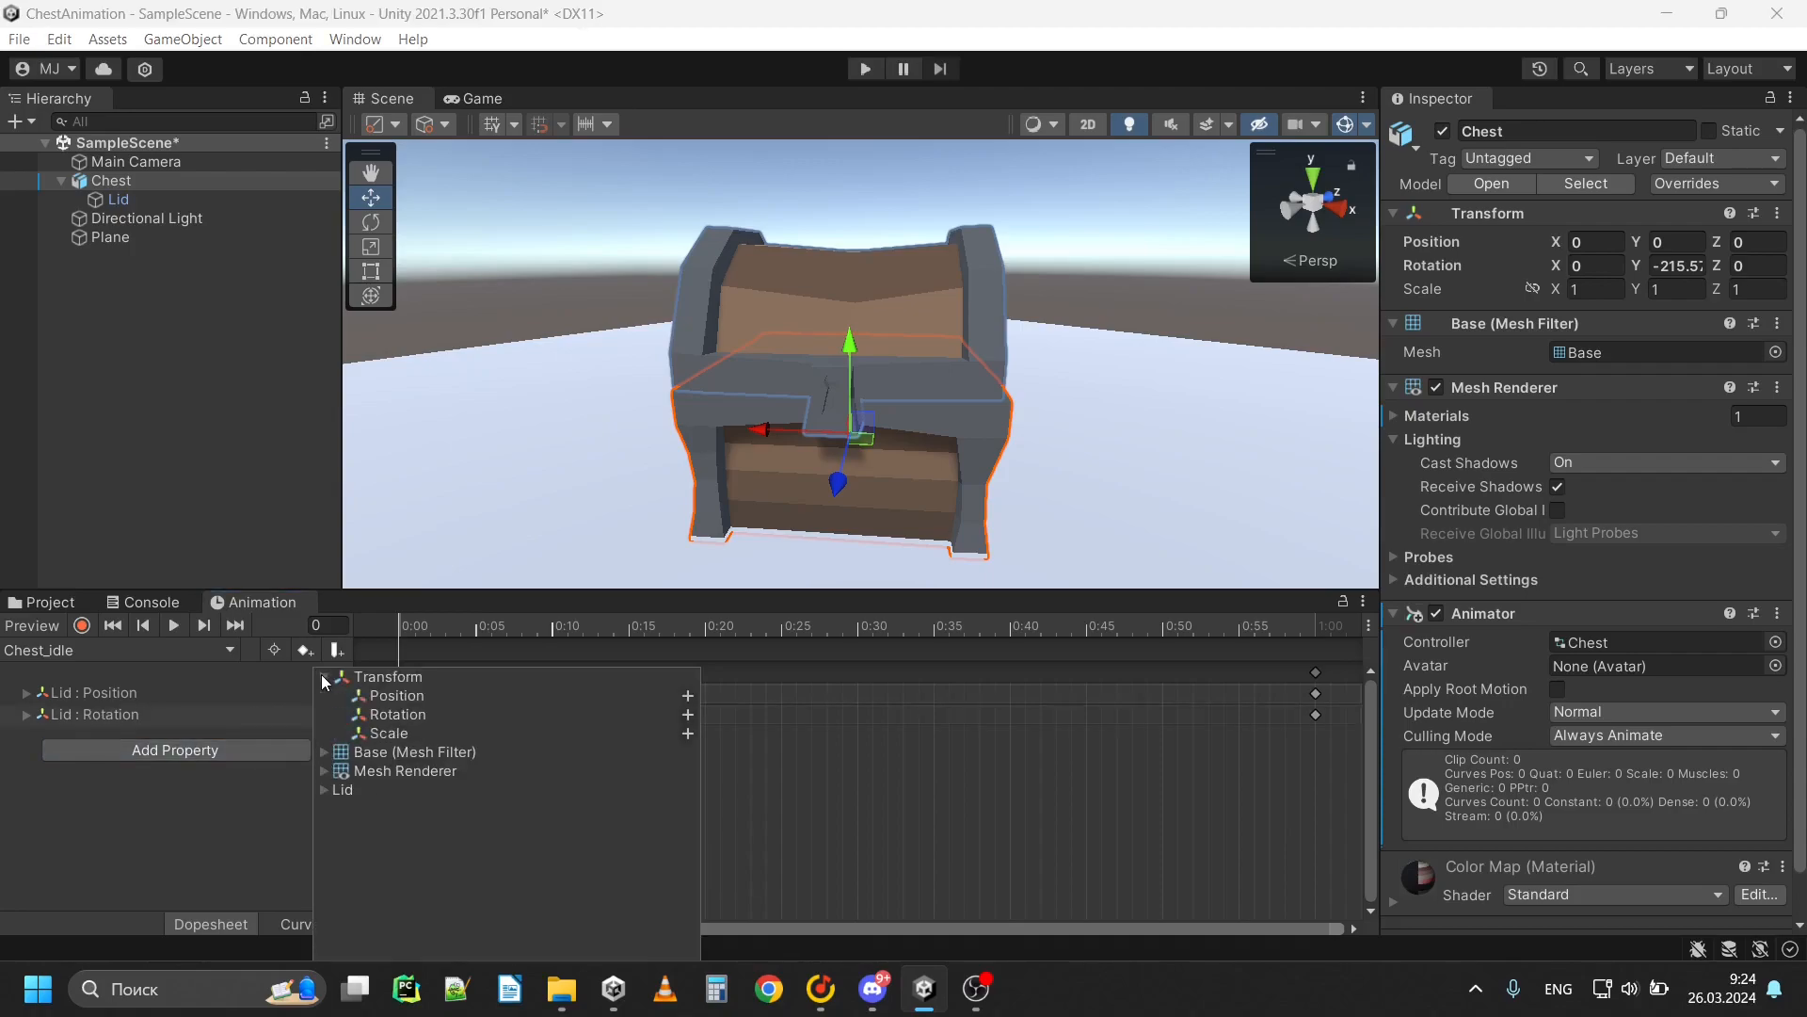
{"action": "left_click", "coordinate": [320, 676]}
{"action": "left_click", "coordinate": [323, 732]}
{"action": "left_click", "coordinate": [687, 790]}
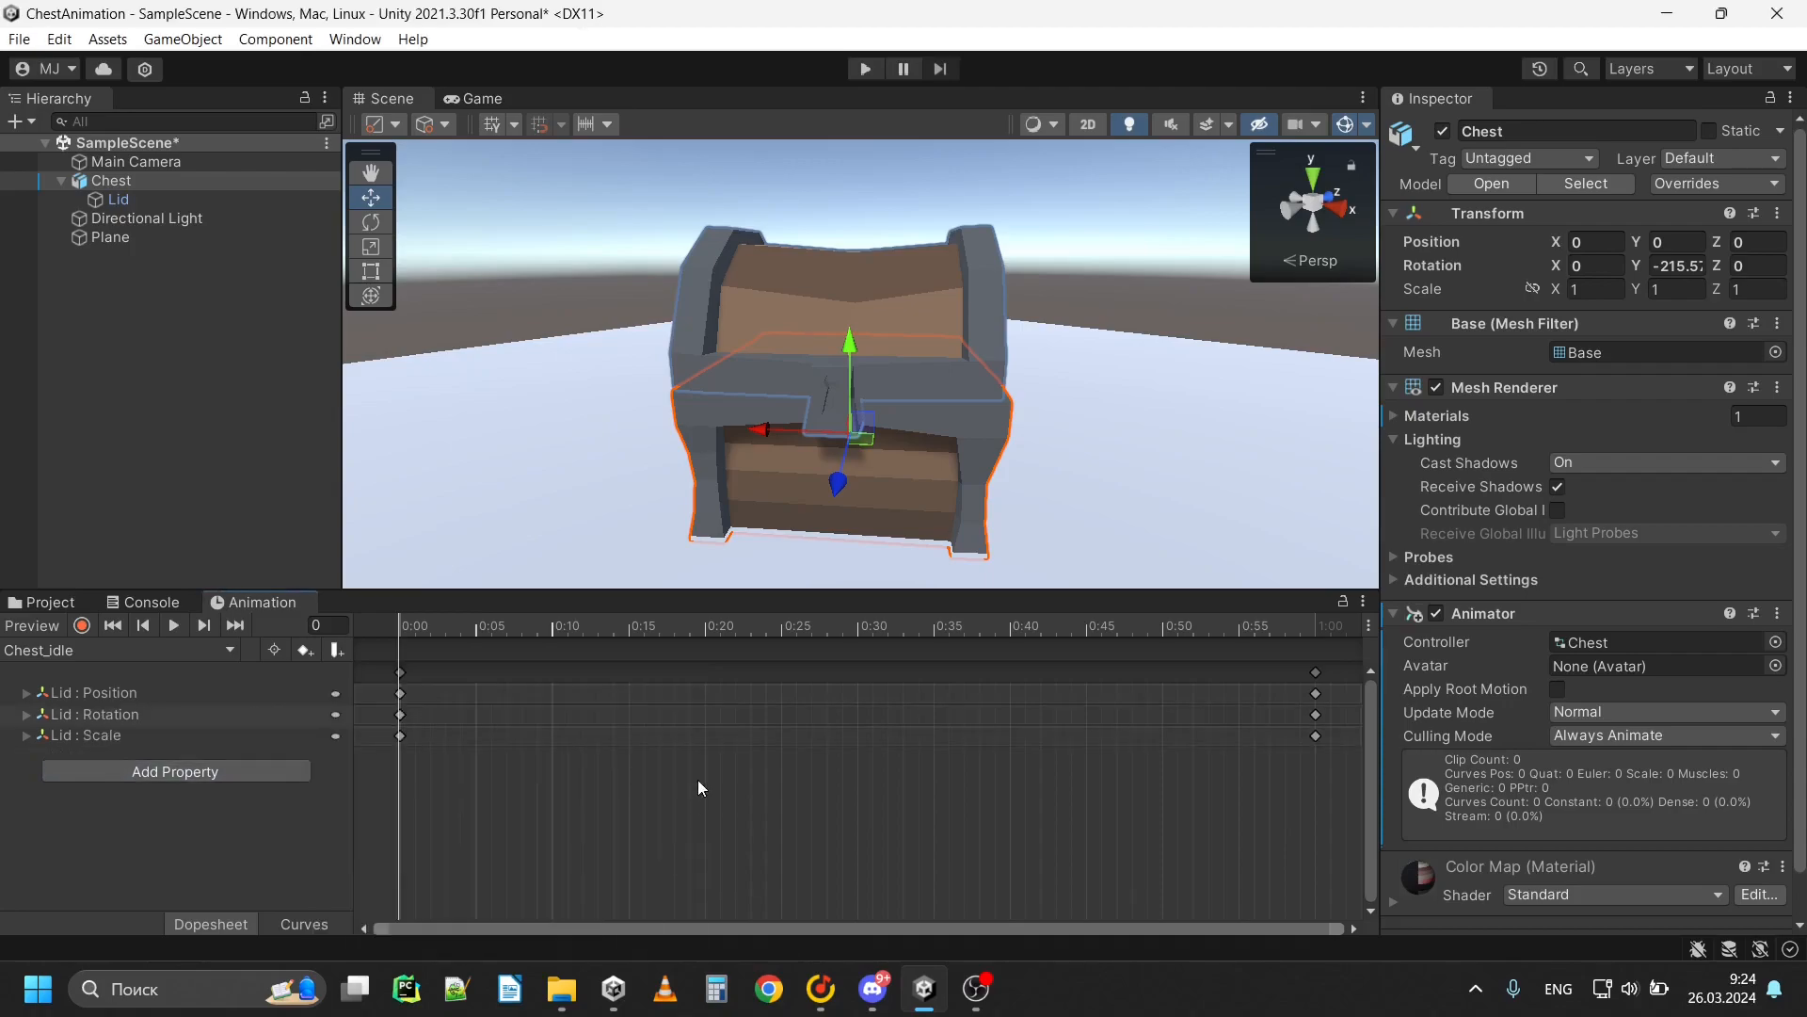
Select the chest's lid in the scene for animating
{"action": "scroll", "coordinate": [847, 269], "scroll_direction": "up", "scroll_amount": 3}
{"action": "left_click", "coordinate": [909, 296]}
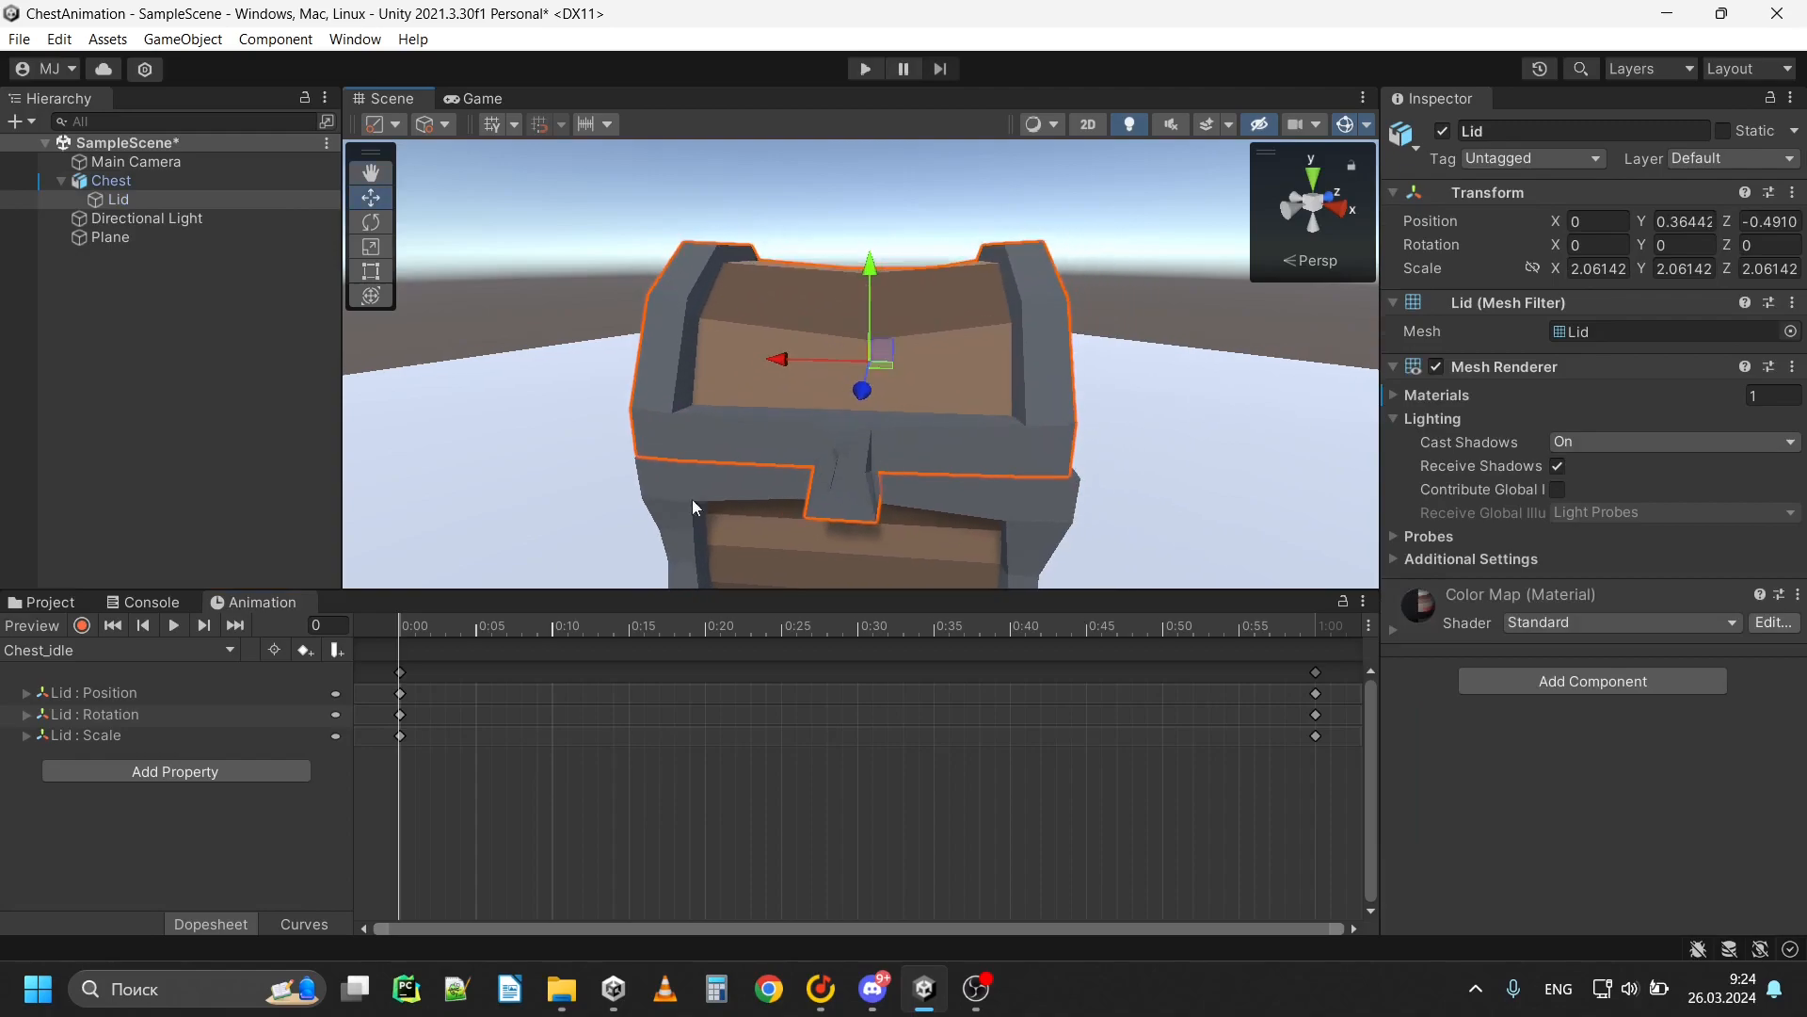
{"action": "left_click_drag", "start_coordinate": [412, 643], "coordinate": [476, 647]}
{"action": "left_click_drag", "start_coordinate": [885, 352], "coordinate": [894, 299]}
{"action": "left_click", "coordinate": [390, 626]}
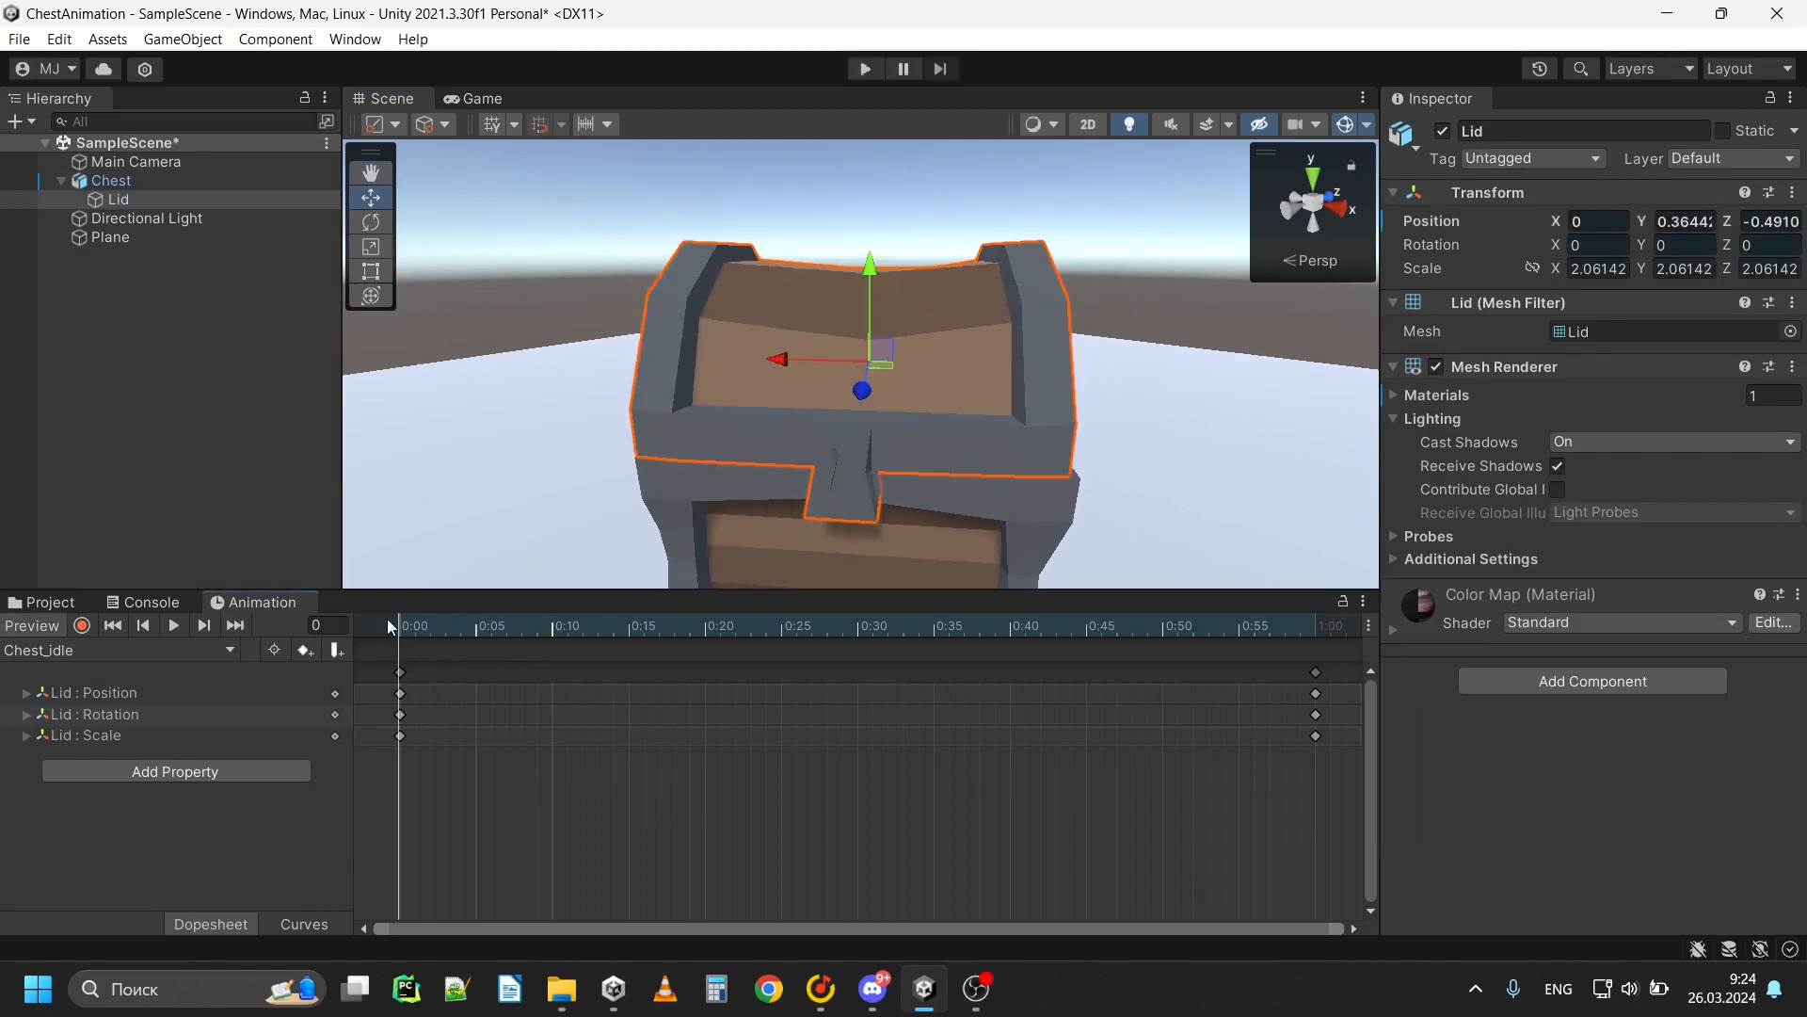
Turn on keyframe recording and raise the lid to about Y 0.479 at 0:05
{"action": "mouse_move", "coordinate": [465, 625]}
{"action": "left_mouse_down"}
{"action": "mouse_move", "coordinate": [405, 624]}
{"action": "mouse_move", "coordinate": [472, 629]}
{"action": "left_mouse_up"}
{"action": "left_click", "coordinate": [81, 625]}
{"action": "left_click_drag", "start_coordinate": [861, 302], "coordinate": [860, 232]}
{"action": "left_click", "coordinate": [446, 623]}
{"action": "left_click_drag", "start_coordinate": [446, 628], "coordinate": [459, 623]}
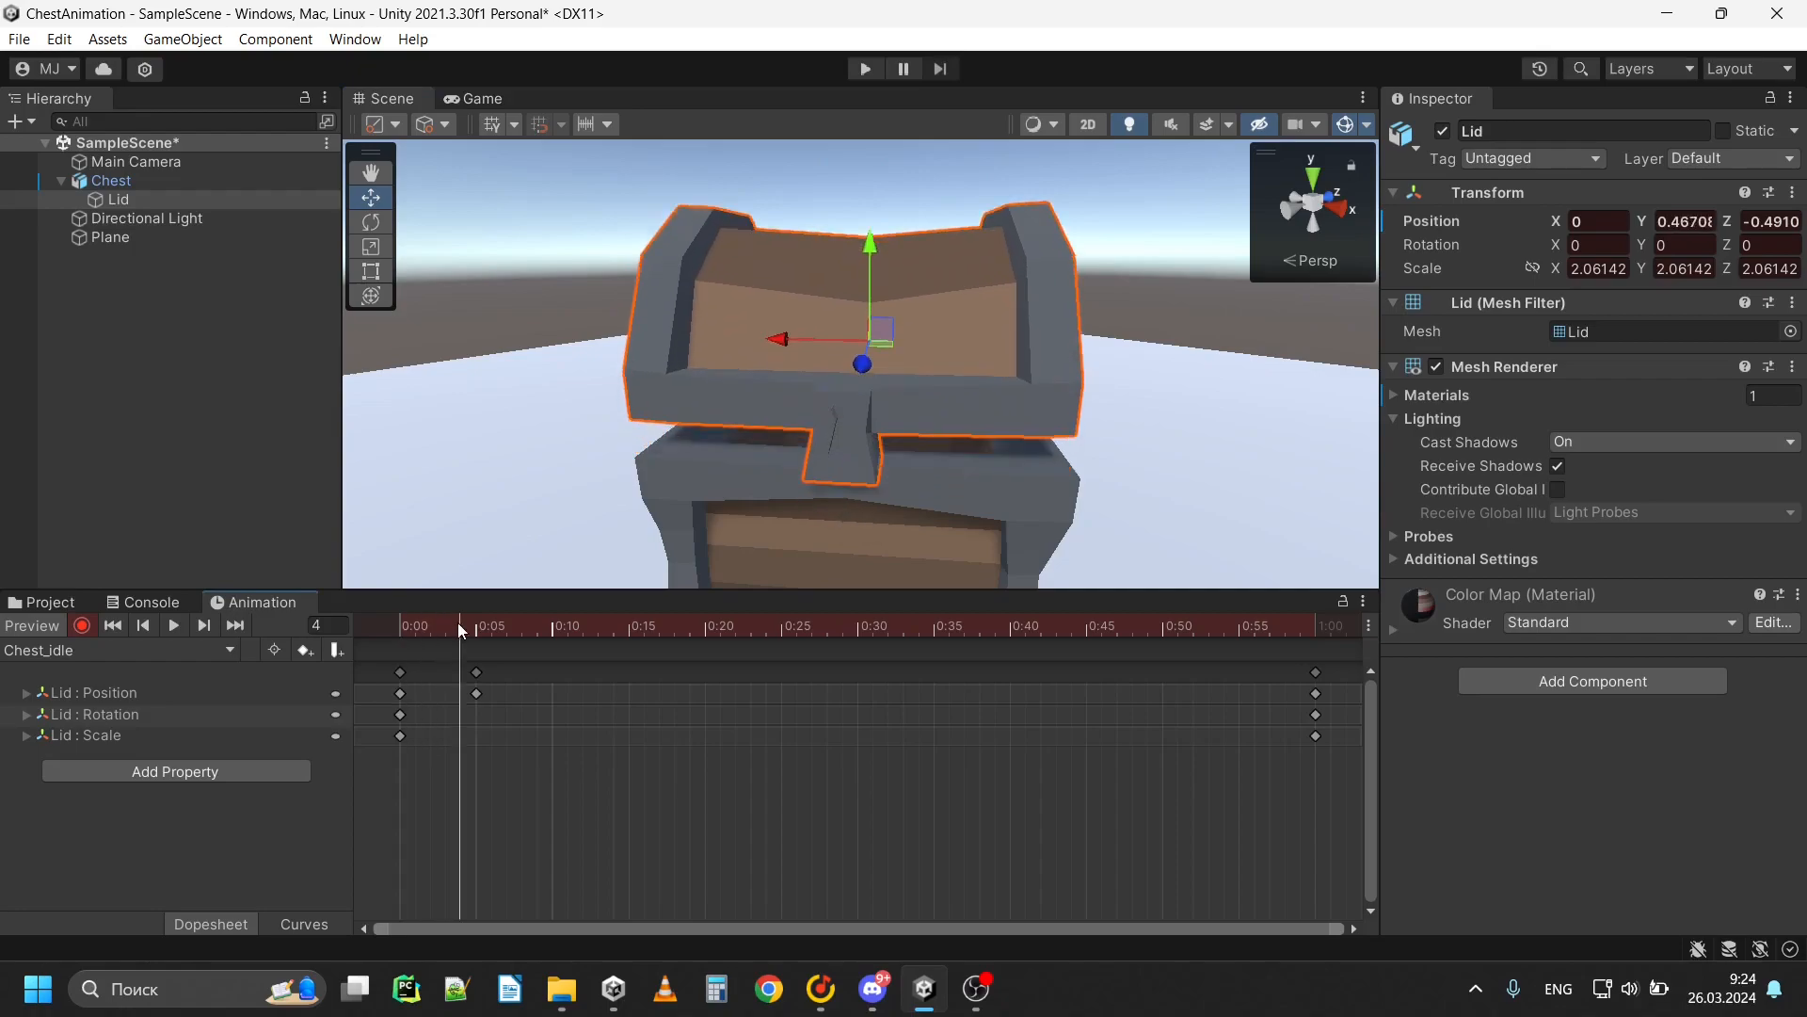
At 0:05, tilt the lid slightly about its Z axis and shift it sideways above the base
{"action": "left_click_drag", "start_coordinate": [871, 362], "coordinate": [734, 443], "text": "alt"}
{"action": "scroll", "coordinate": [665, 538], "scroll_direction": "down", "scroll_amount": 2}
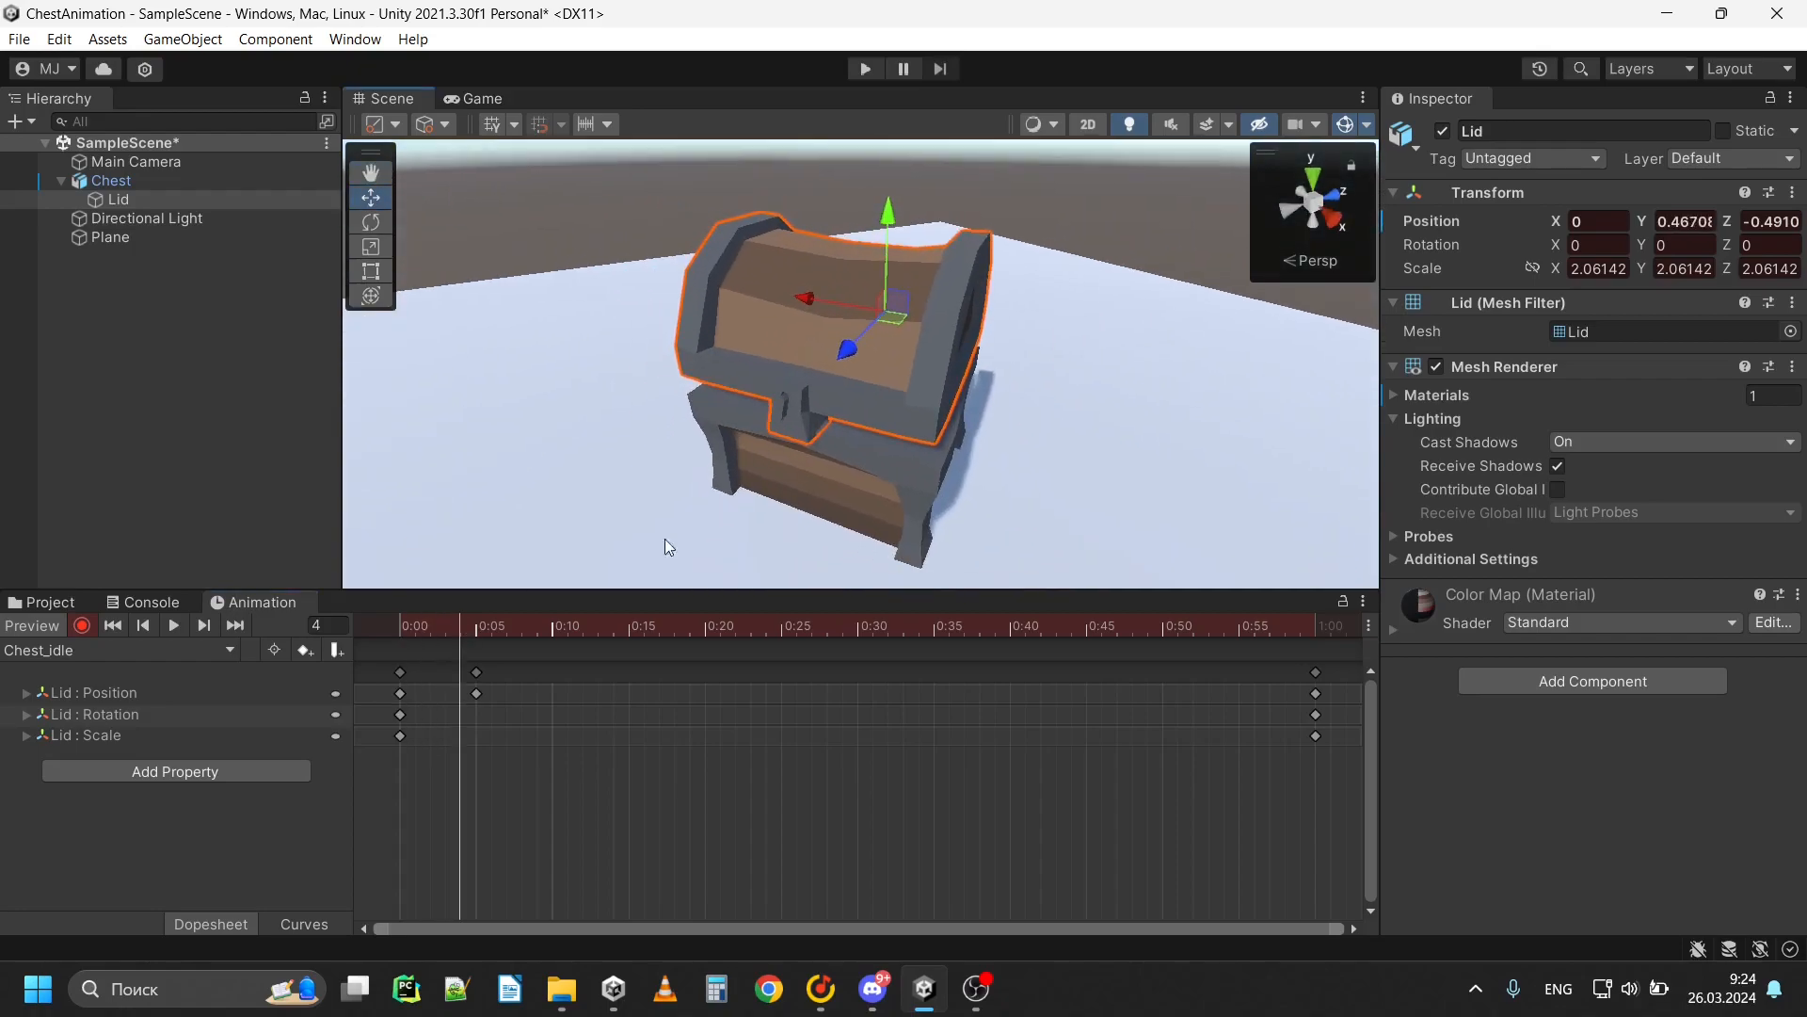
{"action": "left_click", "coordinate": [477, 631]}
{"action": "left_click", "coordinate": [370, 221]}
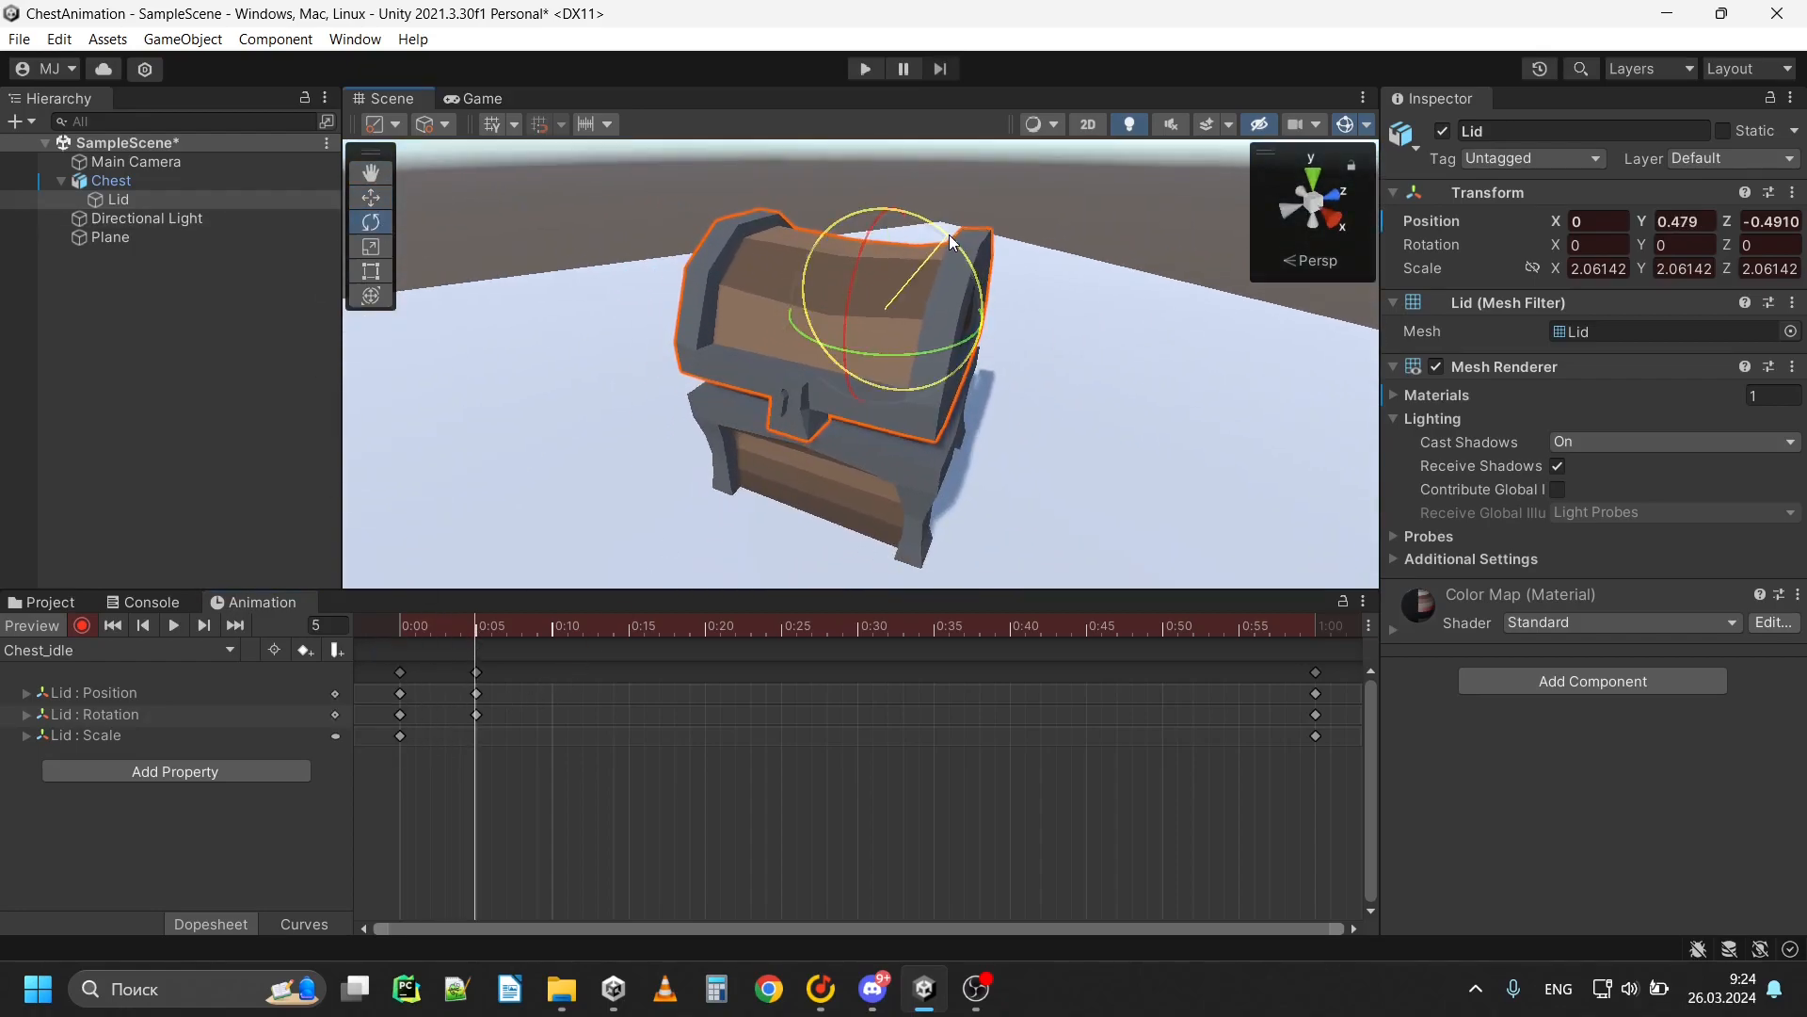
{"action": "left_click_drag", "start_coordinate": [945, 236], "coordinate": [917, 305]}
{"action": "left_click", "coordinate": [372, 196]}
At 0:10, tilt the lid the opposite way to about -6.9 on Z and move it to about X 0.025, Y 0.458
{"action": "left_click_drag", "start_coordinate": [474, 626], "coordinate": [551, 625]}
{"action": "left_click_drag", "start_coordinate": [791, 411], "coordinate": [927, 362], "text": "alt"}
{"action": "middle_click_drag", "start_coordinate": [927, 362], "coordinate": [867, 372]}
{"action": "left_click", "coordinate": [372, 222]}
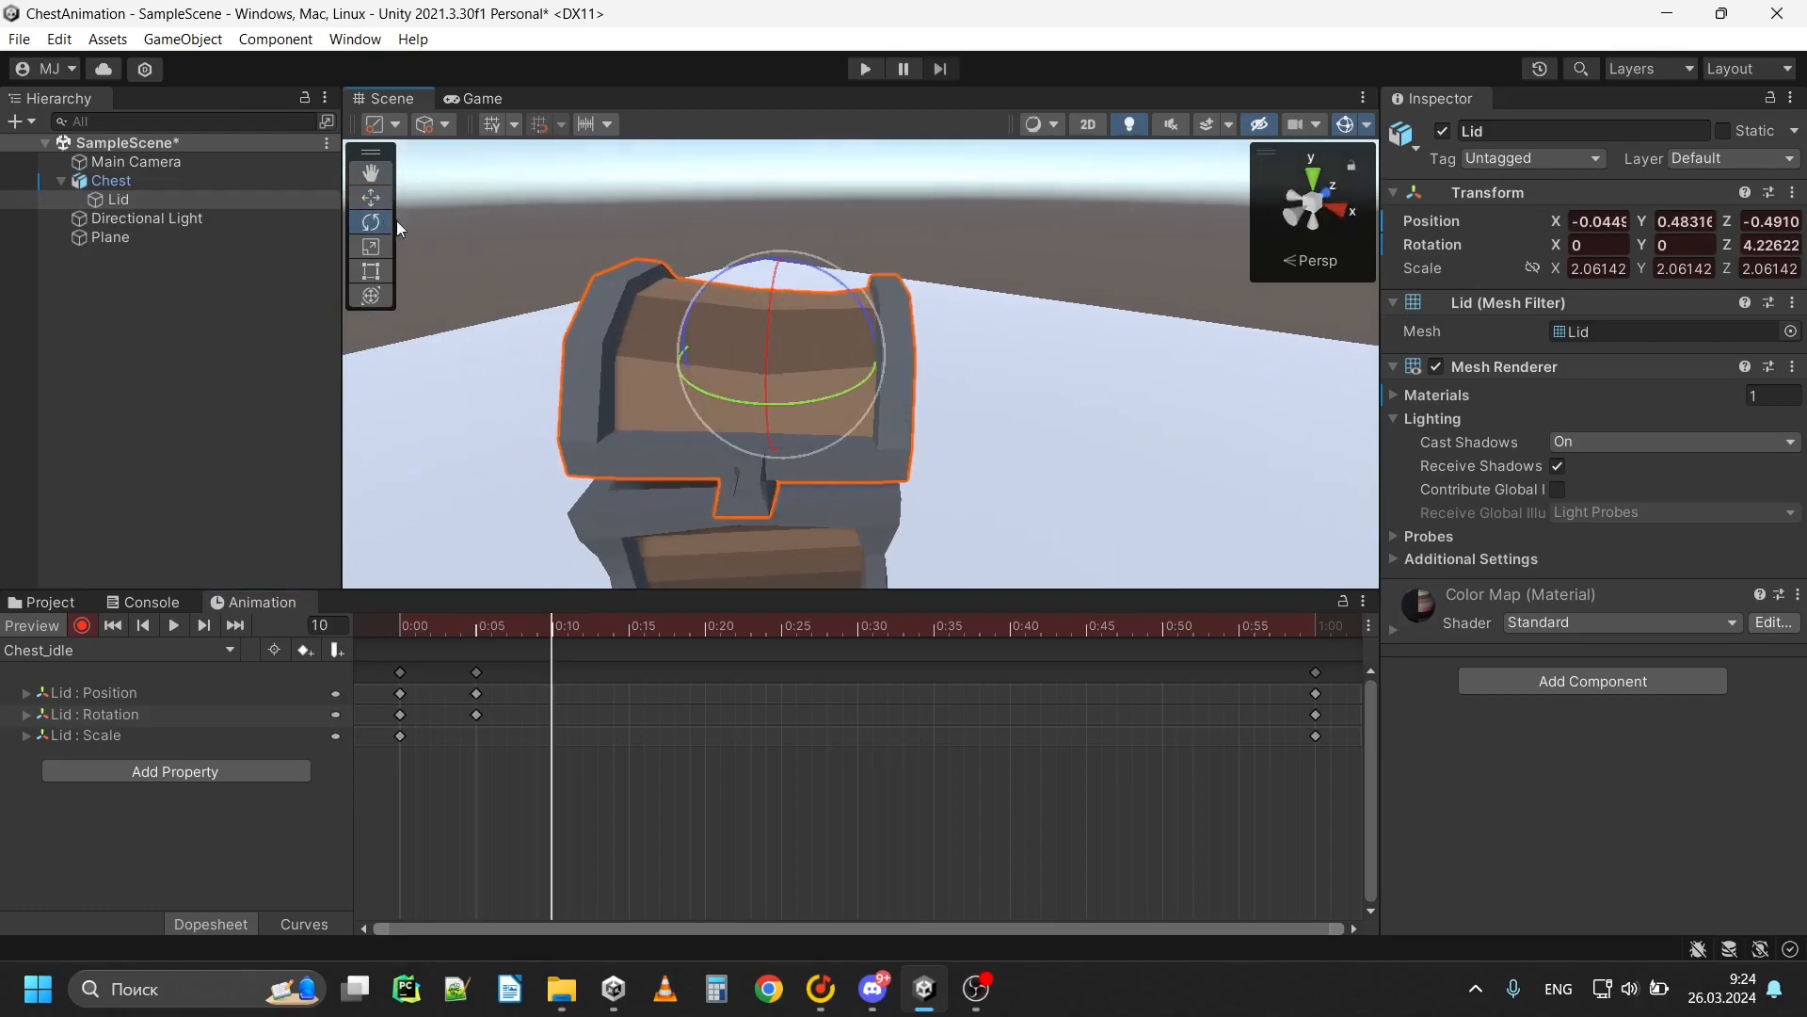
{"action": "left_click_drag", "start_coordinate": [698, 296], "coordinate": [866, 324], "text": "alt"}
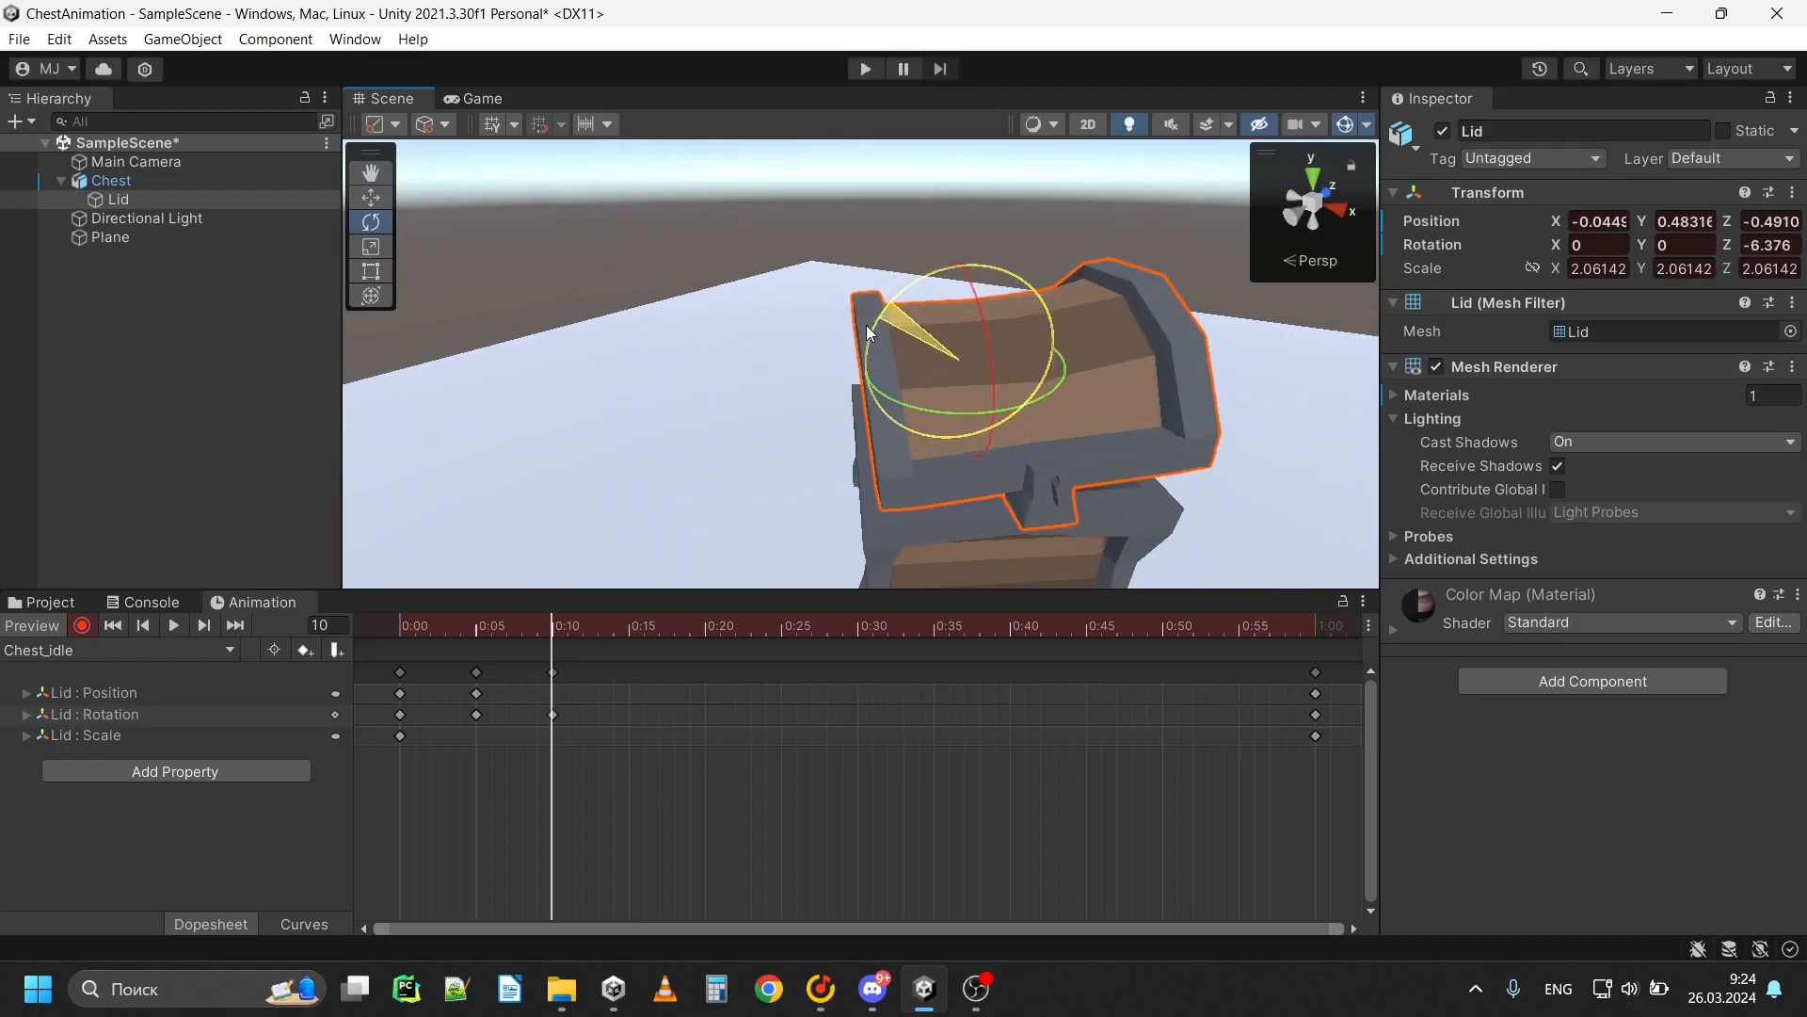
{"action": "left_click", "coordinate": [381, 199]}
{"action": "middle_click_drag", "start_coordinate": [815, 400], "coordinate": [732, 329]}
{"action": "left_click_drag", "start_coordinate": [879, 286], "coordinate": [863, 307]}
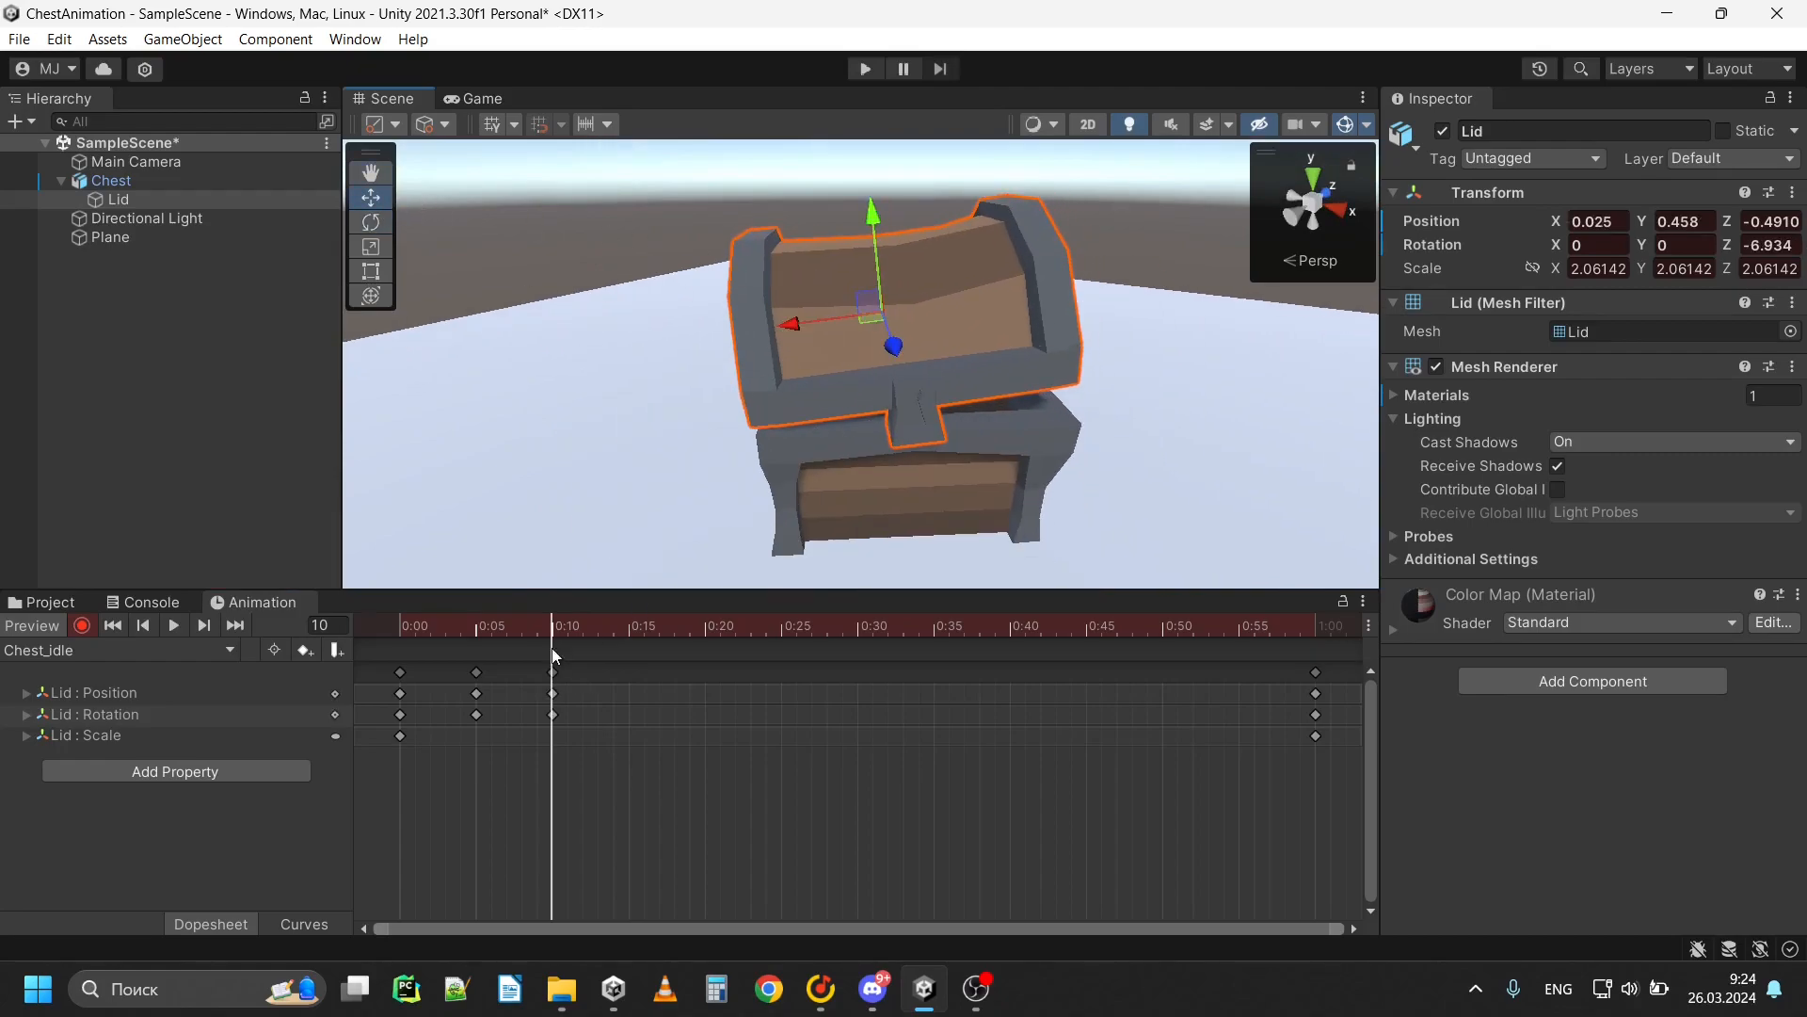
At 0:15, move the lid to about X 0.074, Y 0.5 and rotate it to about -10.08 on Z
{"action": "left_click_drag", "start_coordinate": [589, 612], "coordinate": [629, 599]}
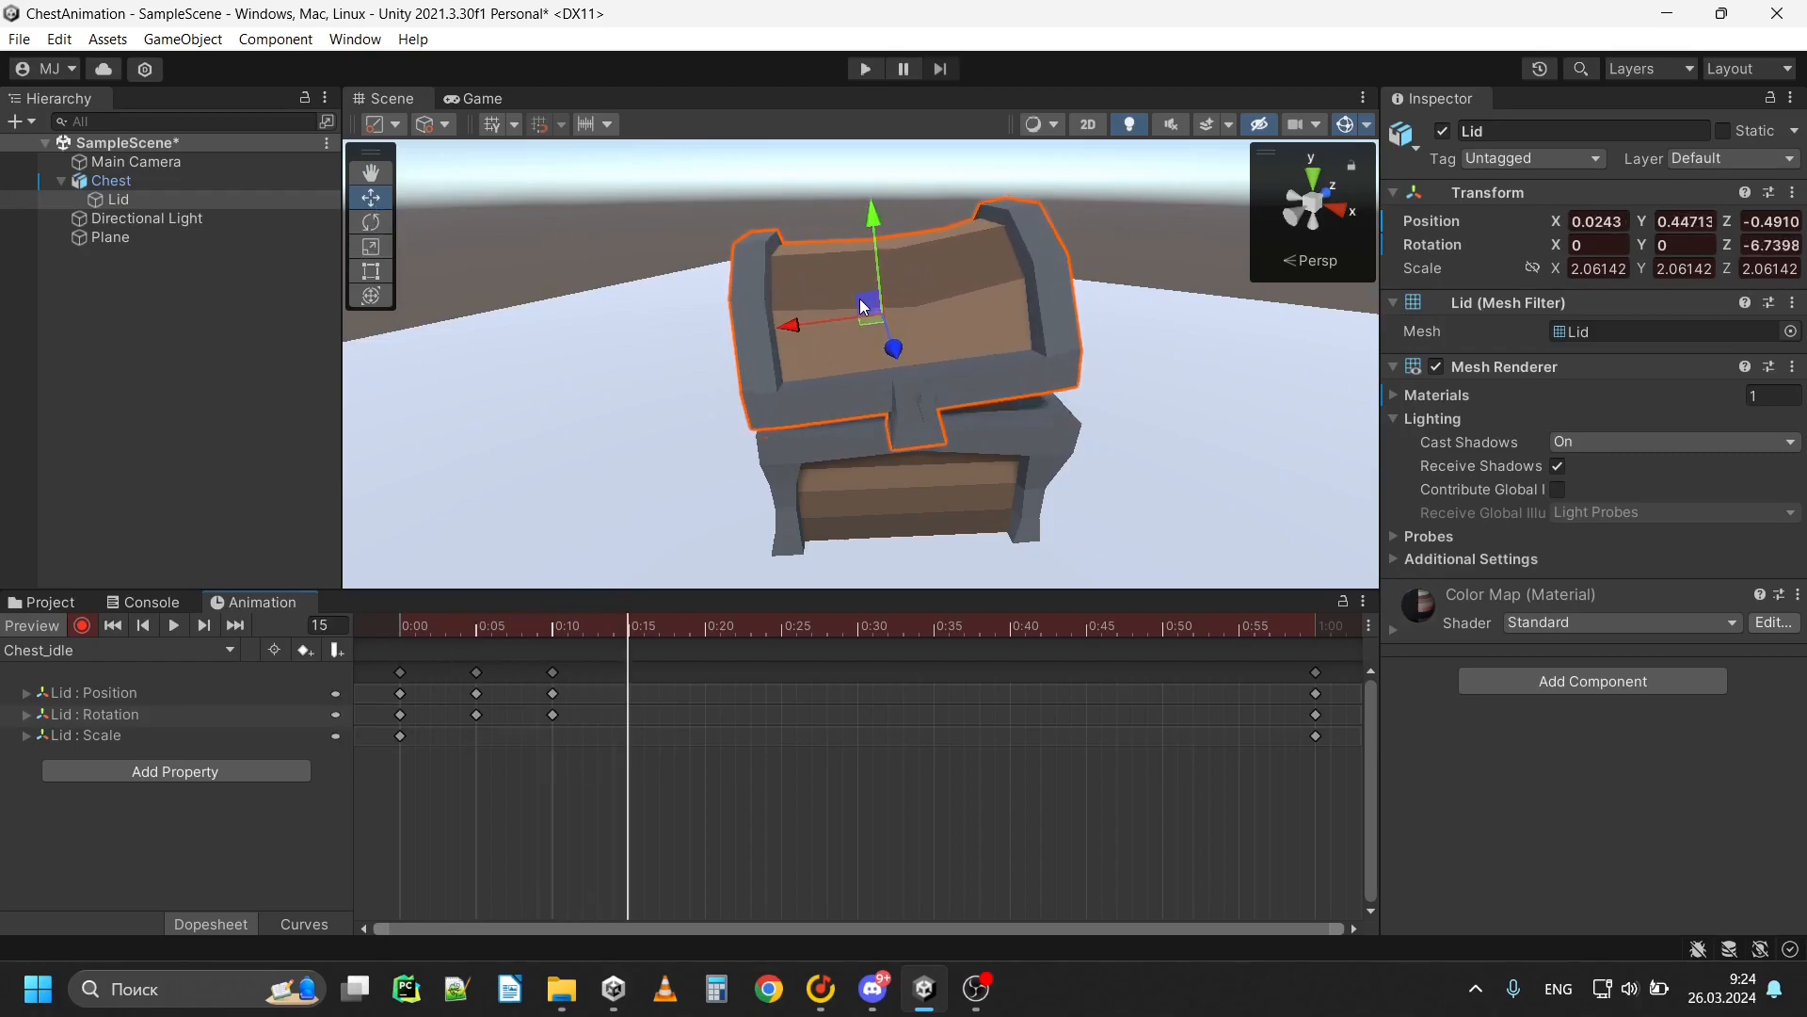
{"action": "left_click_drag", "start_coordinate": [864, 306], "coordinate": [851, 289]}
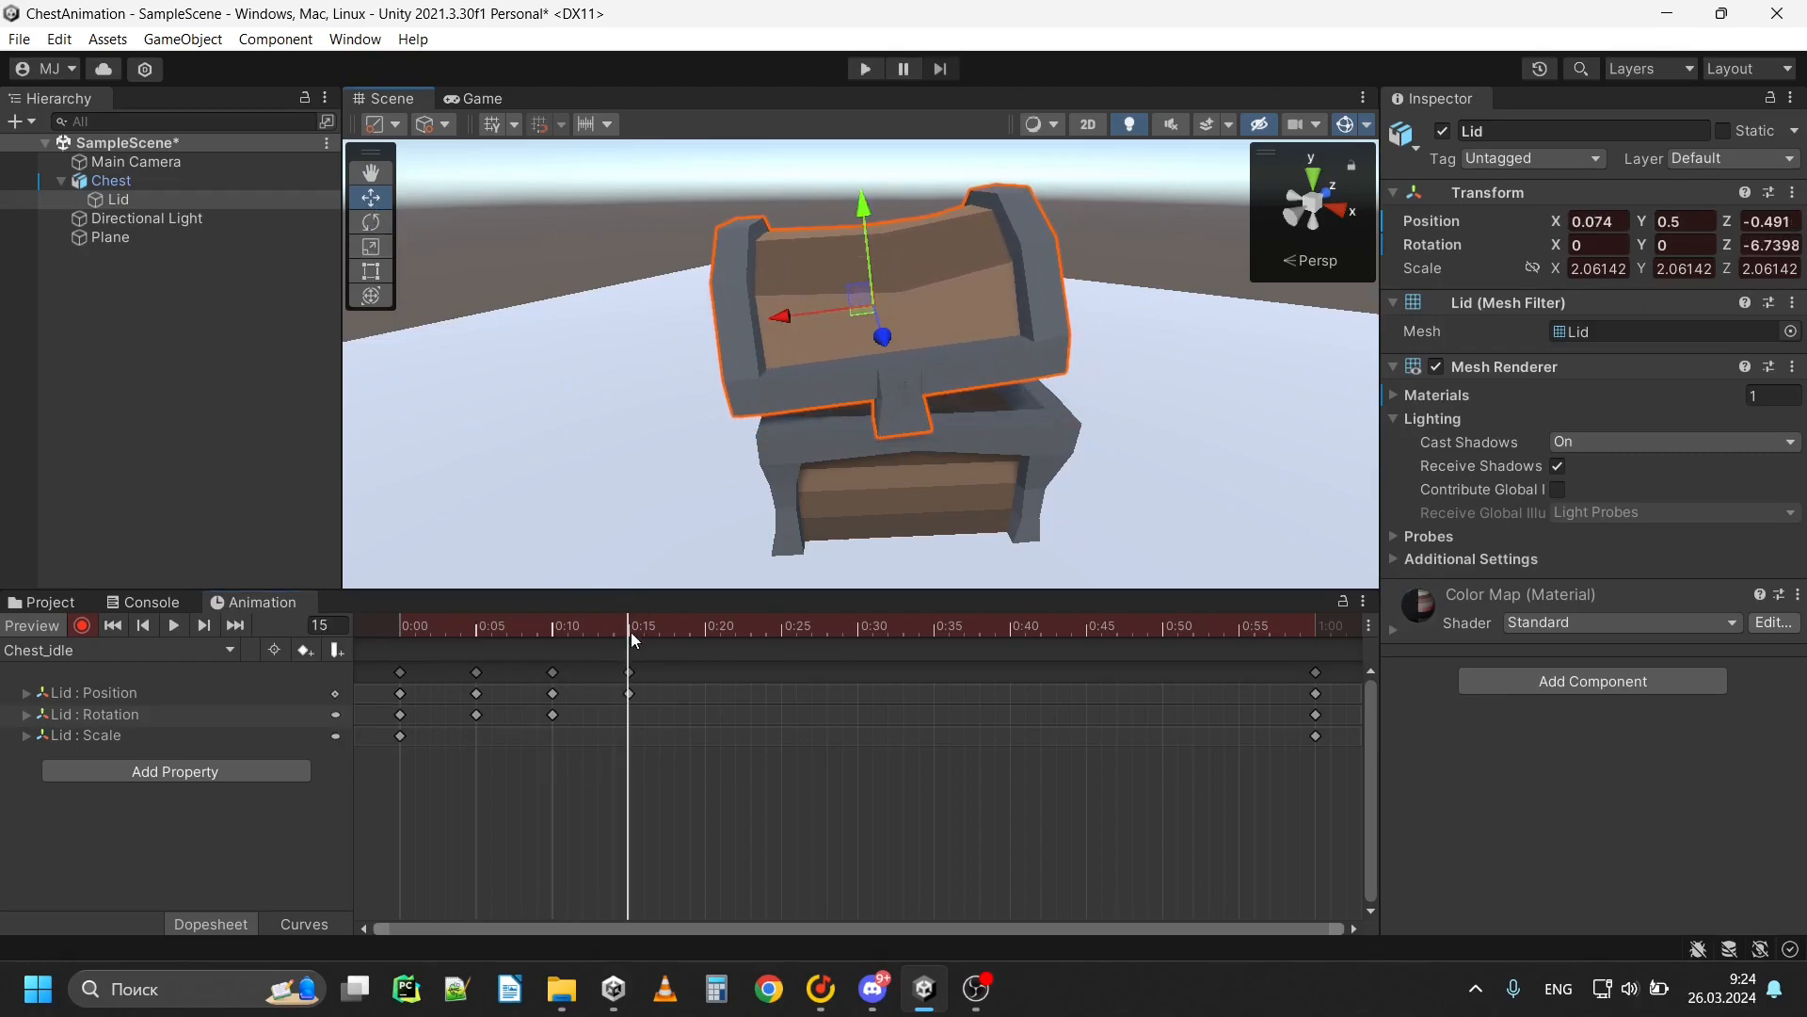
{"action": "mouse_move", "coordinate": [631, 633]}
{"action": "left_mouse_down"}
{"action": "mouse_move", "coordinate": [375, 631]}
{"action": "mouse_move", "coordinate": [628, 601]}
{"action": "left_mouse_up"}
{"action": "key", "text": "e"}
{"action": "left_click_drag", "start_coordinate": [804, 246], "coordinate": [753, 523]}
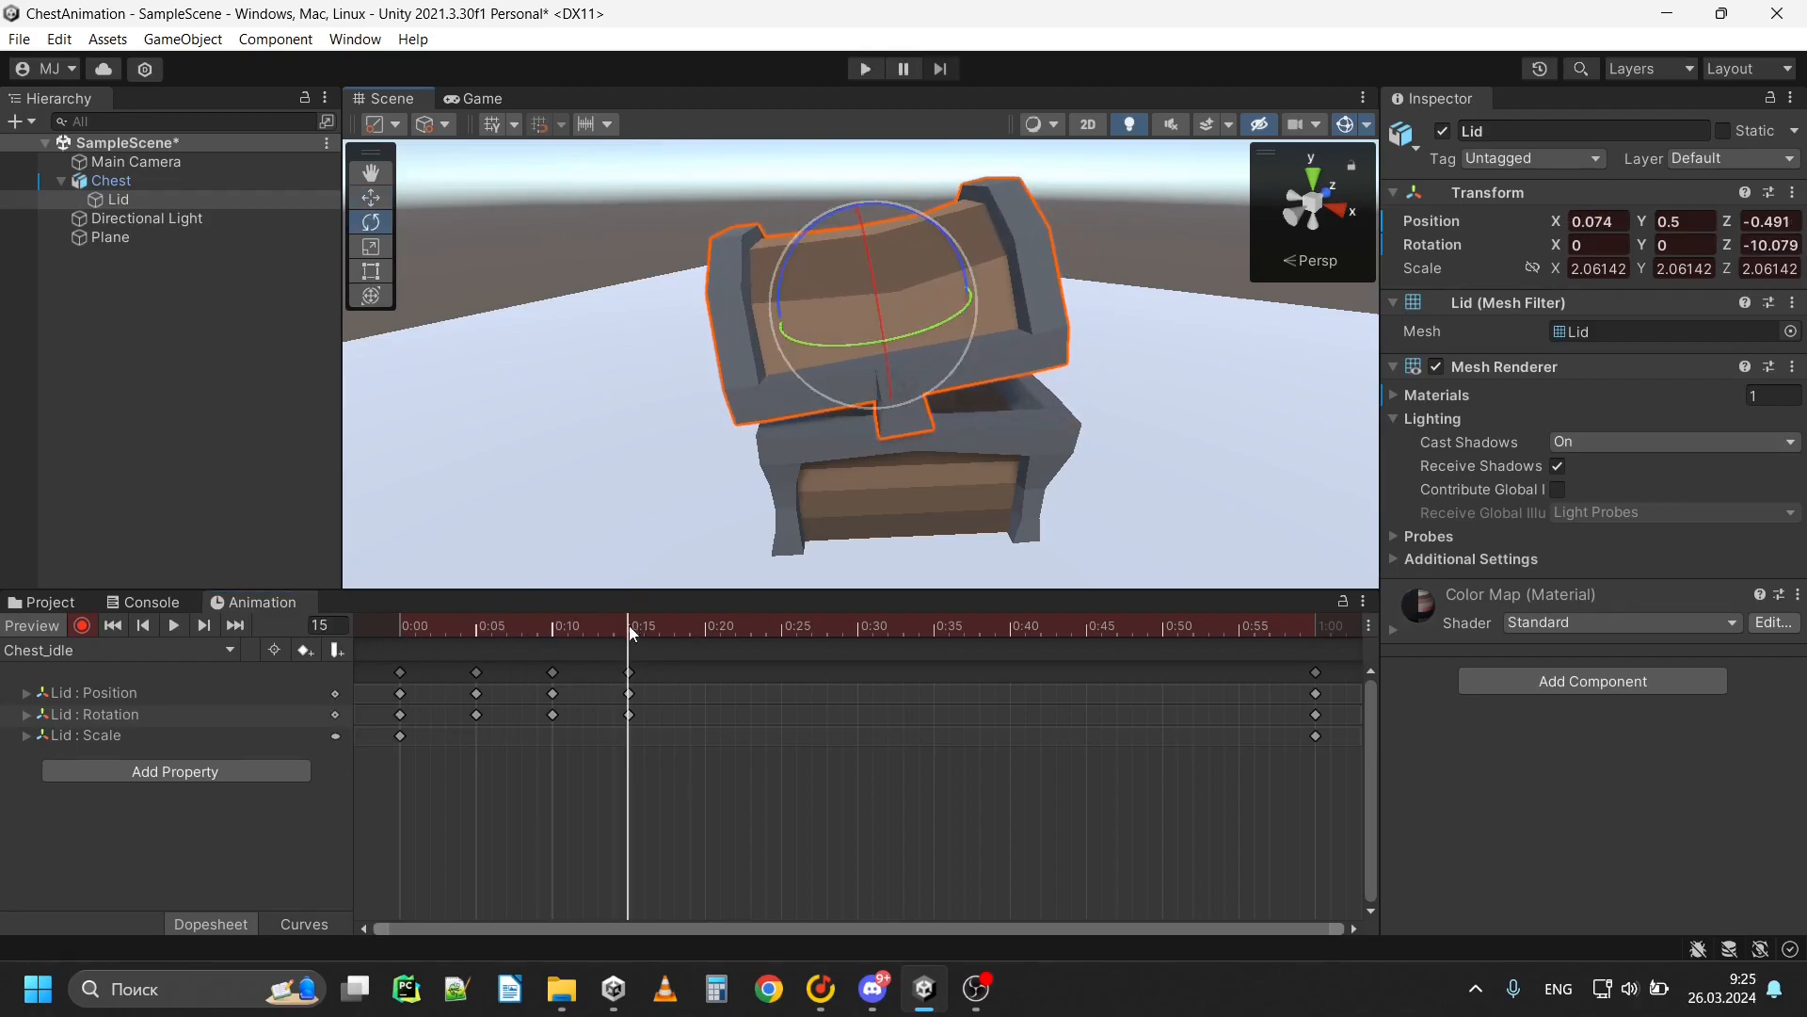
At 0:20, rotate the lid to about 7.8 on Z and shift it sideways along its X axis
{"action": "left_click_drag", "start_coordinate": [629, 625], "coordinate": [702, 604]}
{"action": "key", "text": "f"}
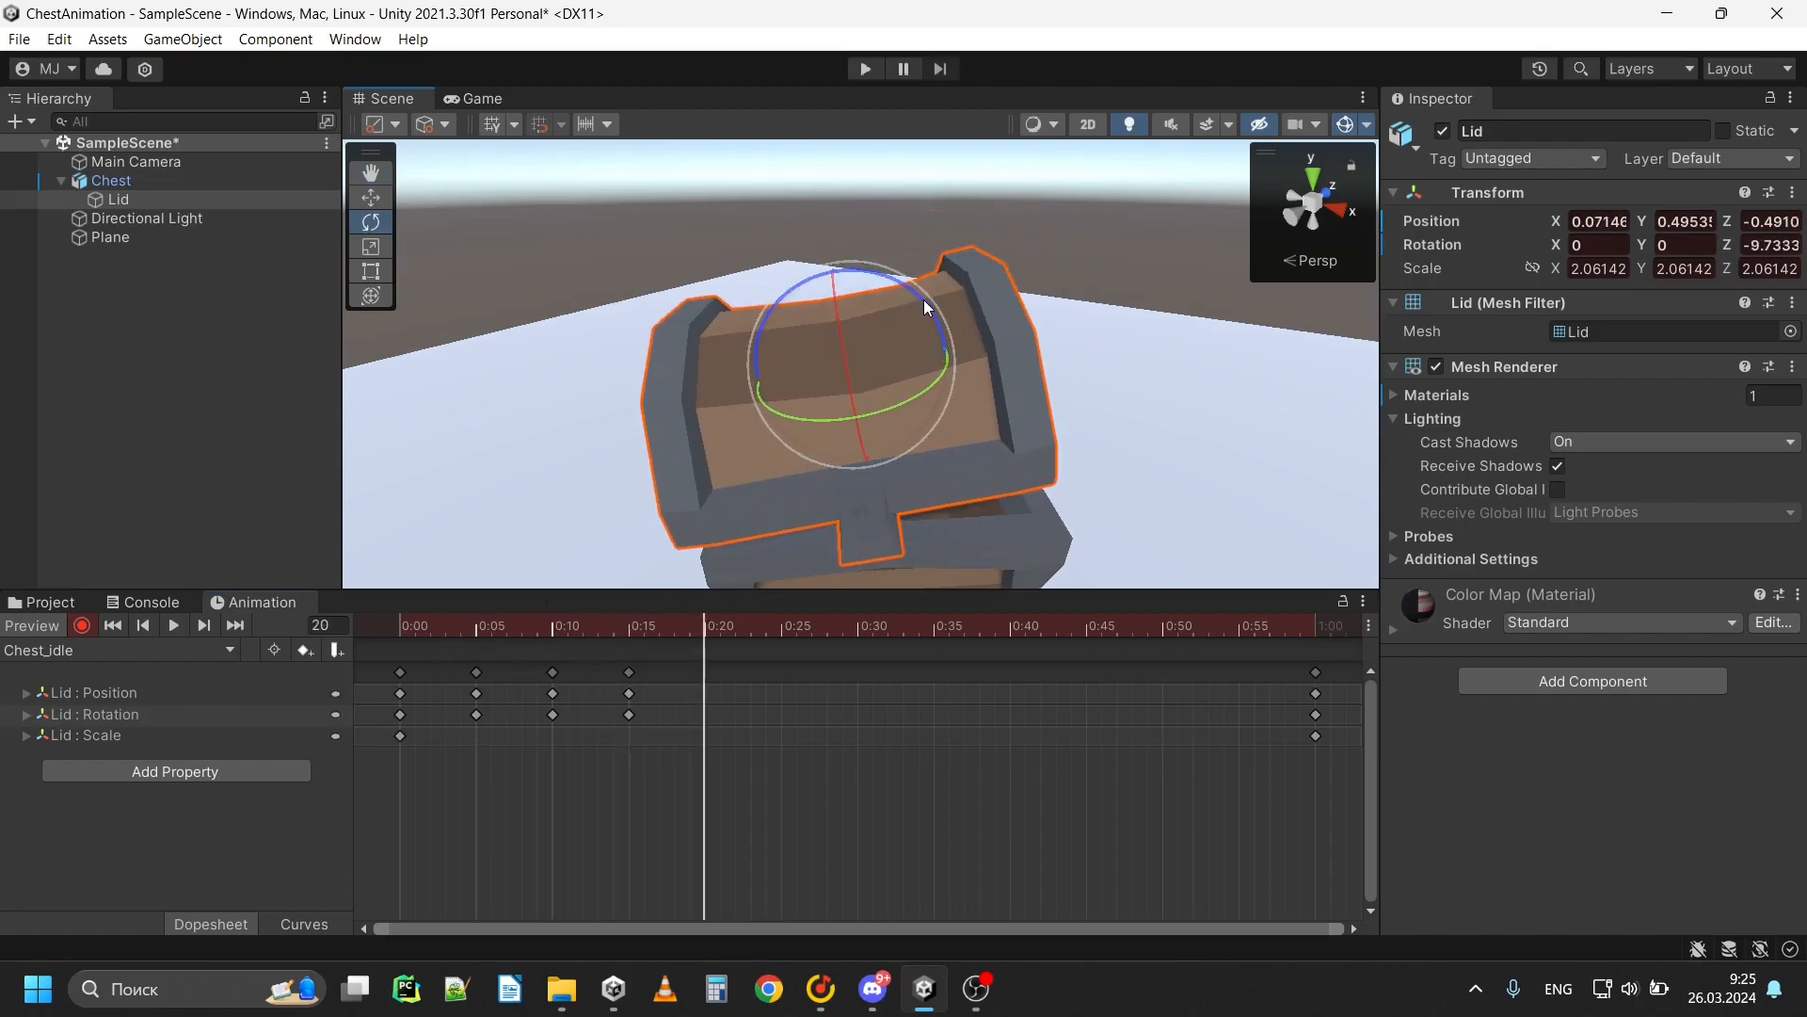
{"action": "left_click_drag", "start_coordinate": [923, 300], "coordinate": [960, 330]}
{"action": "key", "text": "w"}
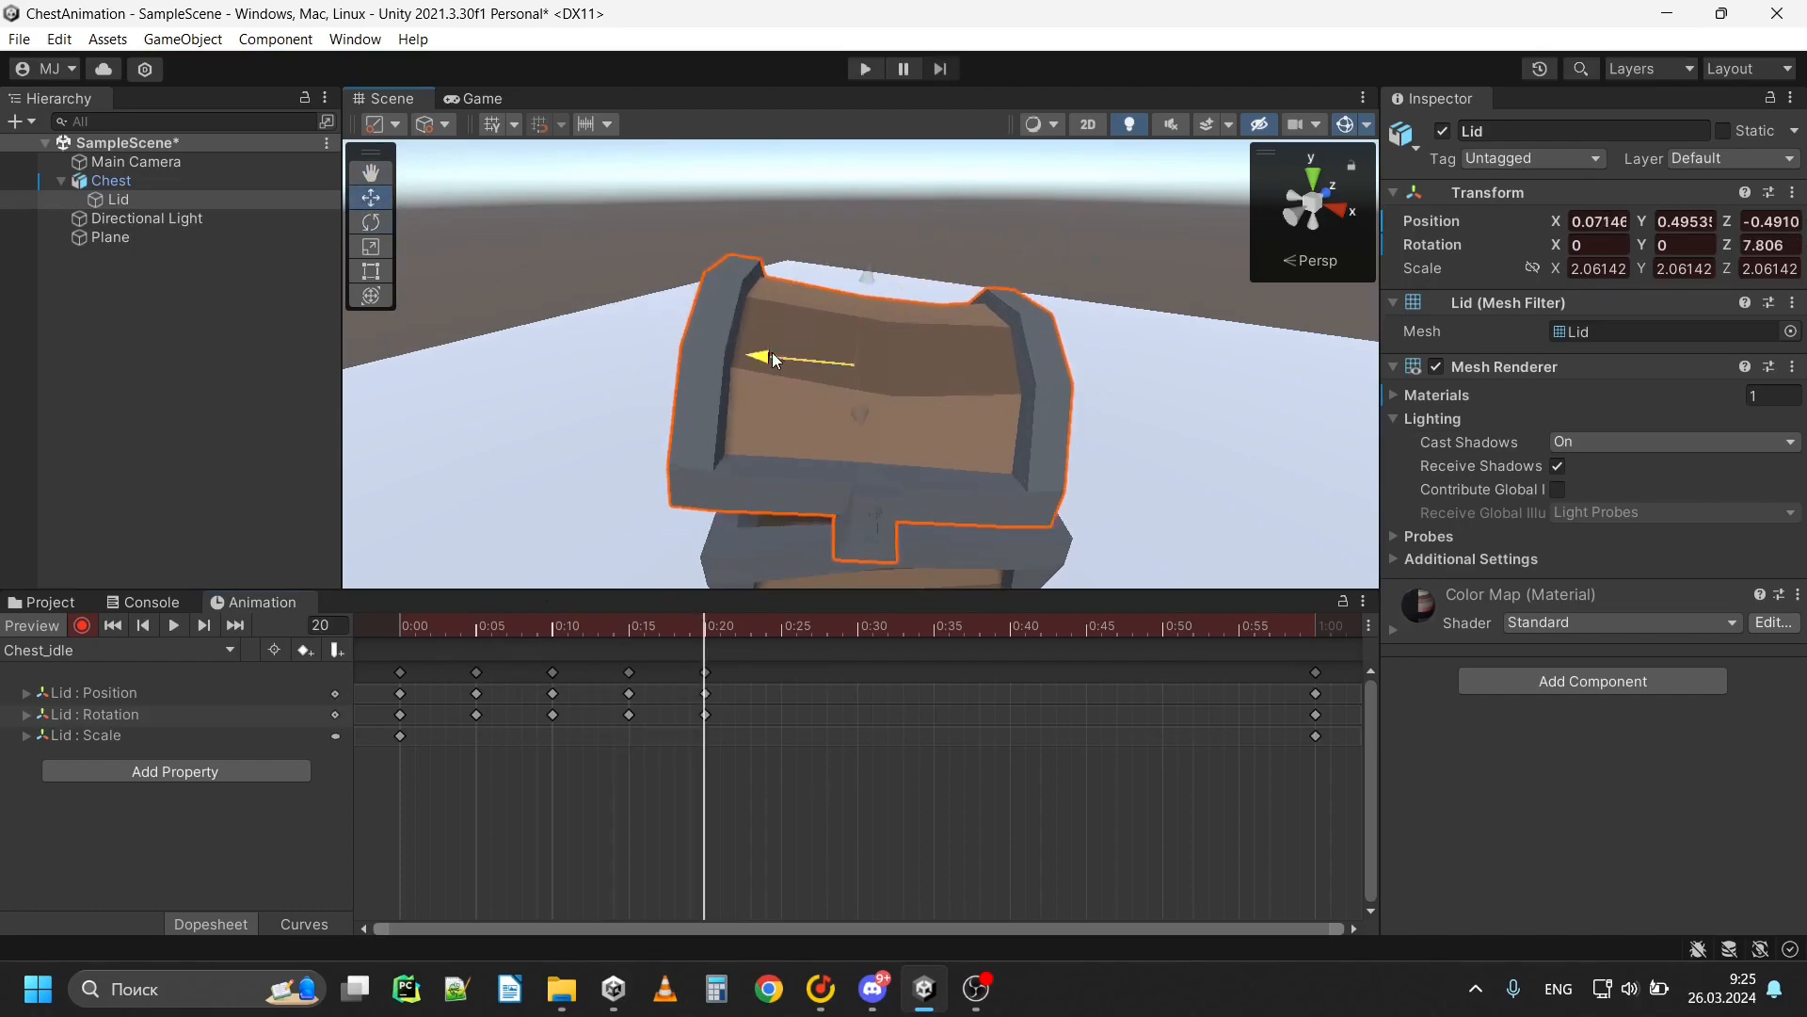
{"action": "left_click_drag", "start_coordinate": [772, 360], "coordinate": [798, 363]}
Play the Chest_idle animation from the first frame to check the lid's motion
{"action": "left_click_drag", "start_coordinate": [698, 627], "coordinate": [397, 646]}
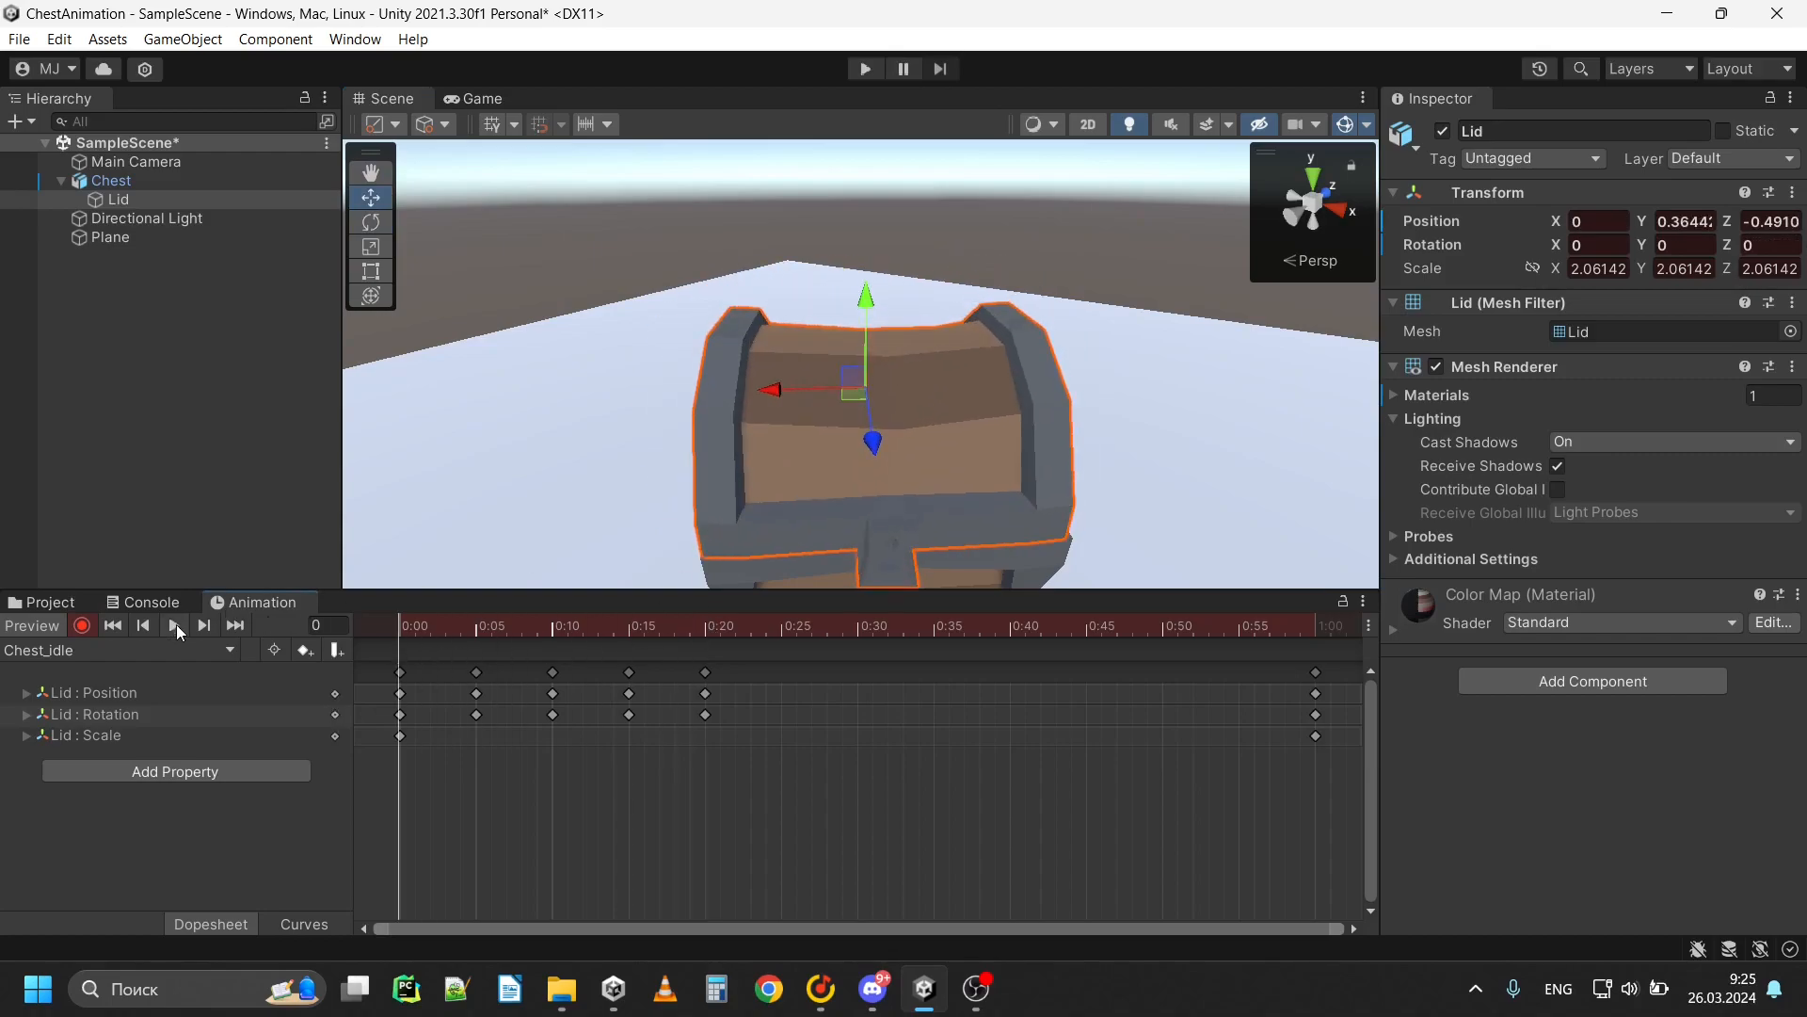
{"action": "left_click", "coordinate": [175, 627]}
{"action": "left_click", "coordinate": [174, 626]}
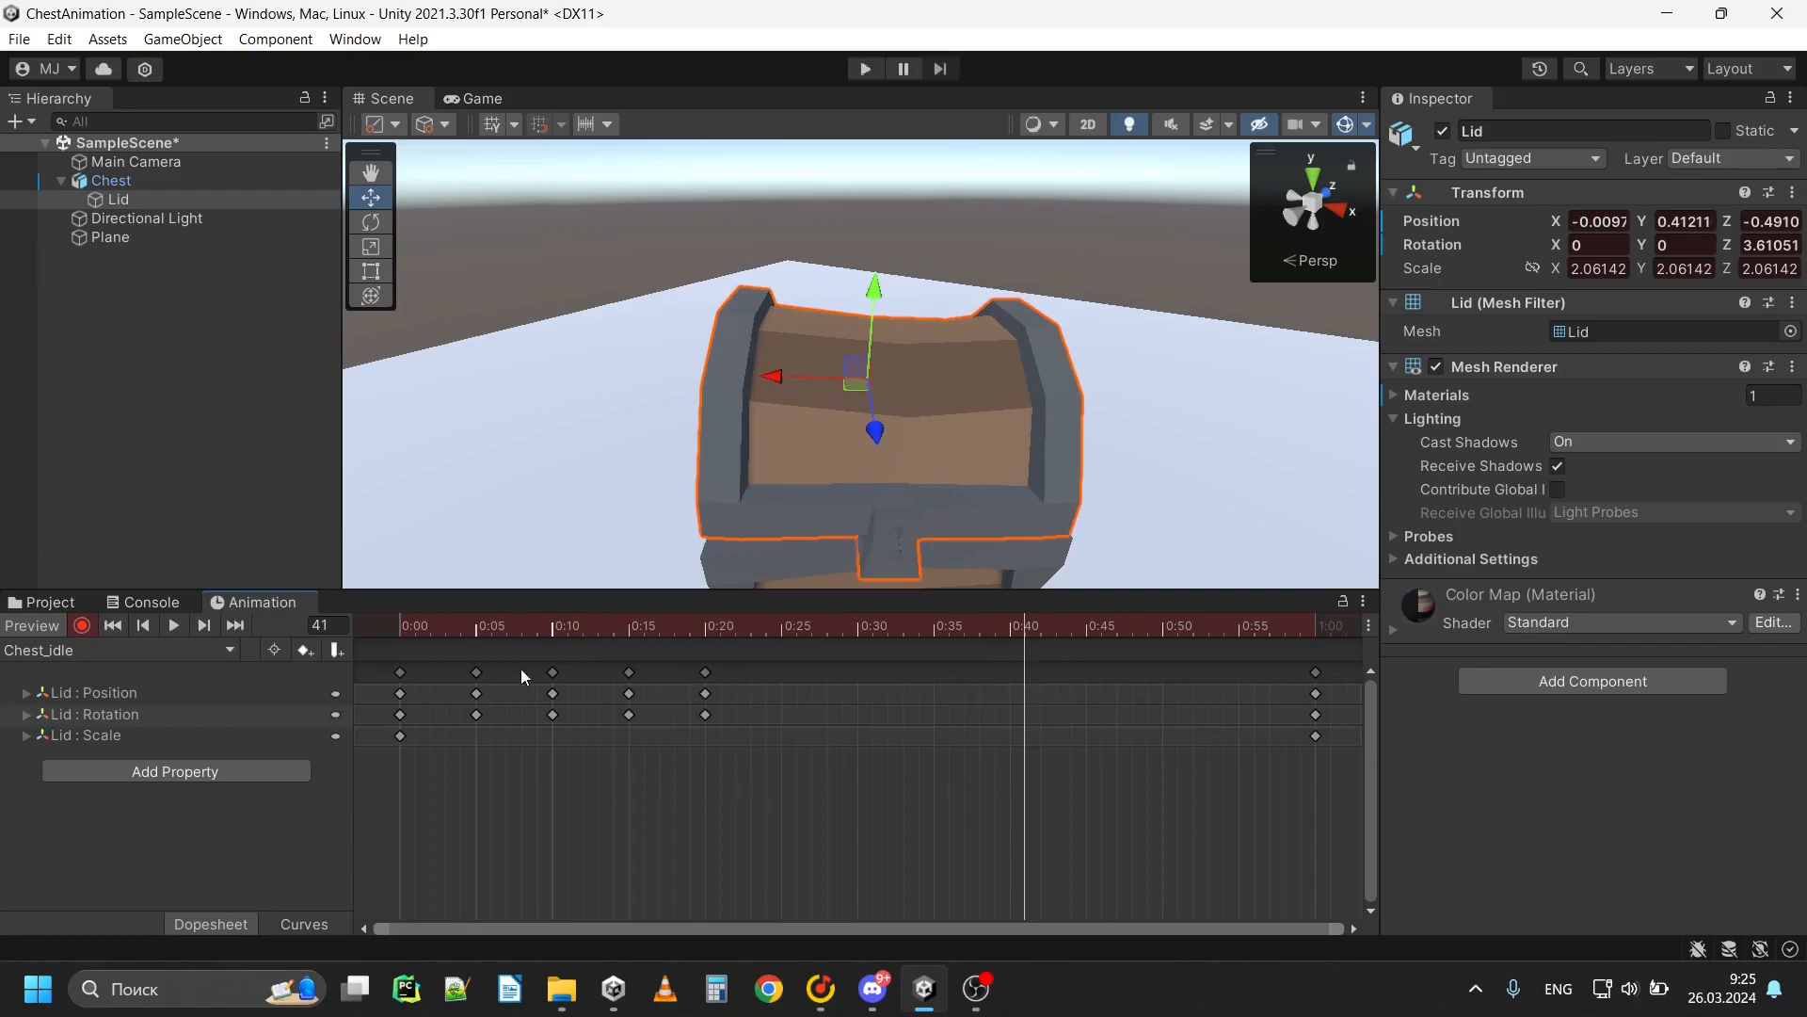
Spread the lid's intermediate keyframes to 0:10, 0:20, 0:30 and 0:40, and preview the slower animation
{"action": "left_click_drag", "start_coordinate": [769, 766], "coordinate": [633, 676]}
{"action": "left_click_drag", "start_coordinate": [539, 791], "coordinate": [532, 675]}
{"action": "left_click_drag", "start_coordinate": [844, 768], "coordinate": [705, 676]}
{"action": "left_click_drag", "start_coordinate": [921, 767], "coordinate": [753, 662]}
{"action": "left_click_drag", "start_coordinate": [783, 674], "coordinate": [222, 635]}
{"action": "left_click", "coordinate": [913, 785]}
{"action": "left_click", "coordinate": [171, 628]}
{"action": "left_click", "coordinate": [183, 625]}
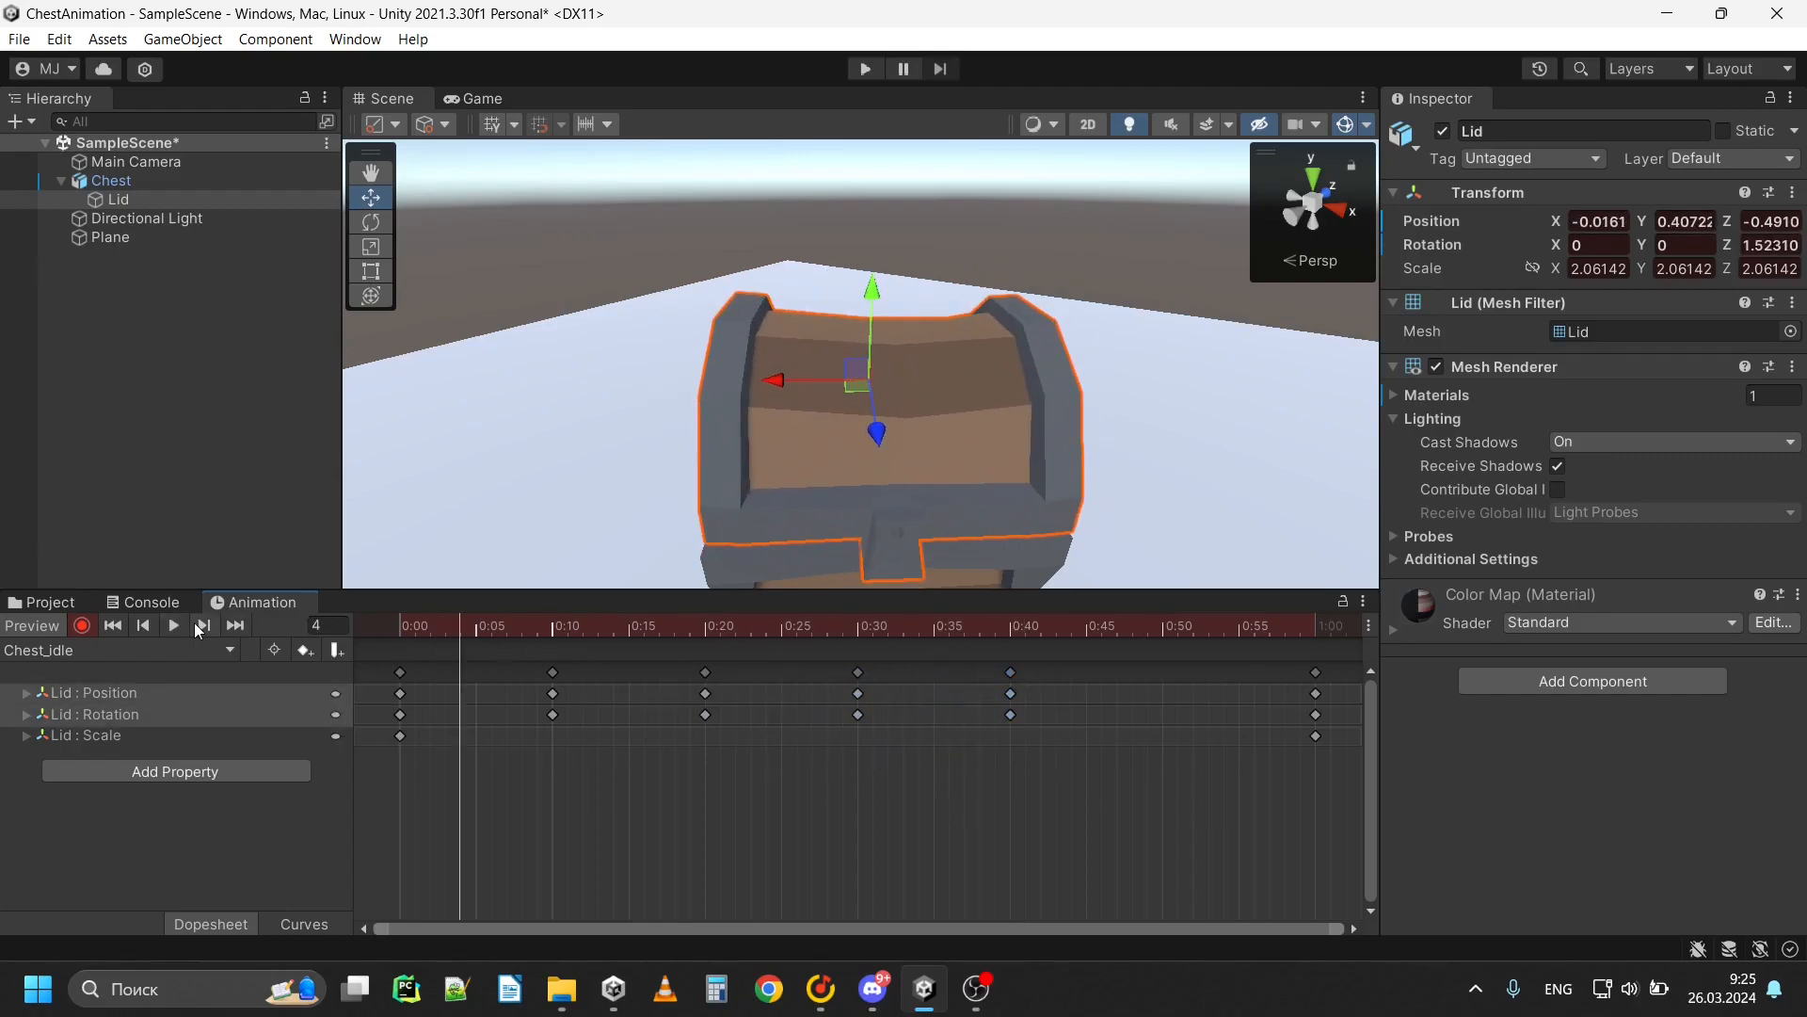
Shift the lid's intermediate keyframes to 0:05, 0:15, 0:25 and 0:35, and the final keyframes to 0:55
{"action": "left_click", "coordinate": [179, 623]}
{"action": "left_click", "coordinate": [183, 625]}
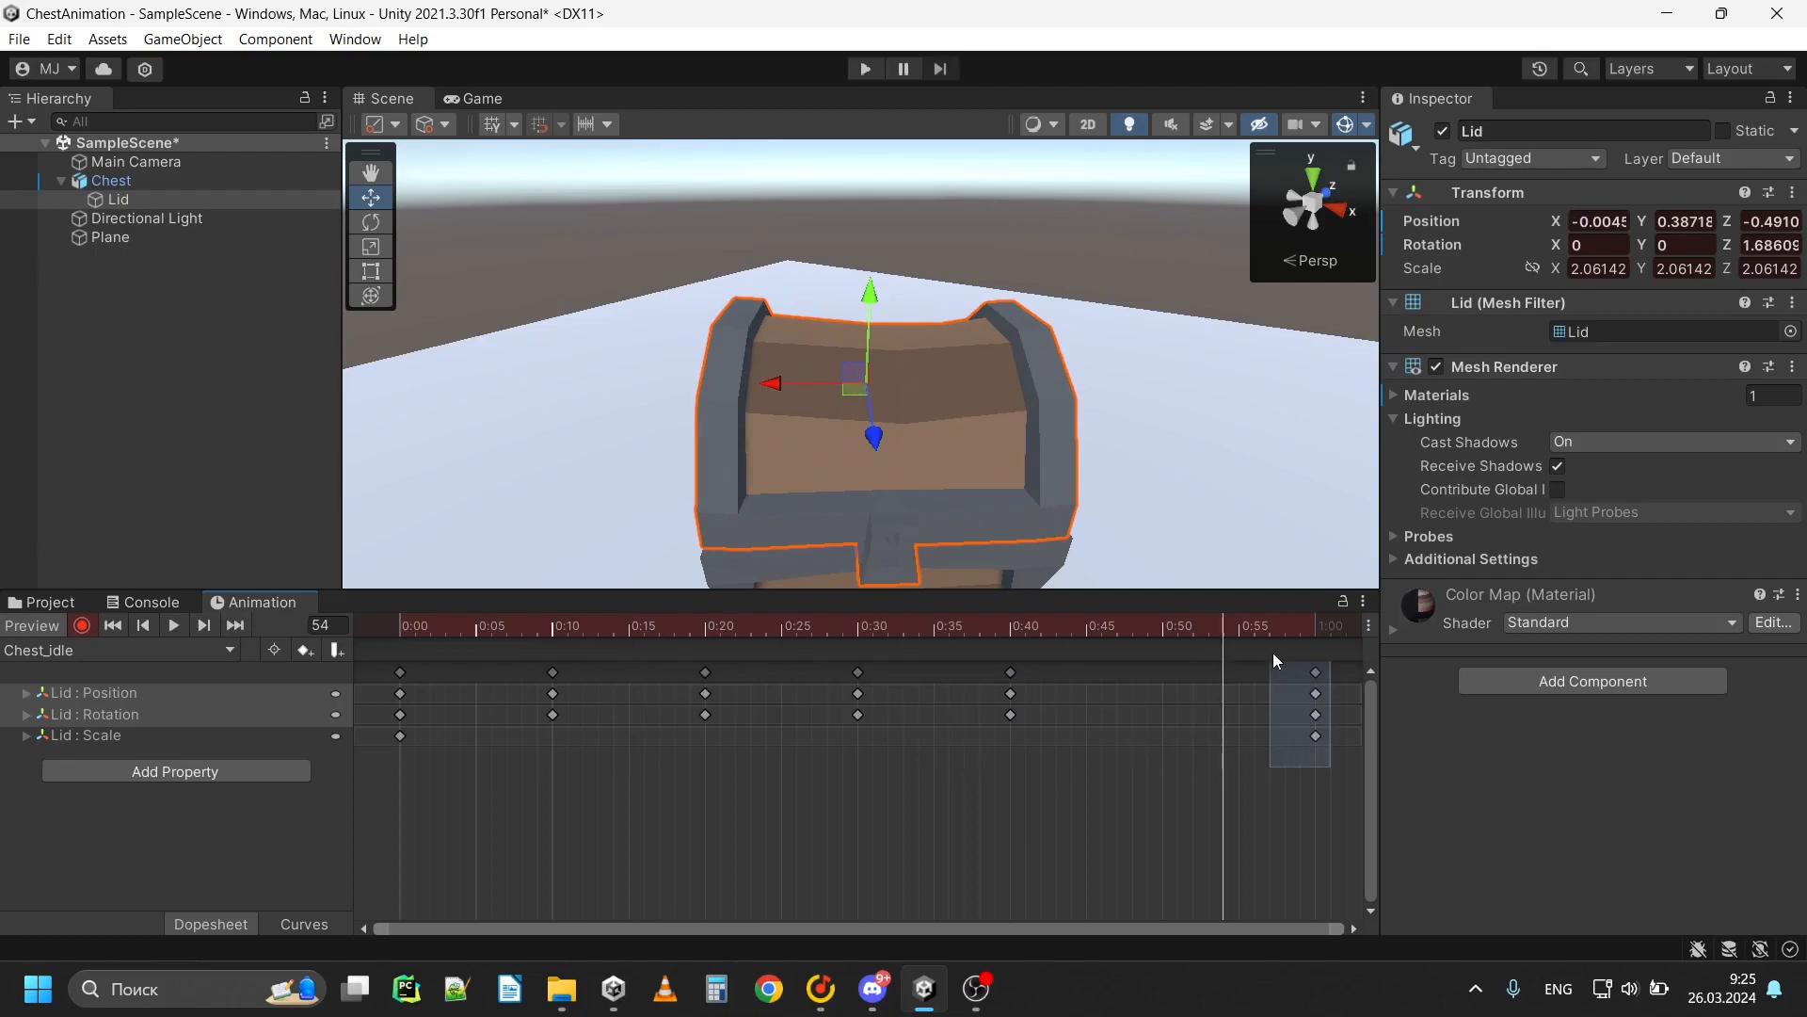
{"action": "left_click_drag", "start_coordinate": [1272, 656], "coordinate": [936, 668]}
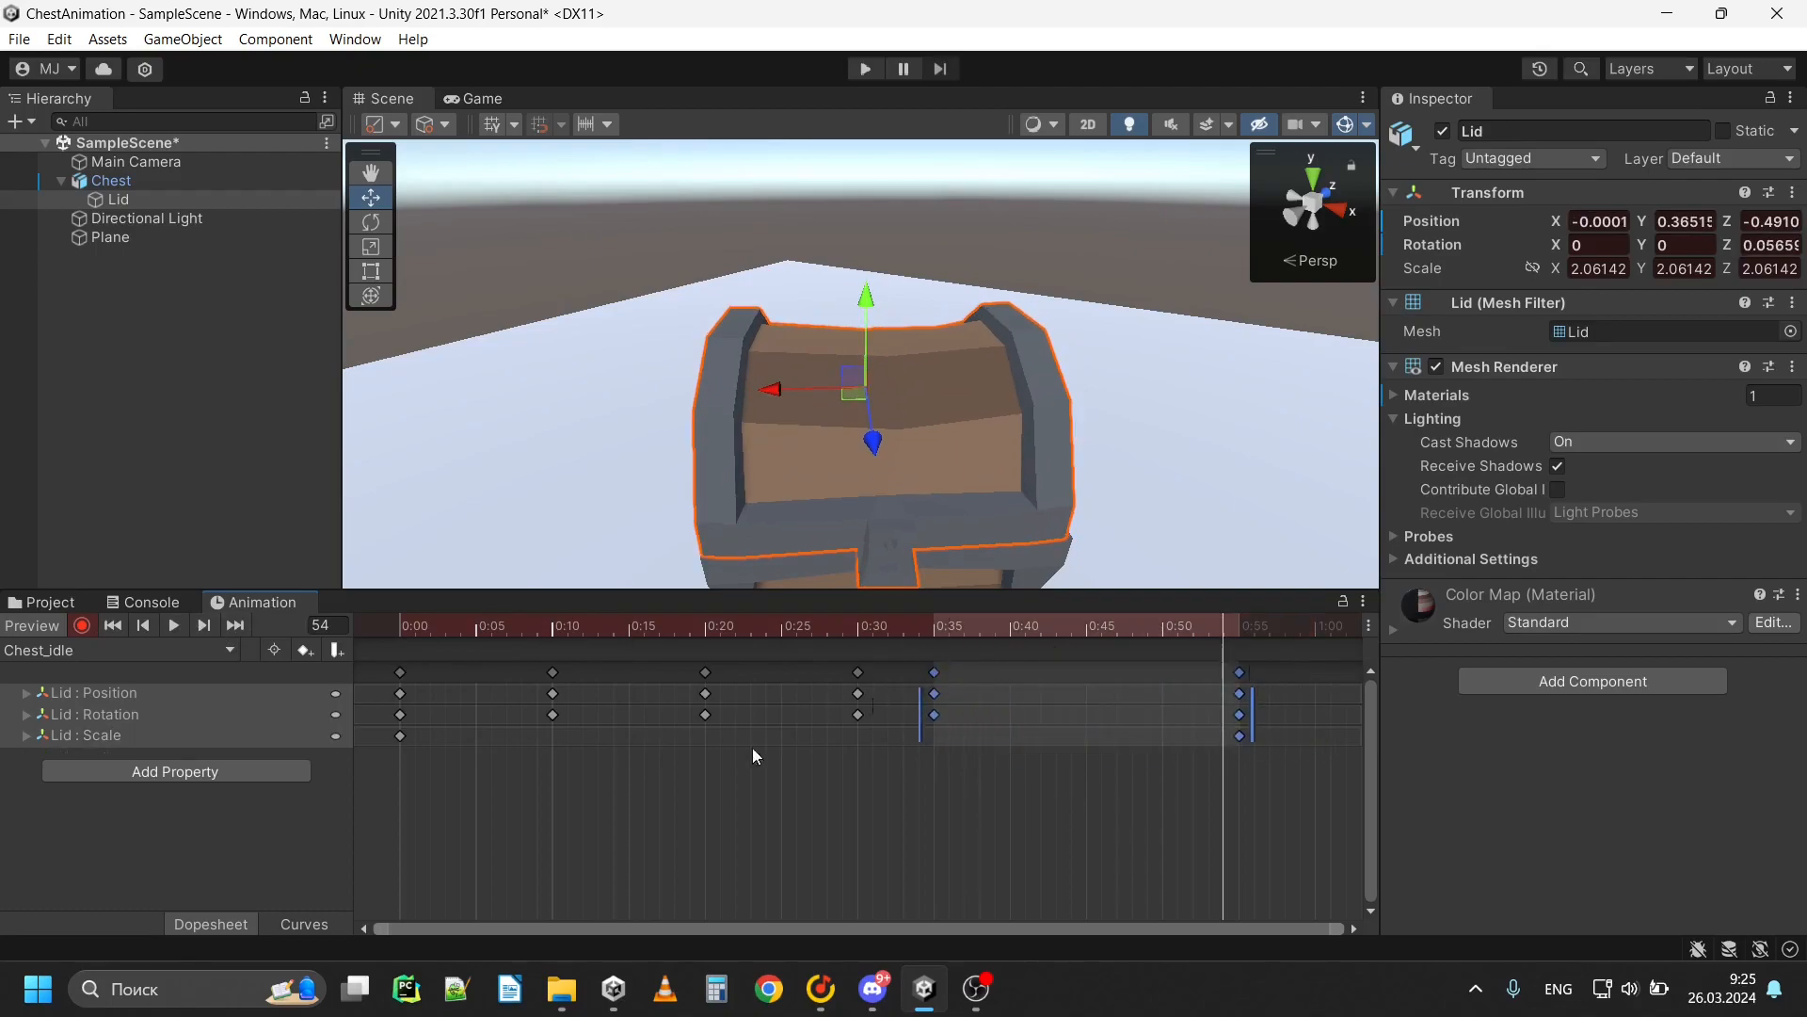
{"action": "left_click", "coordinate": [753, 747]}
{"action": "left_click_drag", "start_coordinate": [909, 740], "coordinate": [493, 667]}
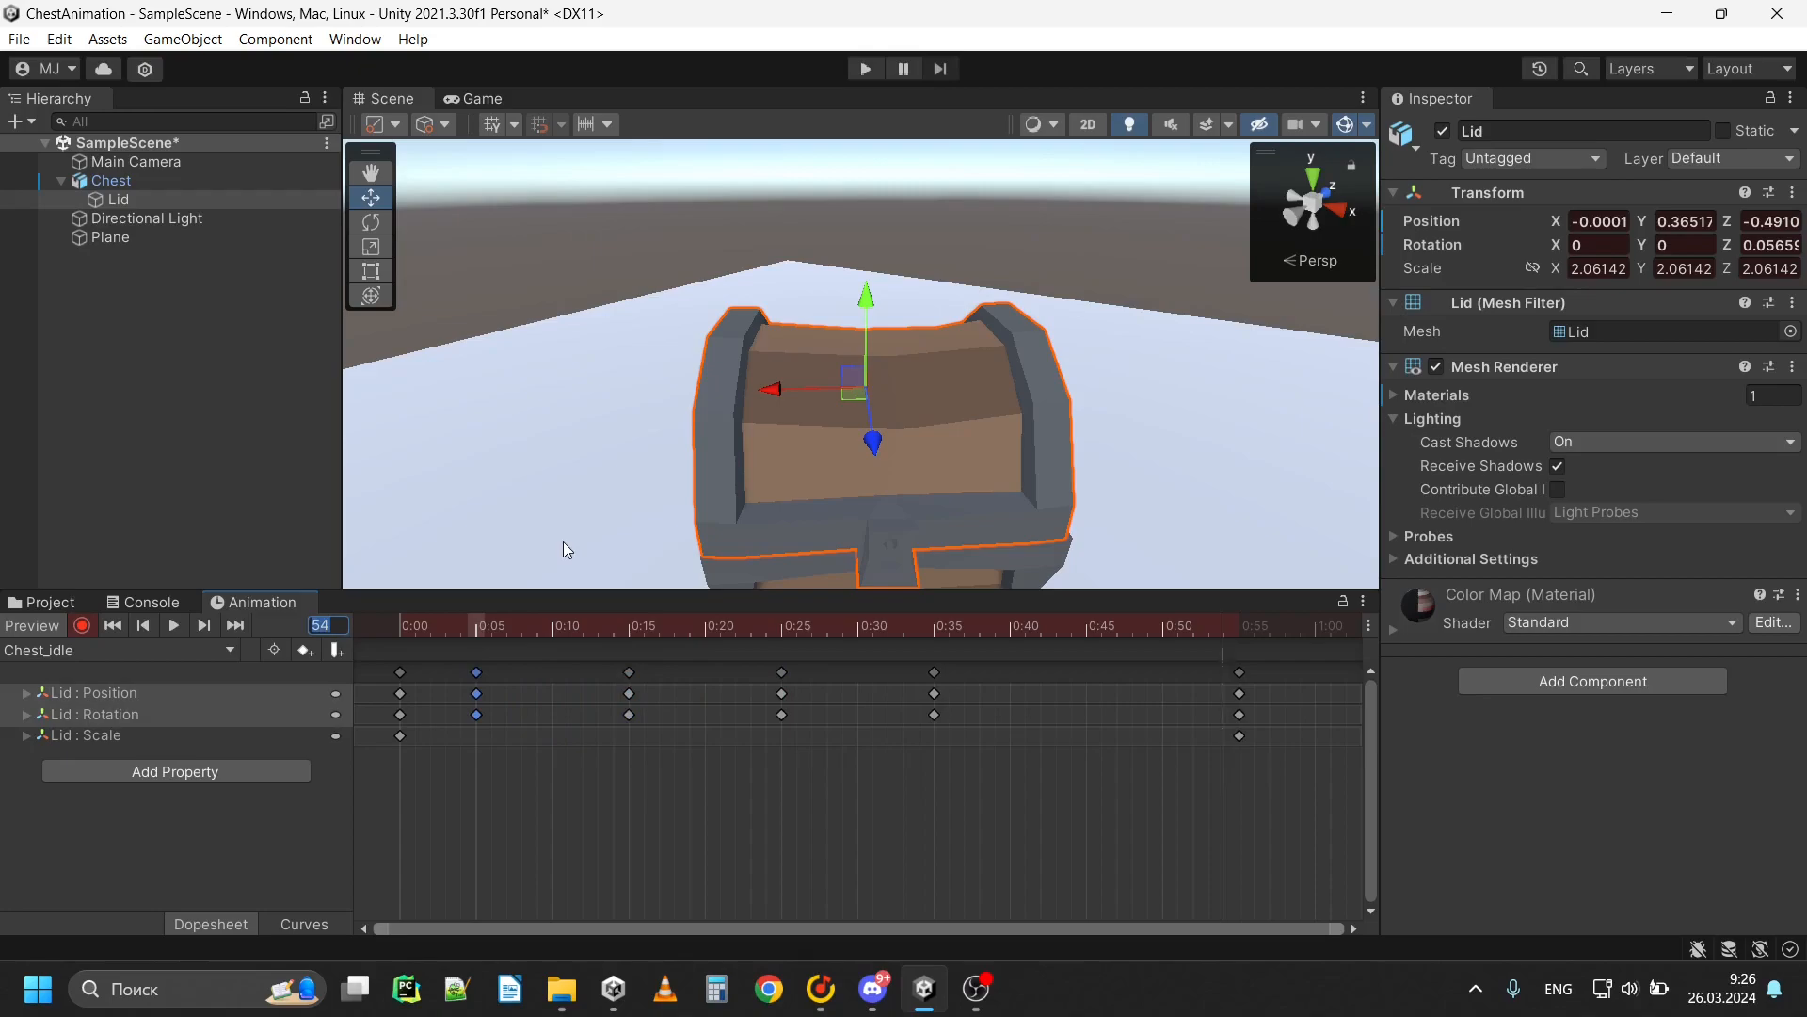
Move the final keyframes to 0:45 and the 0:15 keyframes to 0:10, and preview the animation
{"action": "type", "text": "45"}
{"action": "key", "text": "Return"}
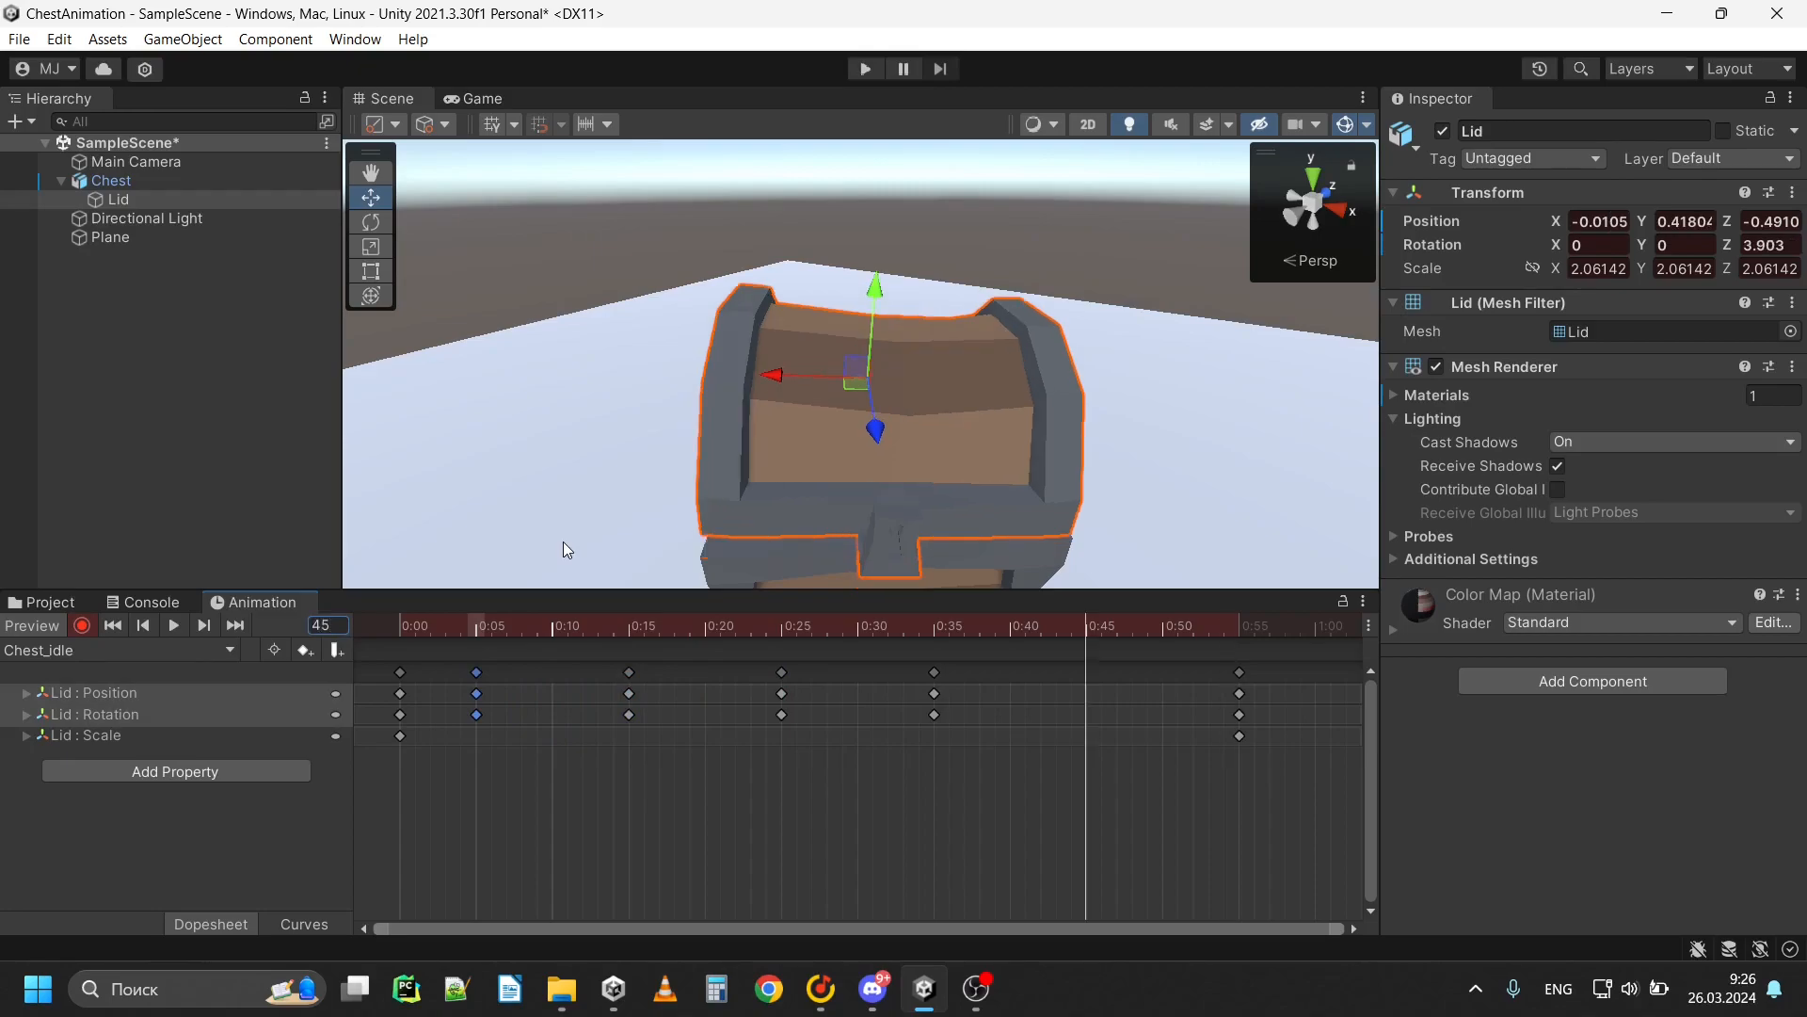
{"action": "left_click_drag", "start_coordinate": [1227, 738], "coordinate": [1235, 659]}
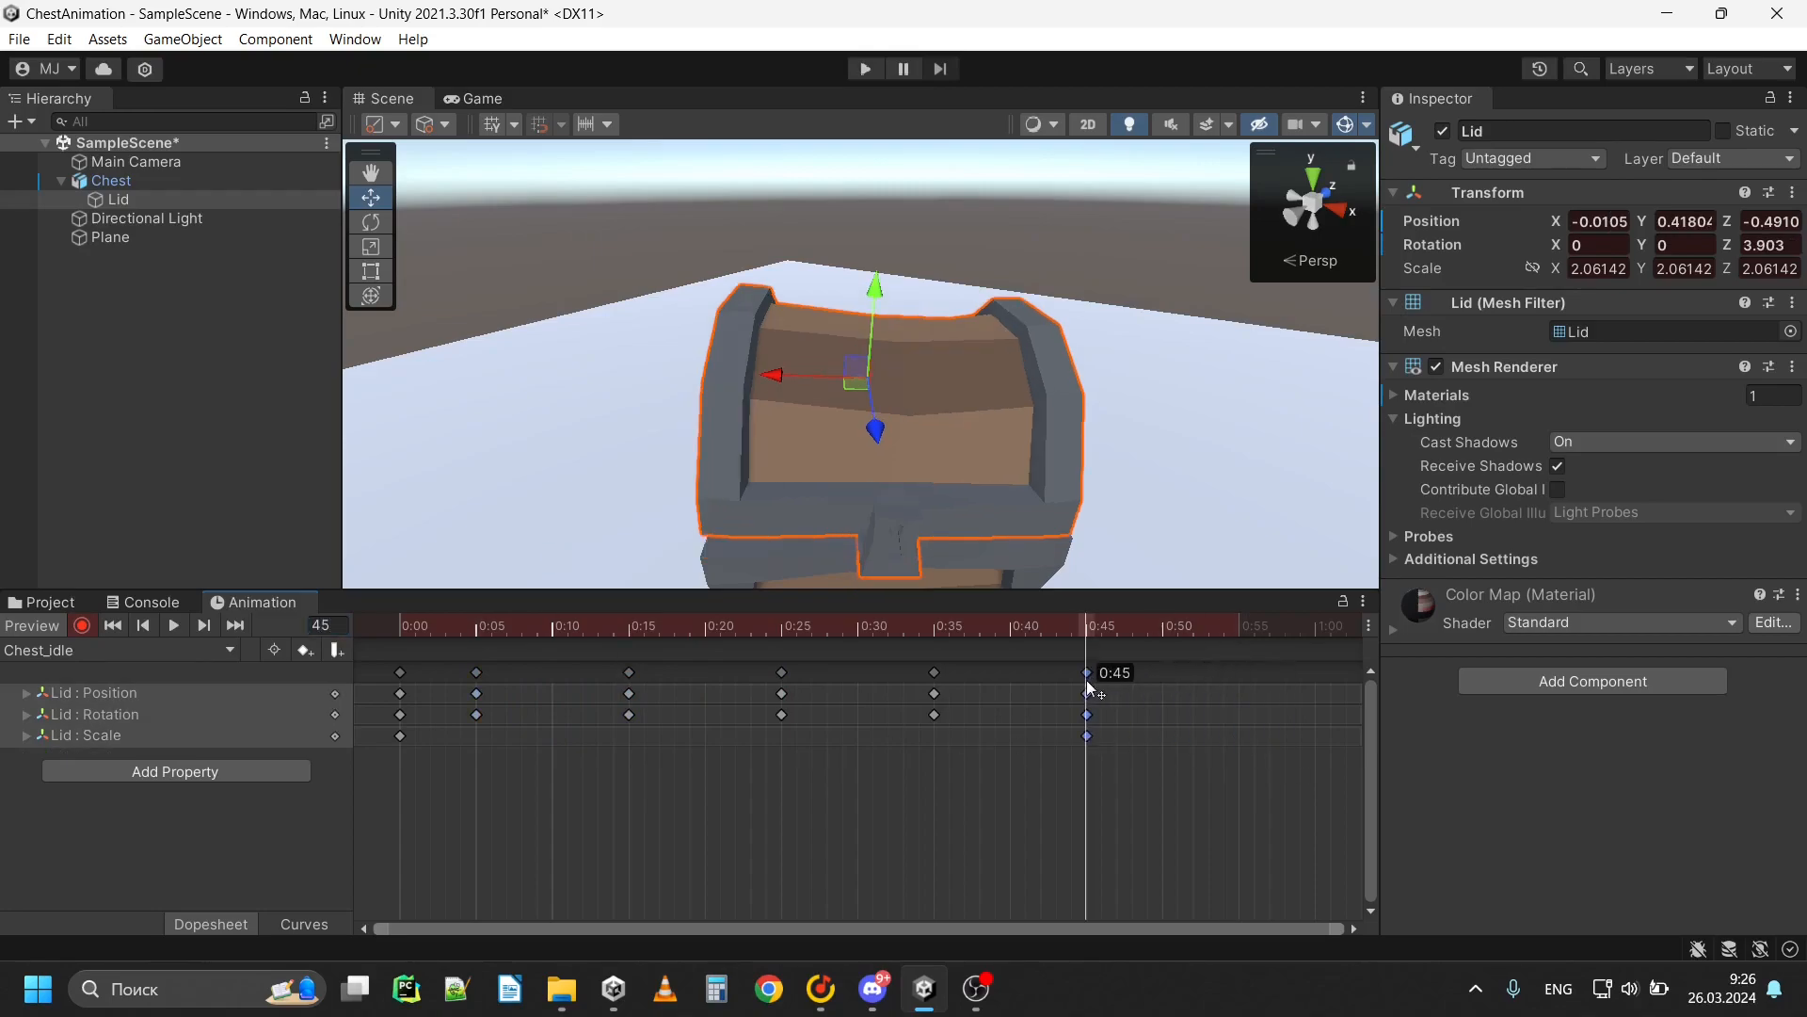
{"action": "left_click_drag", "start_coordinate": [1089, 689], "coordinate": [553, 680]}
{"action": "left_click", "coordinate": [174, 625]}
{"action": "left_click", "coordinate": [173, 625]}
Move the lid's 0:25 keyframes to 0:15 and delete the keyframes at 0:10
{"action": "left_click", "coordinate": [629, 672]}
{"action": "left_click_drag", "start_coordinate": [471, 636], "coordinate": [778, 688]}
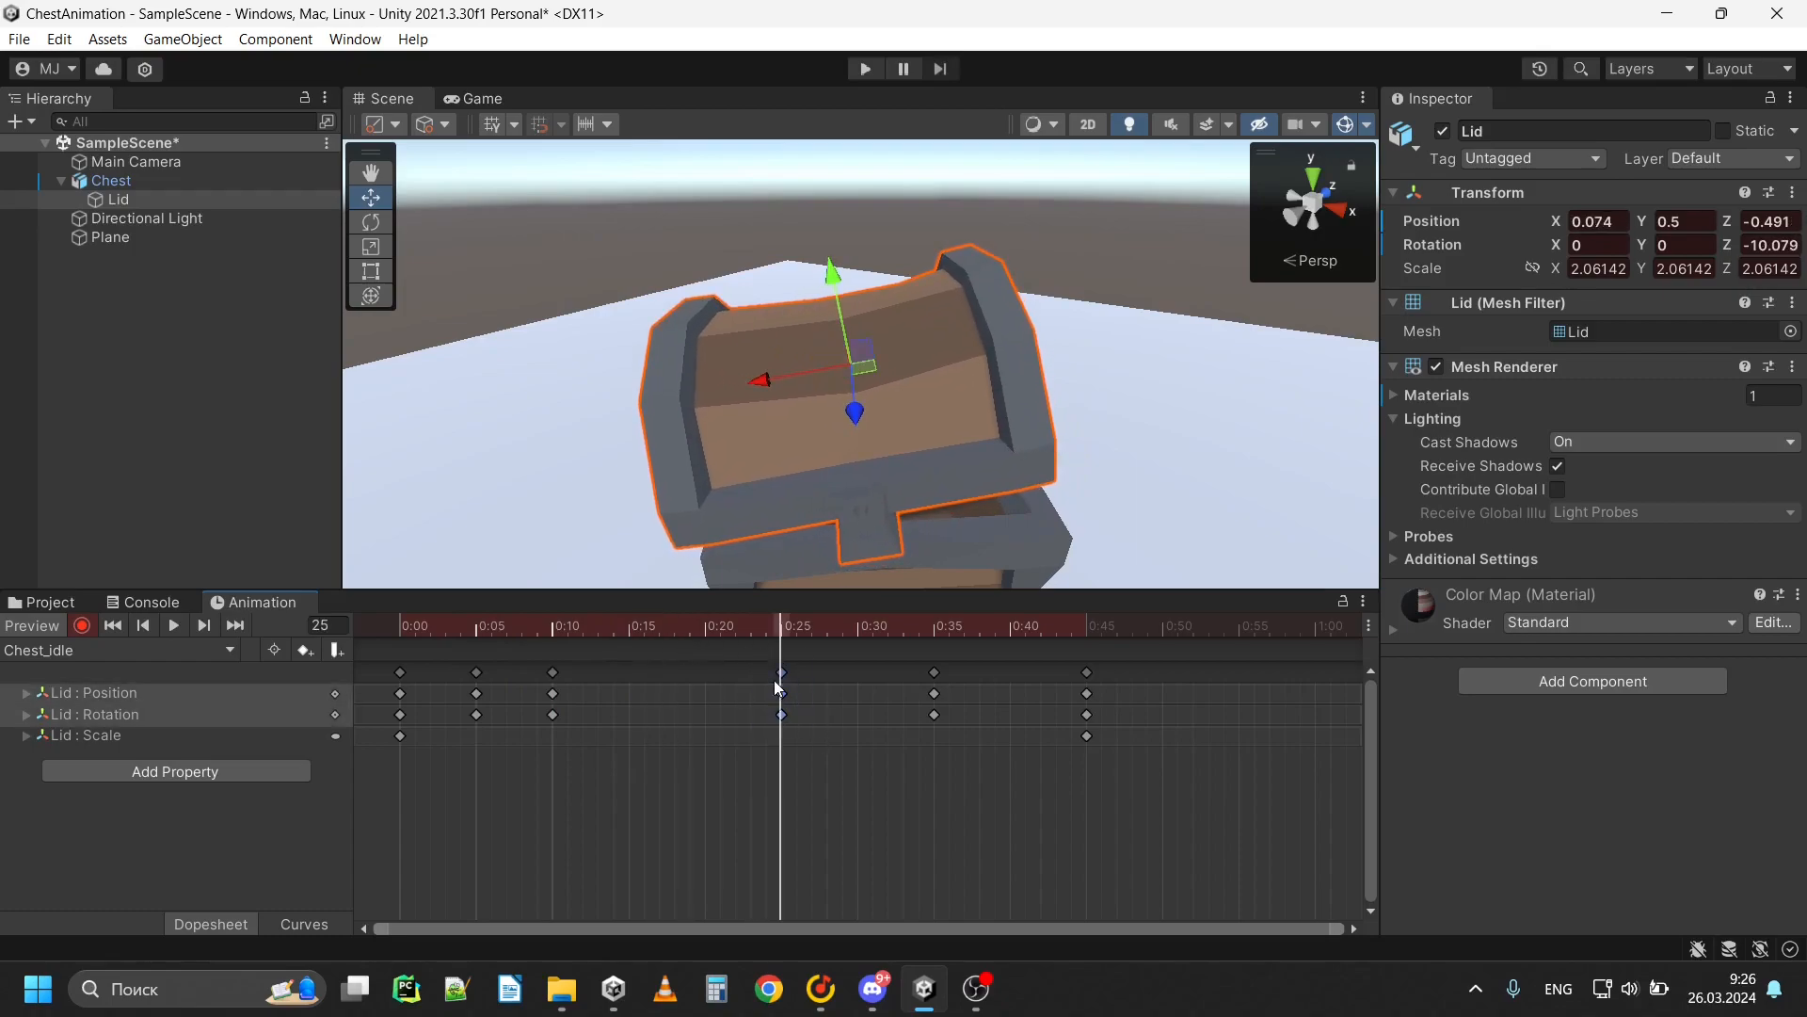
{"action": "left_click_drag", "start_coordinate": [638, 667], "coordinate": [632, 665]}
{"action": "left_click_drag", "start_coordinate": [779, 632], "coordinate": [636, 630]}
{"action": "left_click_drag", "start_coordinate": [585, 726], "coordinate": [538, 664]}
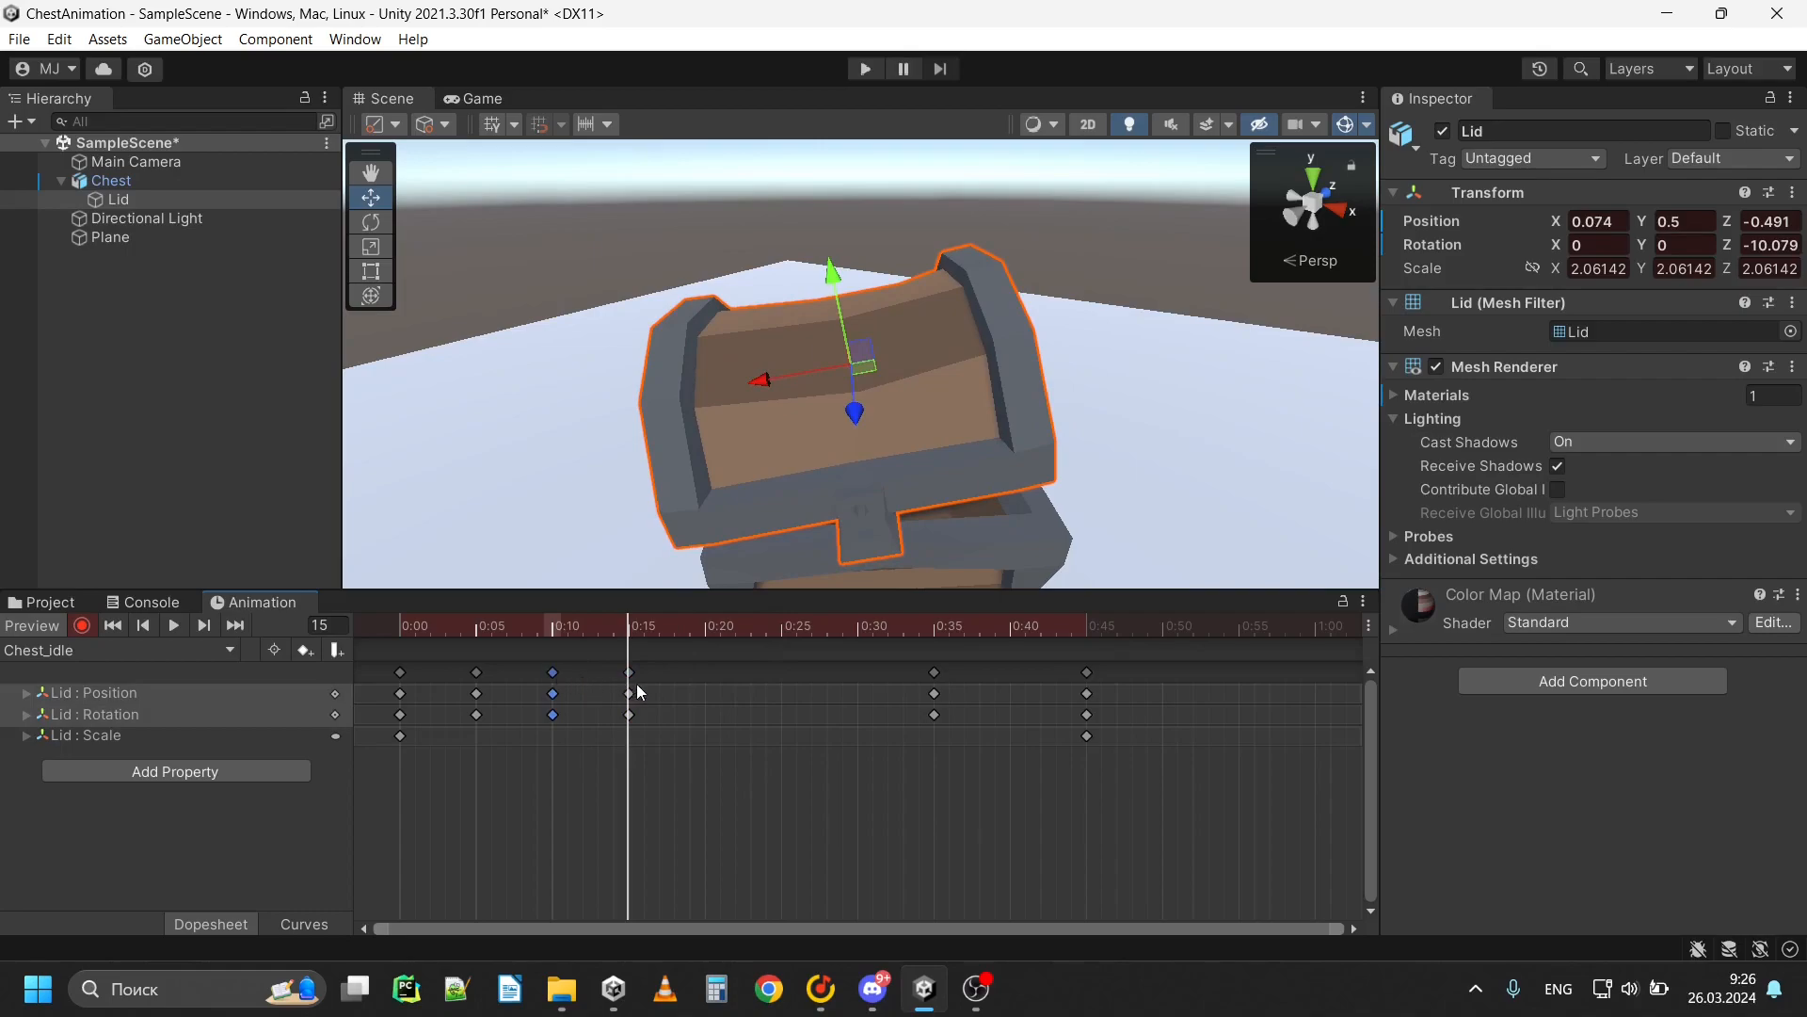
{"action": "key", "text": "Delete"}
Move the 0:15 keyframes to 0:10 and the 0:35 keyframes to 0:16, and preview from the first frame
{"action": "left_click_drag", "start_coordinate": [674, 726], "coordinate": [611, 664]}
{"action": "left_click_drag", "start_coordinate": [632, 673], "coordinate": [797, 659]}
{"action": "left_click_drag", "start_coordinate": [934, 672], "coordinate": [885, 678]}
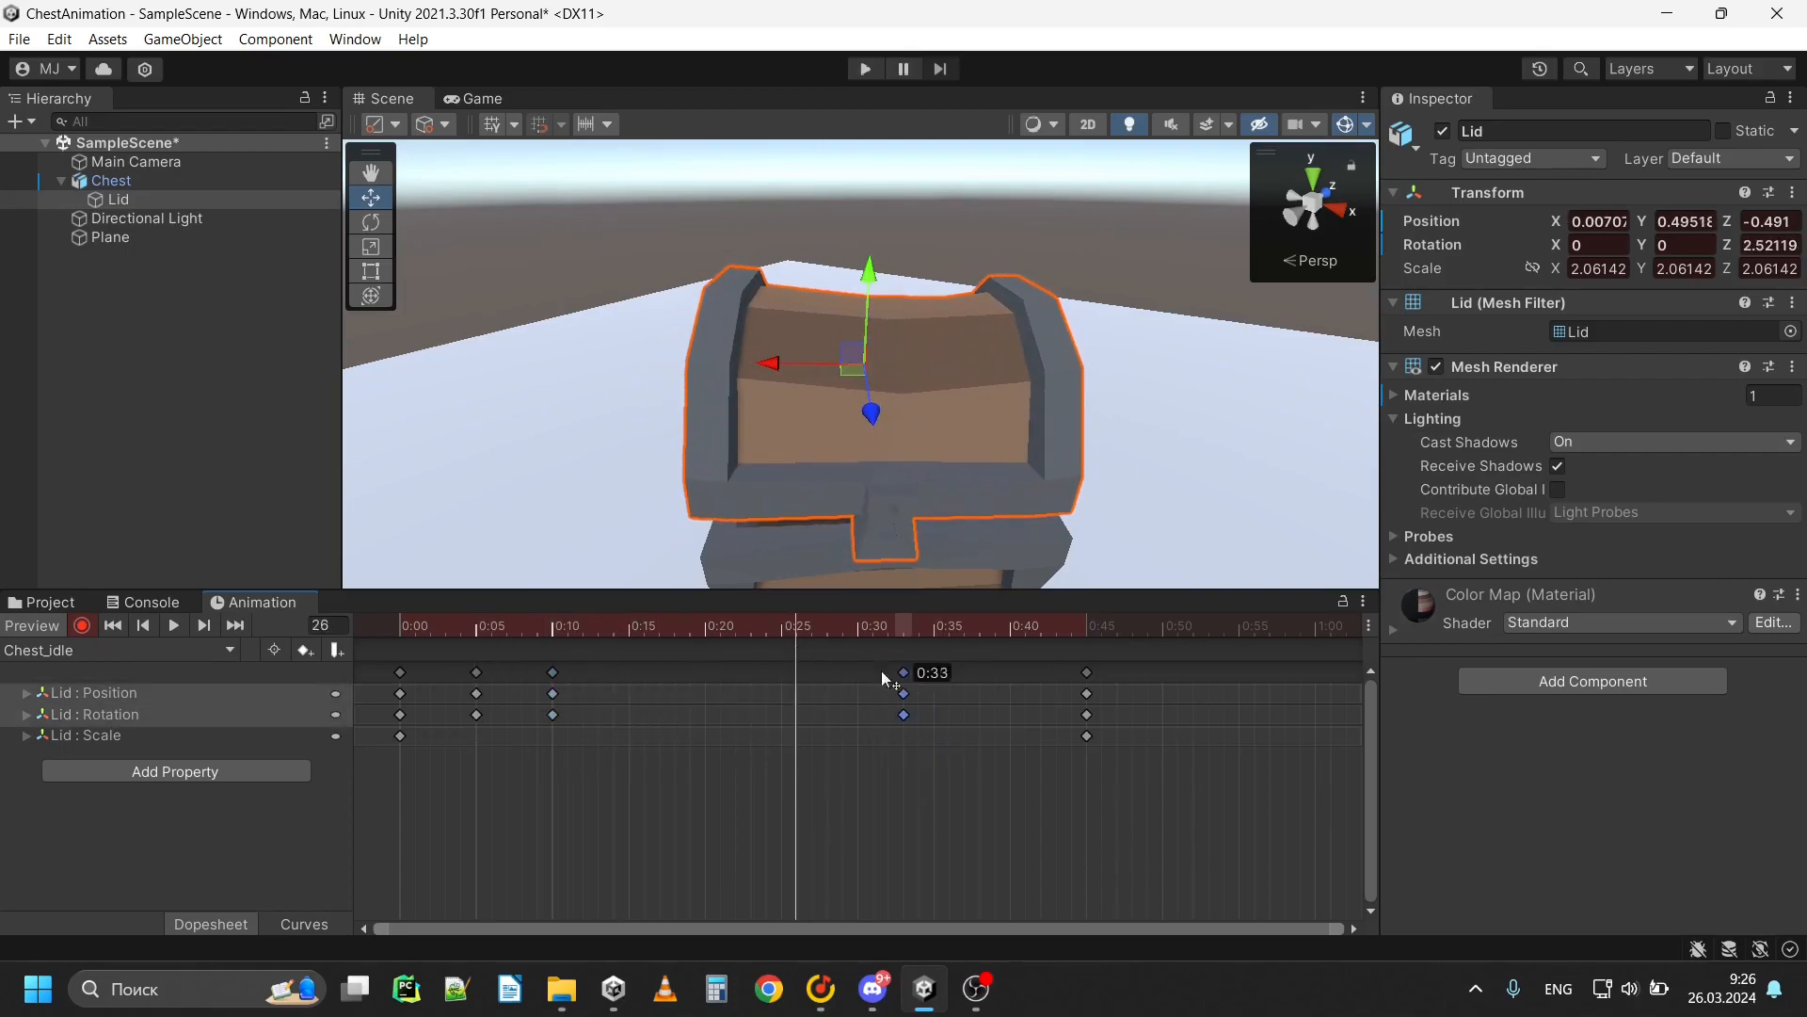
{"action": "left_click_drag", "start_coordinate": [637, 678], "coordinate": [645, 674]}
{"action": "left_click", "coordinate": [396, 621]}
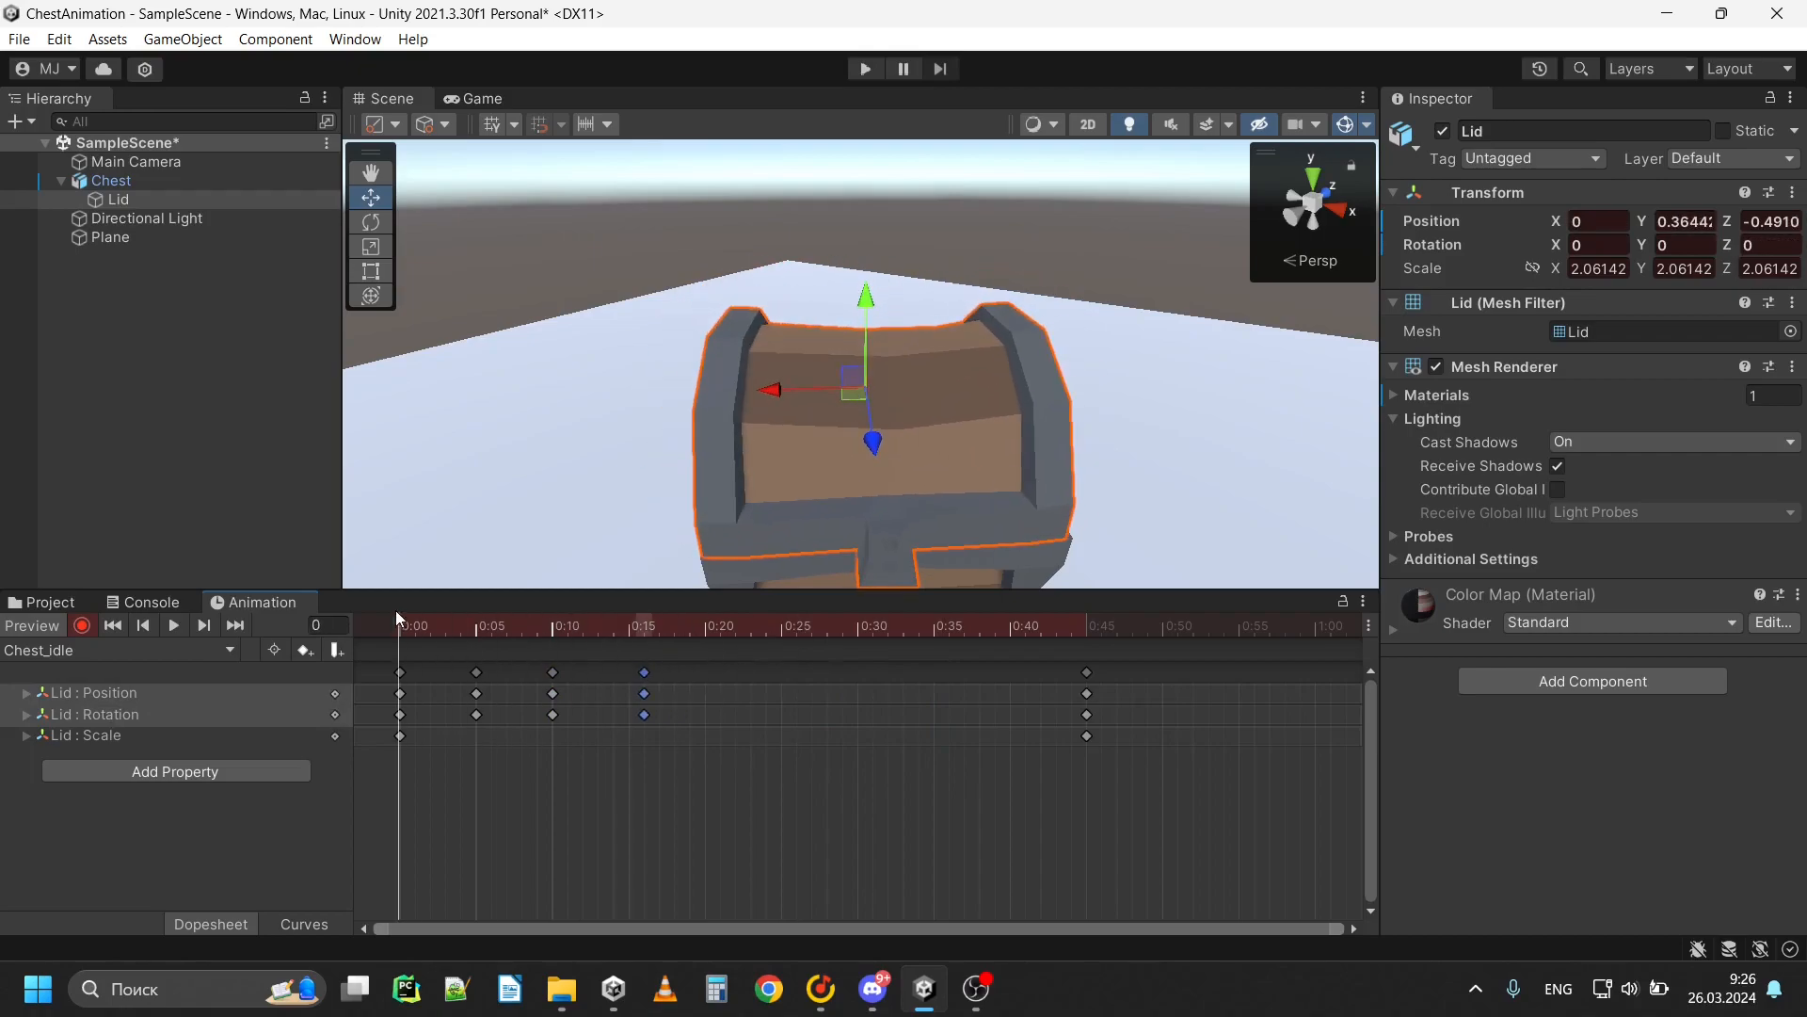
{"action": "left_click", "coordinate": [176, 626]}
Spread the lid's three intermediate keyframes to 0:07, 0:14 and 0:25, and preview the new timing
{"action": "left_click_drag", "start_coordinate": [715, 737], "coordinate": [585, 674]}
{"action": "left_click_drag", "start_coordinate": [750, 787], "coordinate": [576, 678]}
{"action": "left_click_drag", "start_coordinate": [585, 674], "coordinate": [614, 676]}
{"action": "left_click_drag", "start_coordinate": [716, 737], "coordinate": [781, 688]}
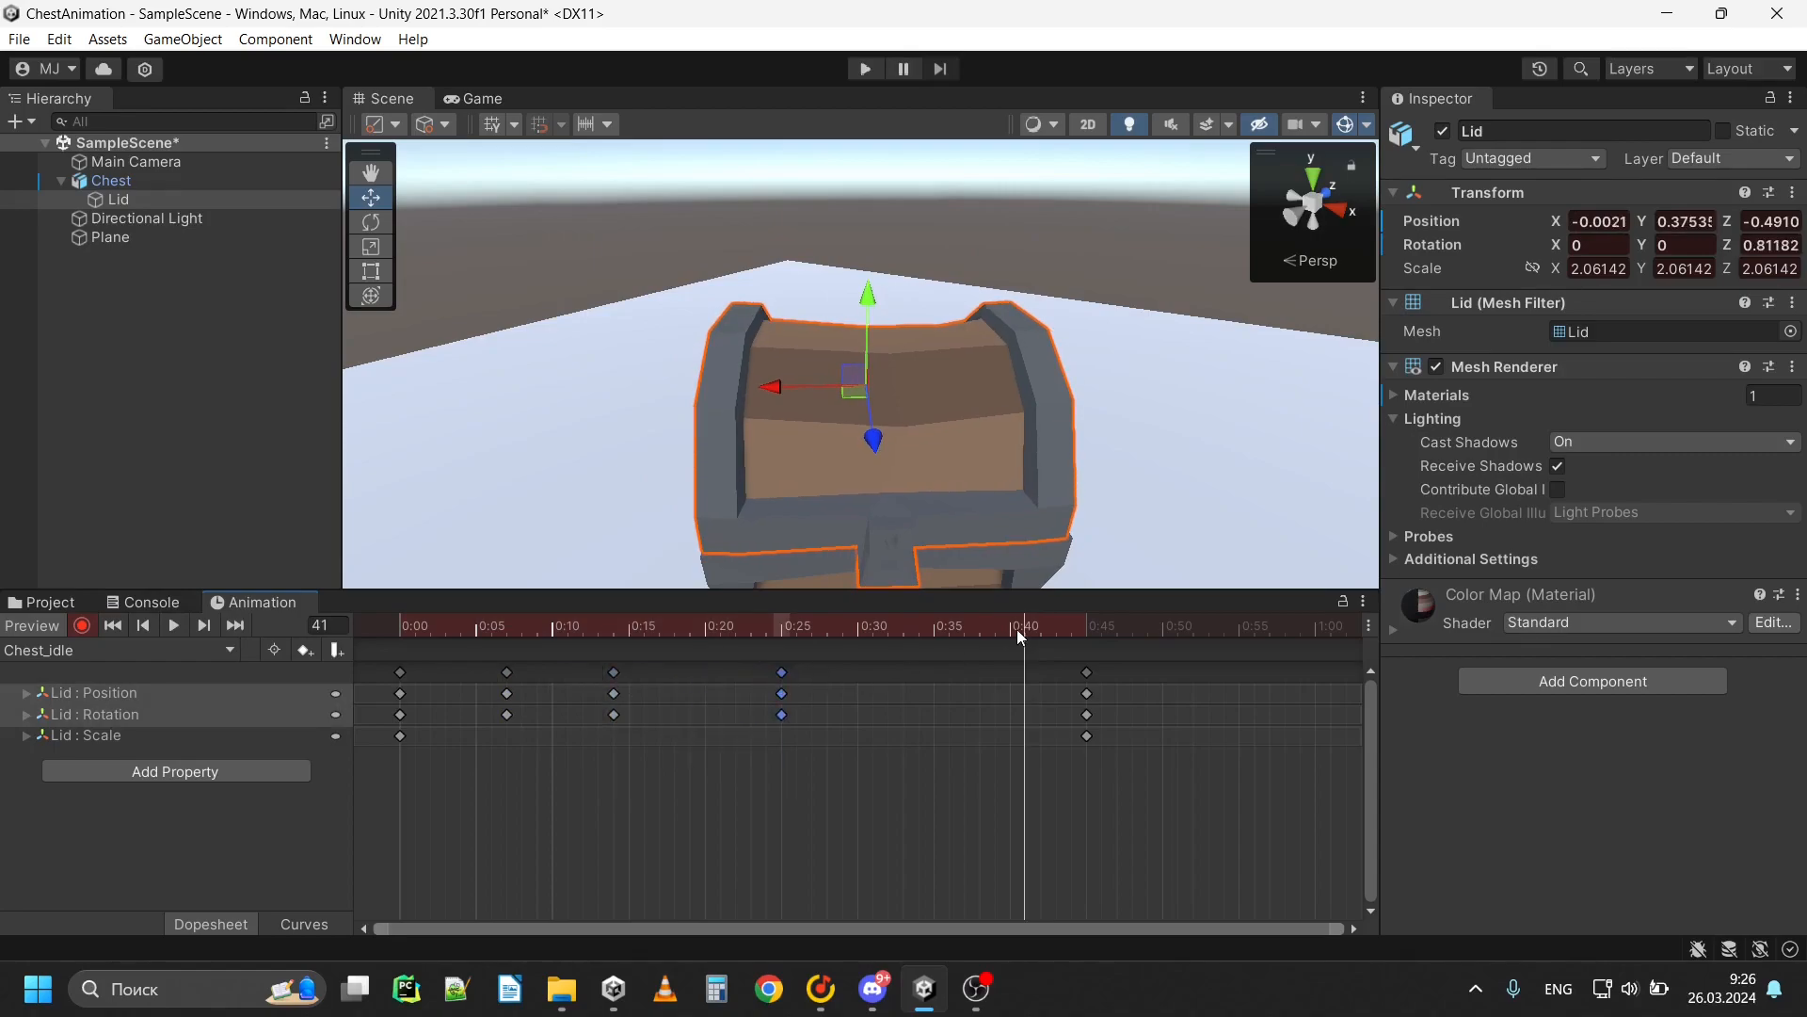
{"action": "left_click", "coordinate": [175, 626]}
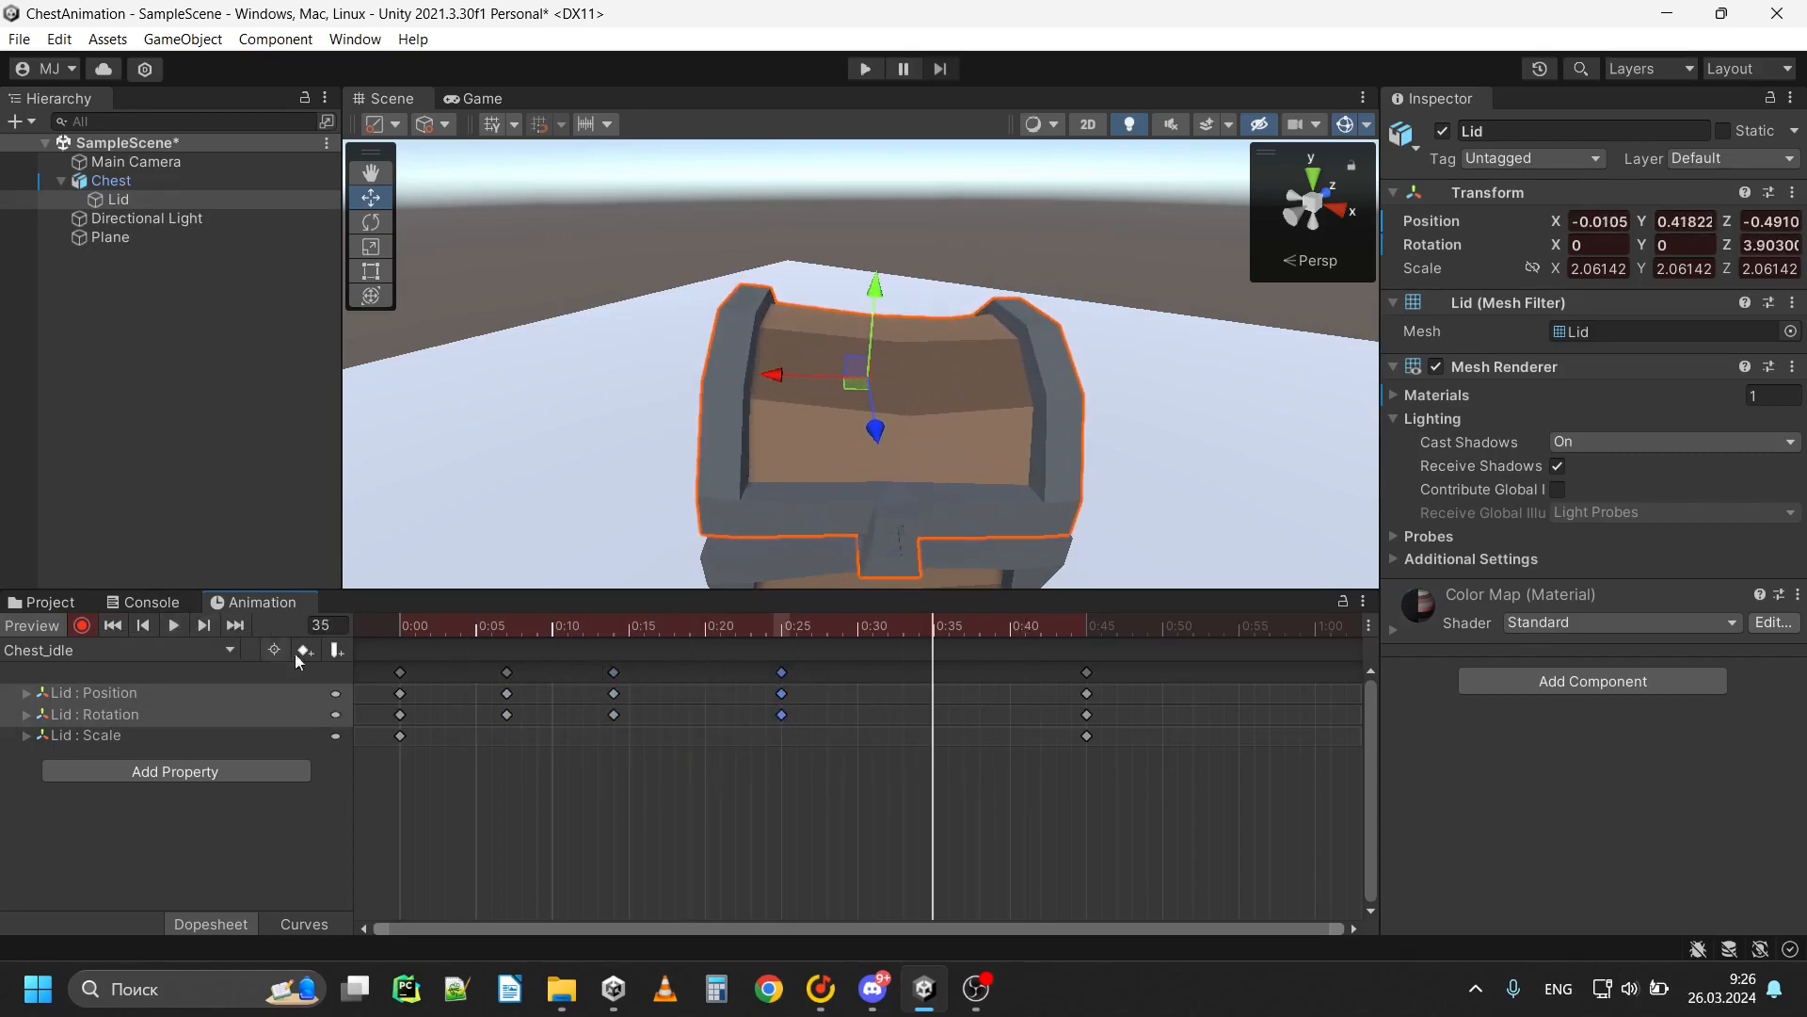
Scale the lid up slightly at 0:07 and down slightly to about 2.05 at 0:25
{"action": "left_click_drag", "start_coordinate": [935, 629], "coordinate": [514, 710]}
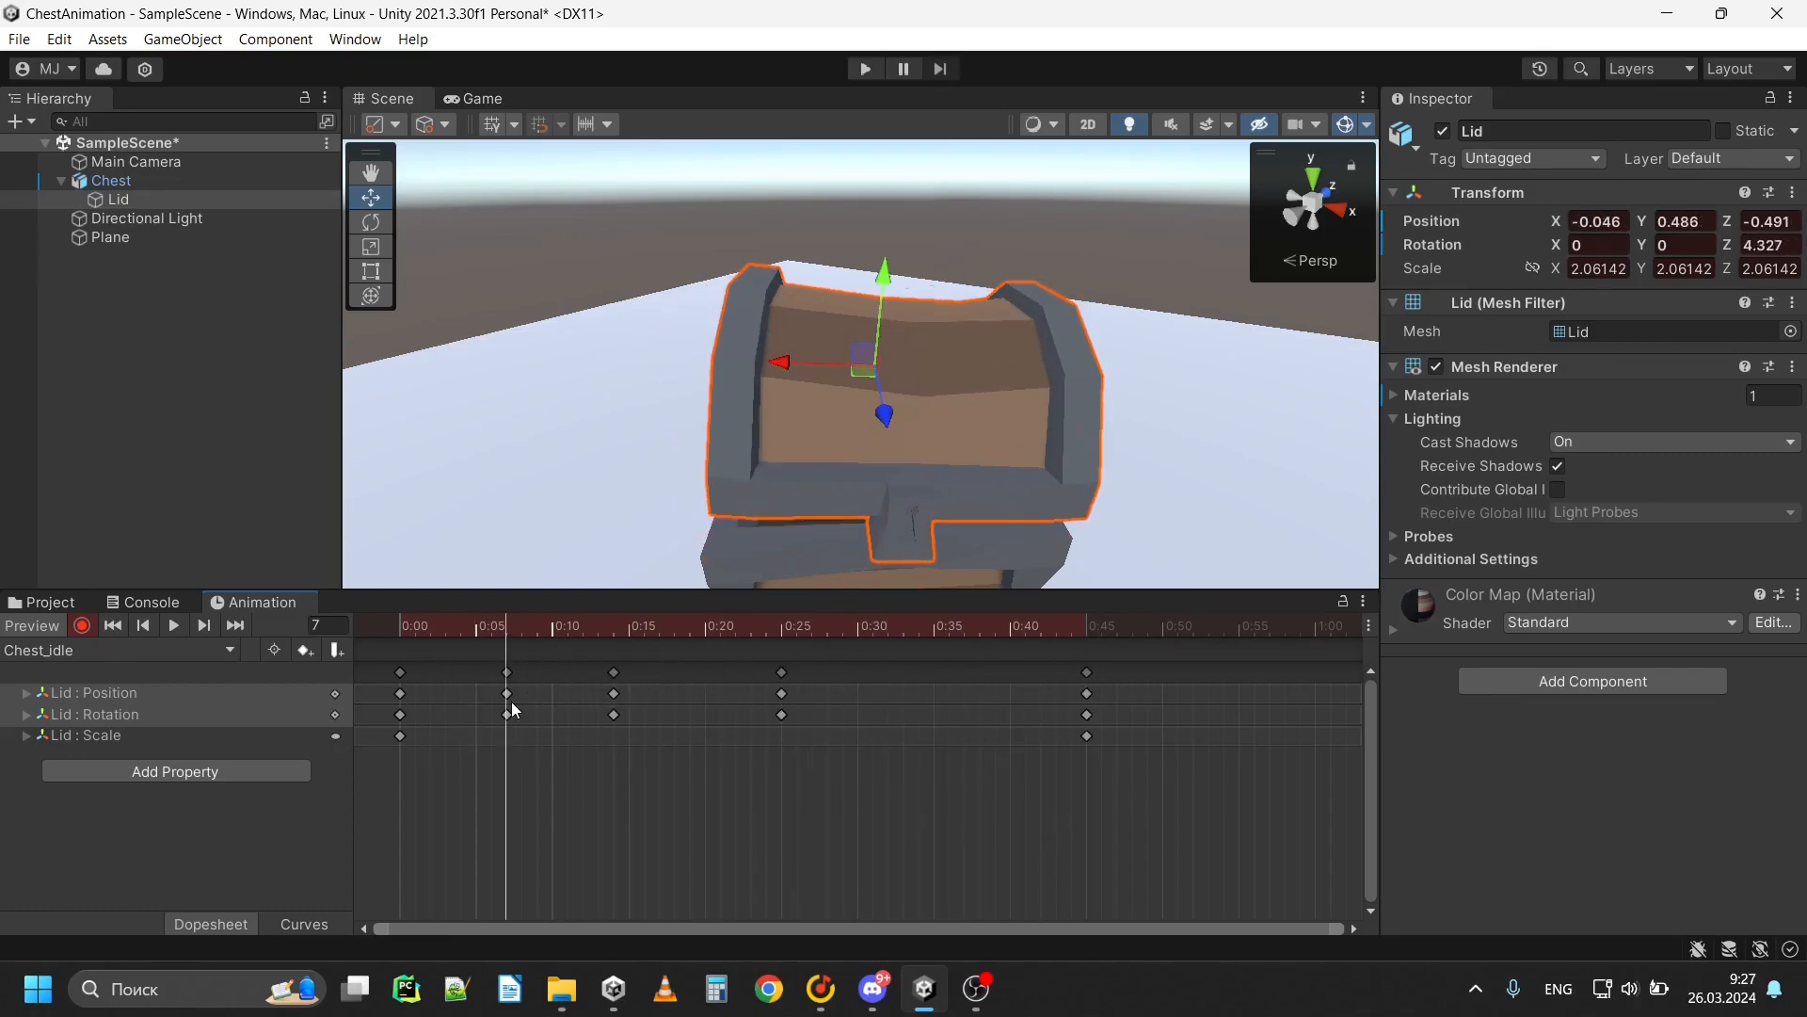
{"action": "left_click", "coordinate": [373, 246]}
{"action": "left_click_drag", "start_coordinate": [877, 363], "coordinate": [883, 363]}
{"action": "left_click_drag", "start_coordinate": [504, 623], "coordinate": [779, 607]}
{"action": "left_click_drag", "start_coordinate": [870, 367], "coordinate": [866, 366]}
Scale the lid down slightly at 0:14 and play the animation to check the size changes
{"action": "left_click", "coordinate": [646, 627]}
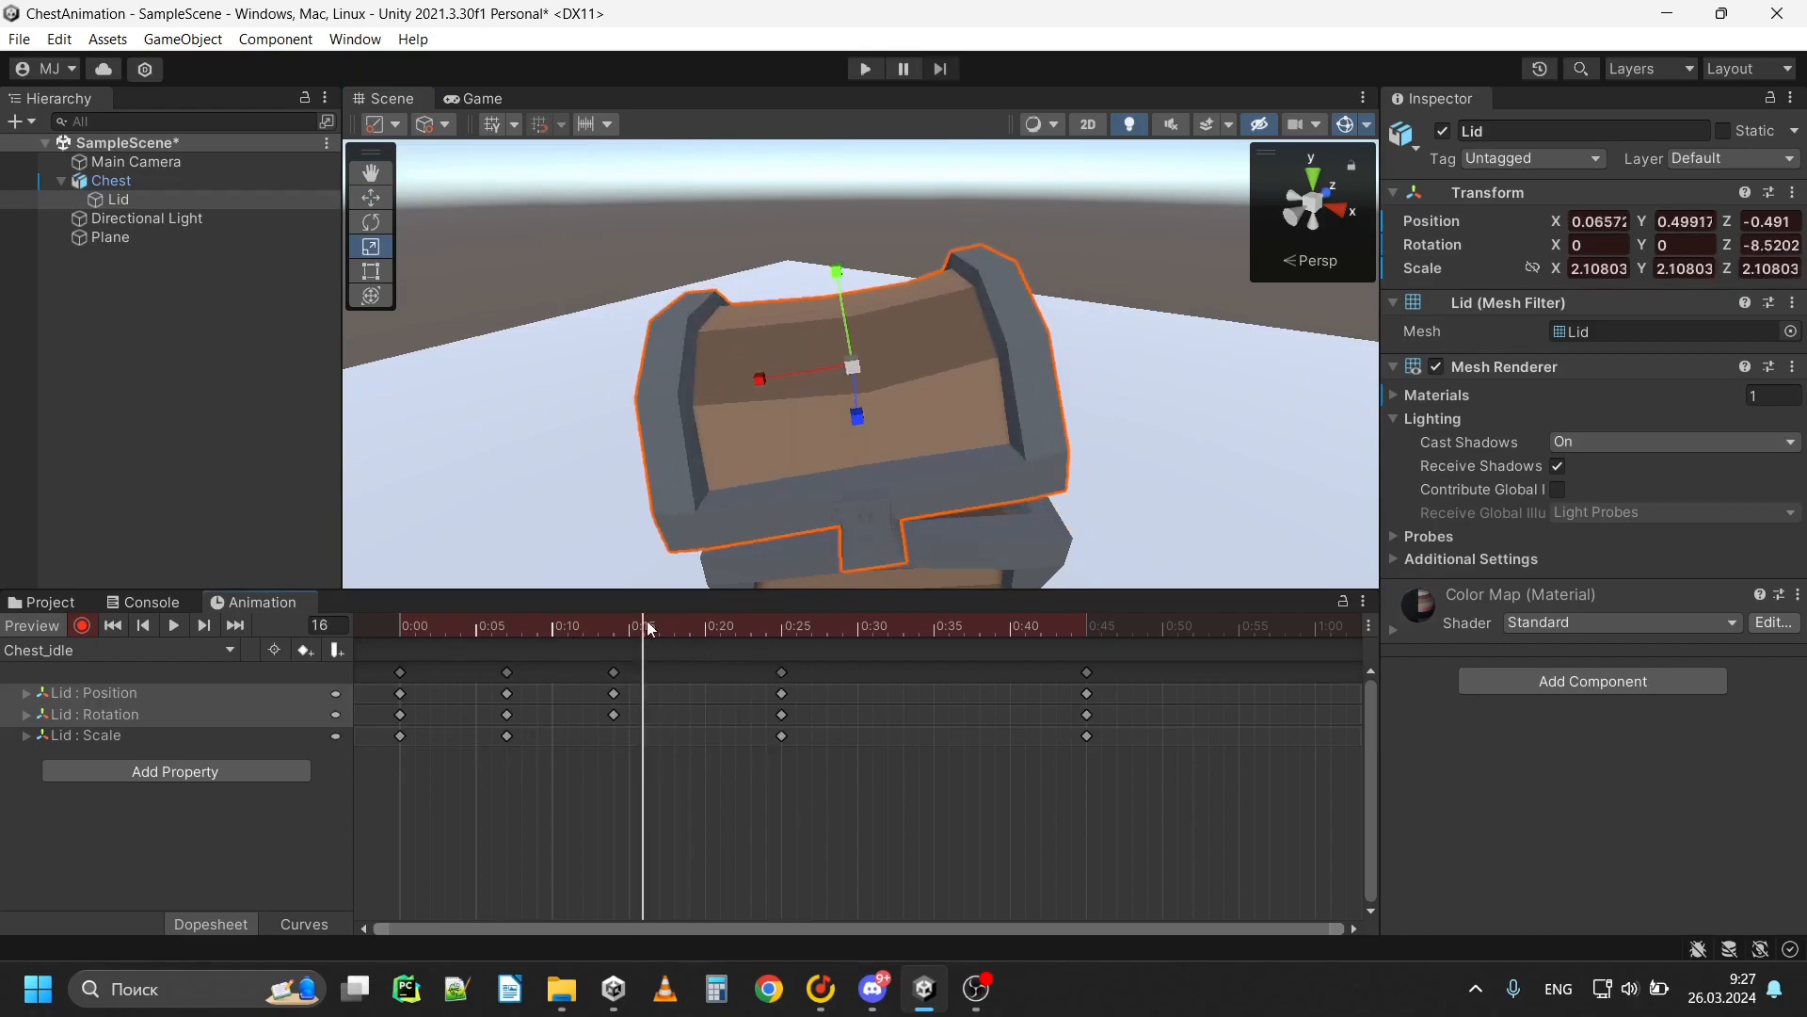
{"action": "left_click_drag", "start_coordinate": [645, 627], "coordinate": [614, 623]}
{"action": "left_click_drag", "start_coordinate": [854, 367], "coordinate": [844, 366]}
{"action": "left_click", "coordinate": [600, 626]}
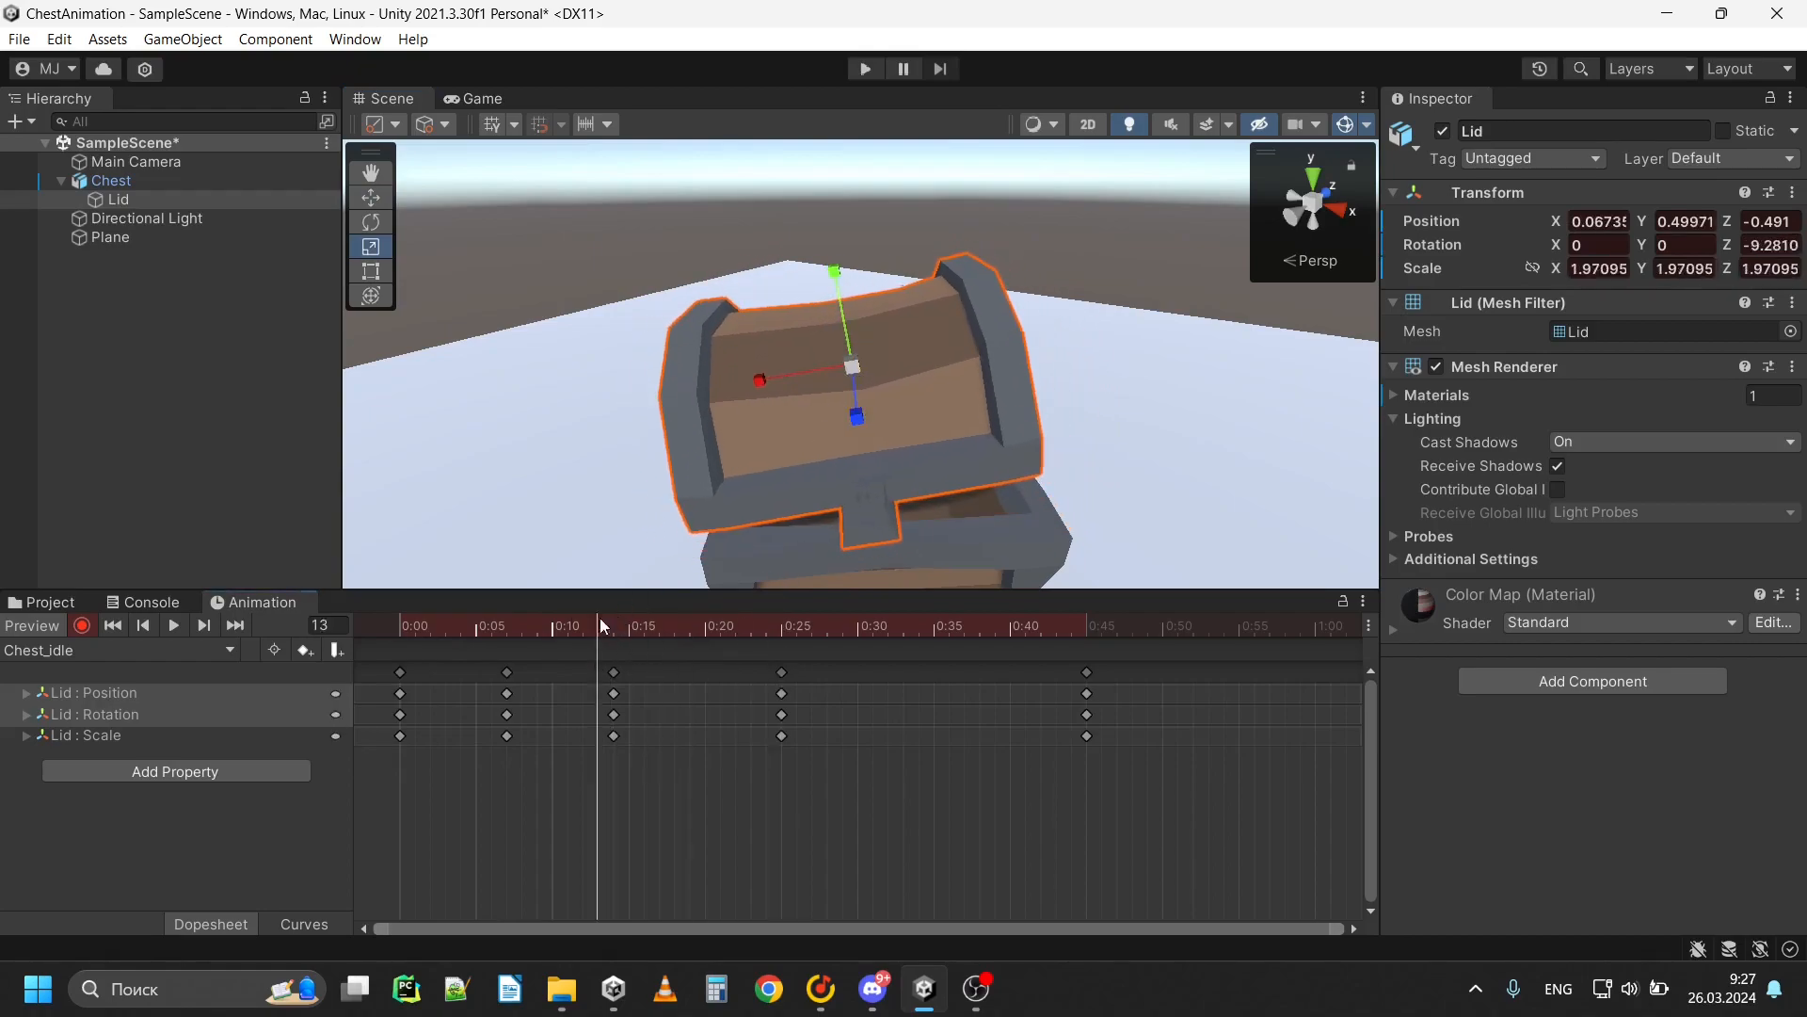
{"action": "left_click_drag", "start_coordinate": [603, 626], "coordinate": [1085, 629]}
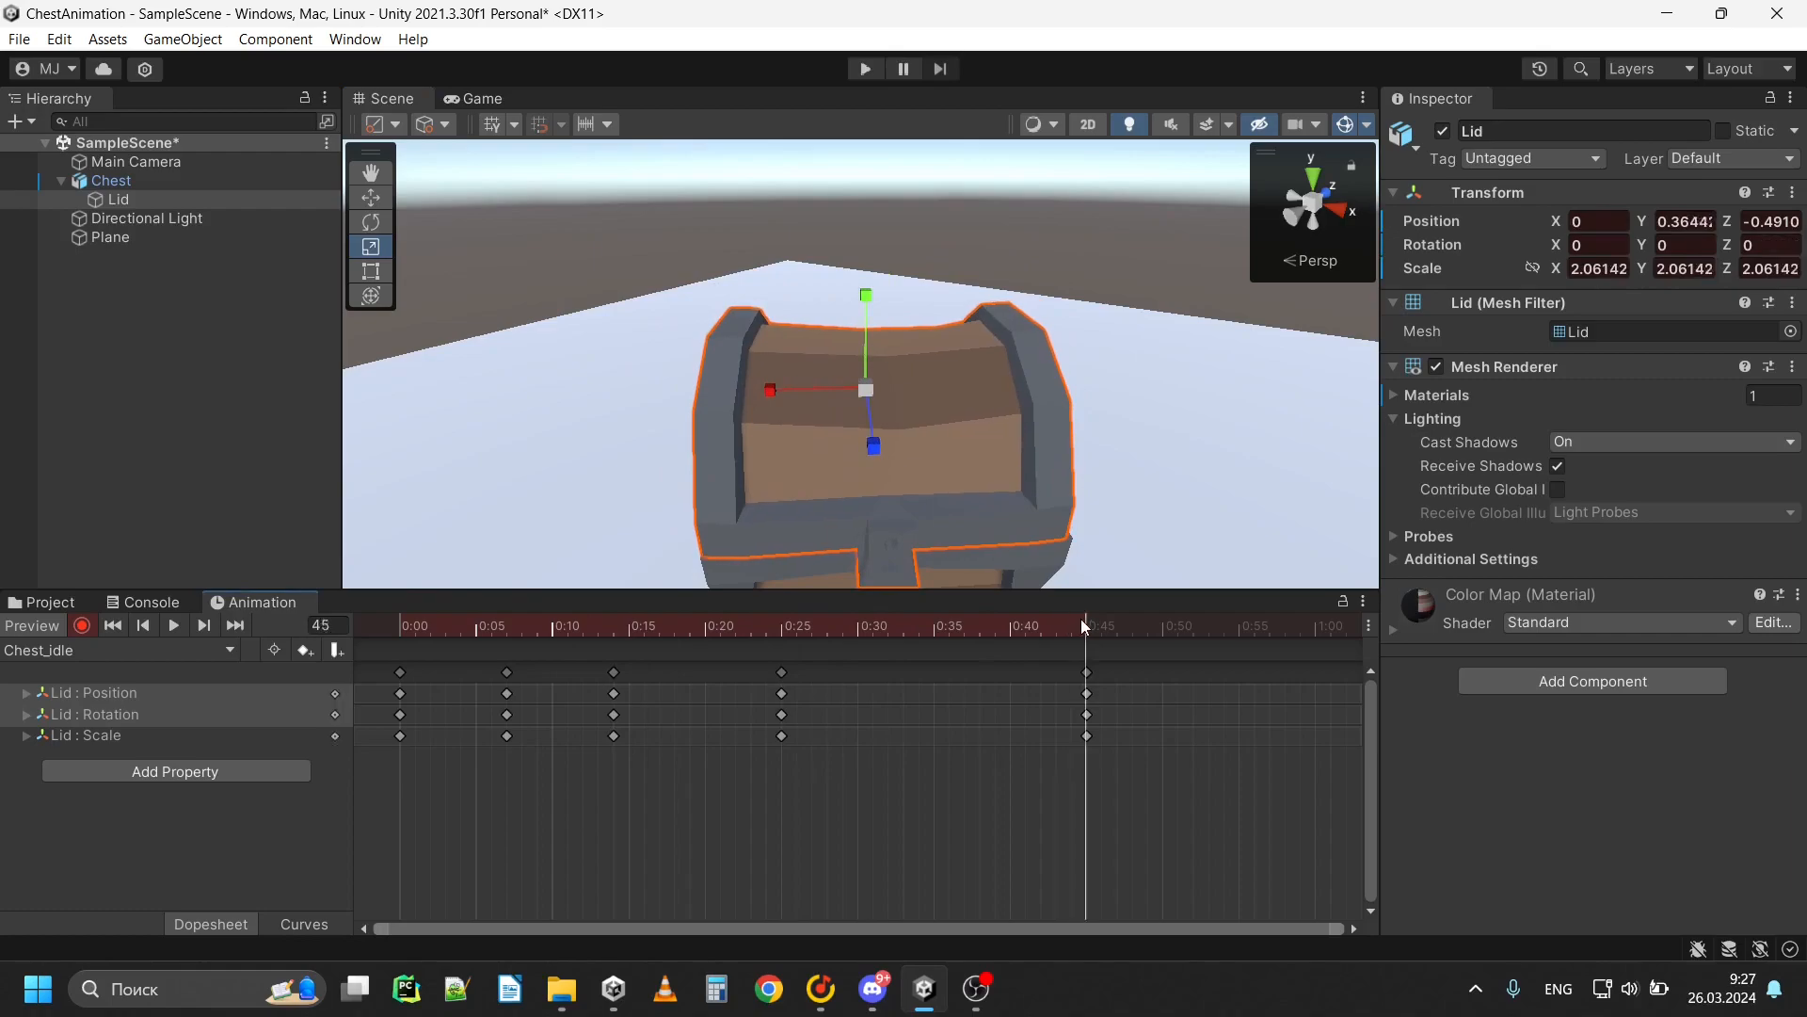
{"action": "left_click", "coordinate": [173, 624]}
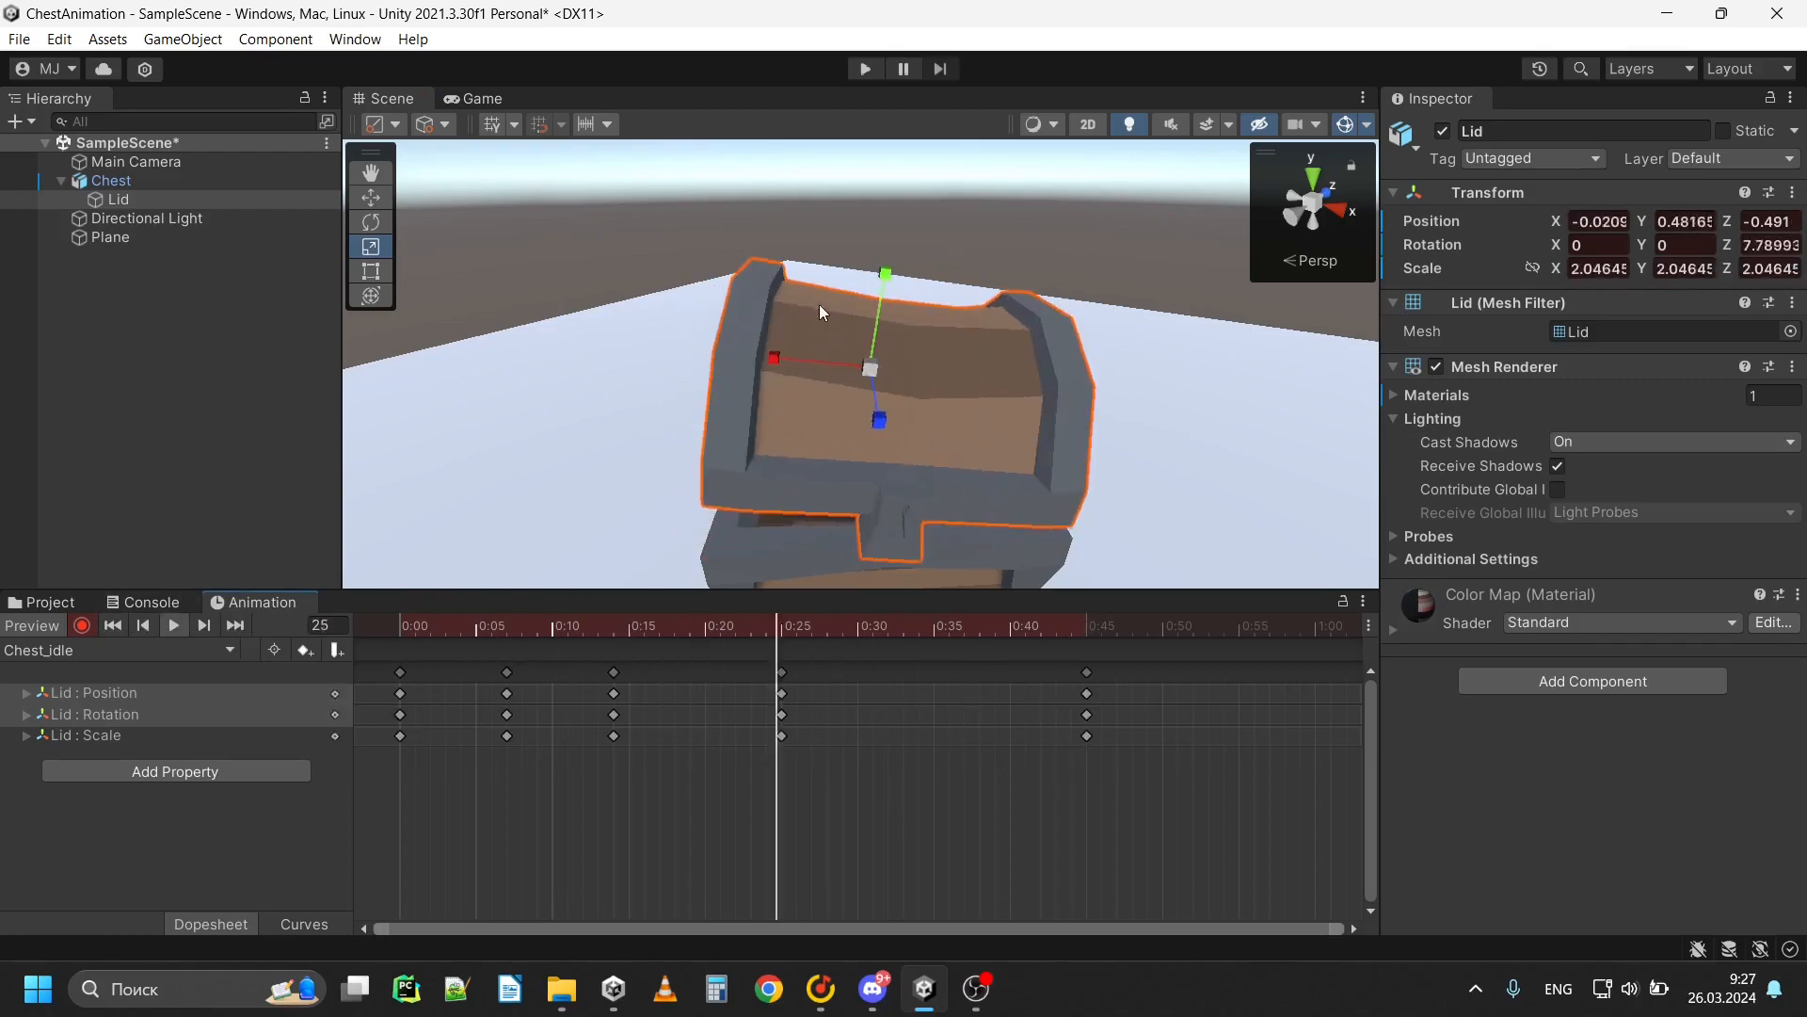
Examine the playing lid animation from different angles in the scene and turn off animation recording
{"action": "left_click", "coordinate": [847, 253]}
{"action": "right_click_drag", "start_coordinate": [915, 323], "coordinate": [815, 482]}
{"action": "key", "text": "s"}
{"action": "key", "text": "d"}
{"action": "key", "text": "e"}
{"action": "key", "text": "a"}
{"action": "key", "text": "w"}
{"action": "key", "text": "s"}
{"action": "left_click", "coordinate": [82, 625]}
{"action": "right_click_drag", "start_coordinate": [727, 379], "coordinate": [574, 560]}
{"action": "key", "text": "w"}
{"action": "key", "text": "s"}
Open the Prefabs/Animations asset folder and select the Chest animator controller
{"action": "left_click", "coordinate": [41, 601]}
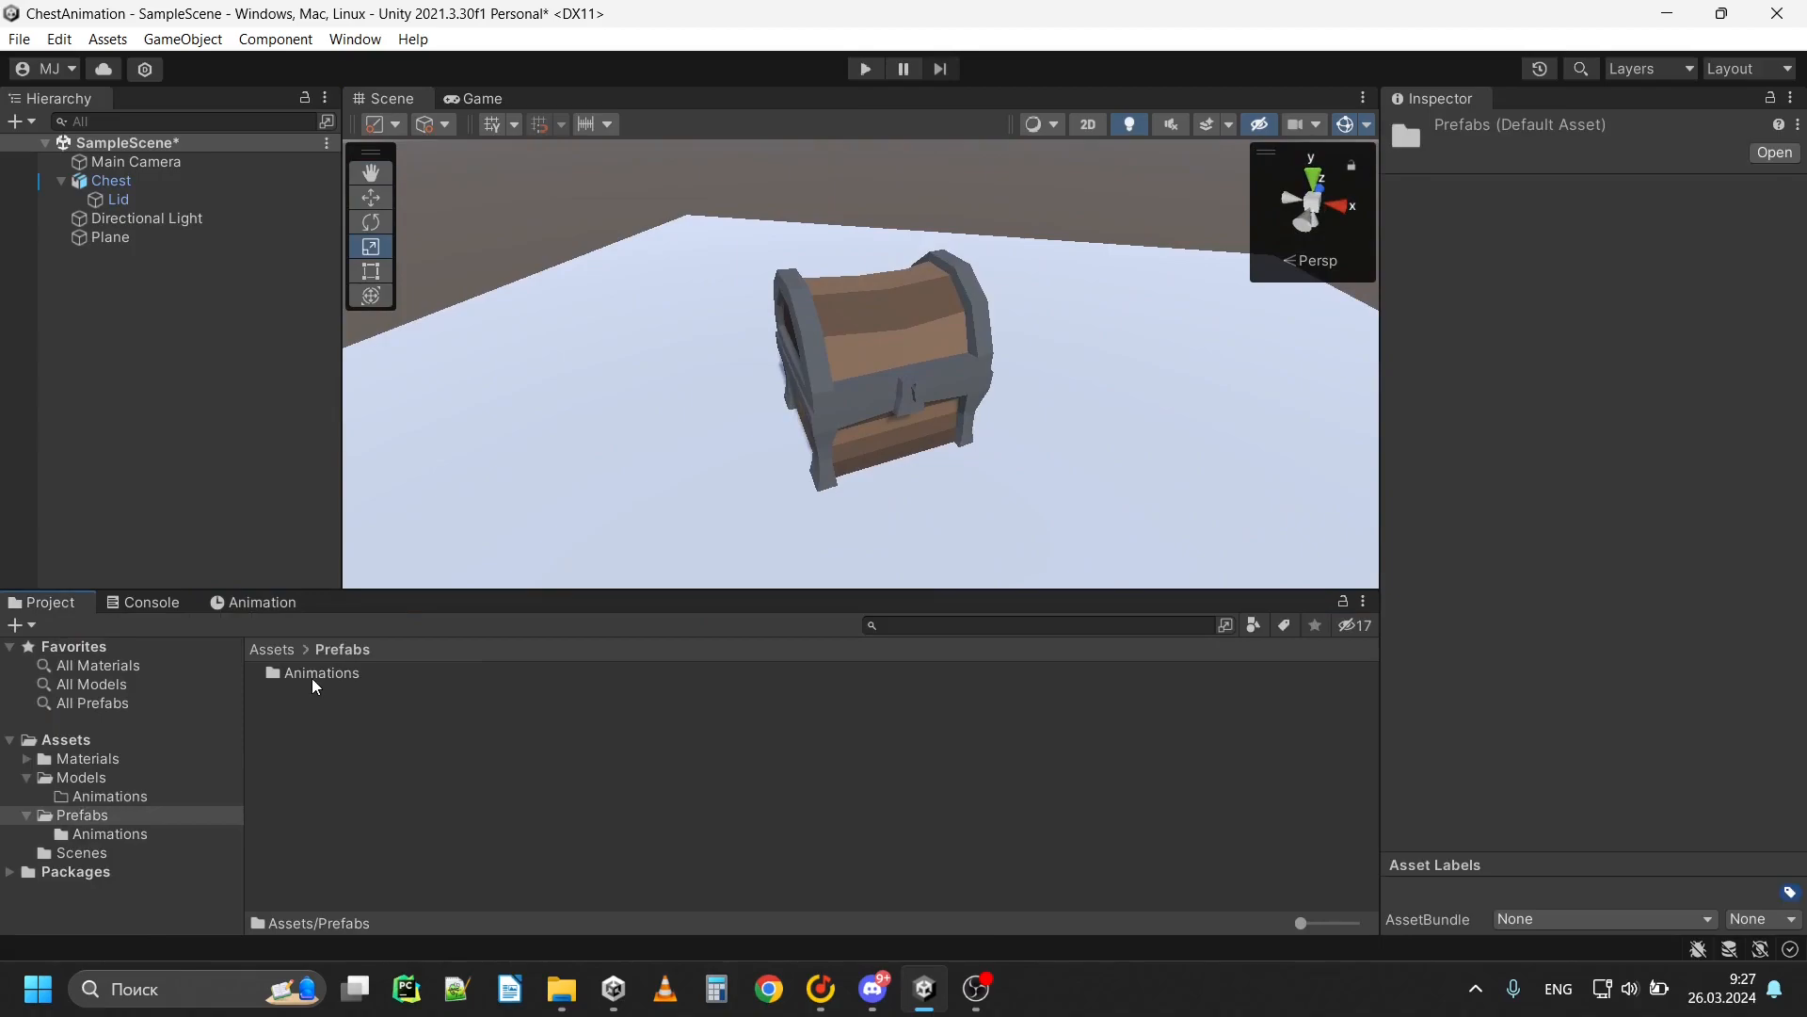
{"action": "double_click", "coordinate": [313, 676]}
{"action": "left_click", "coordinate": [313, 675]}
{"action": "left_click", "coordinate": [337, 650]}
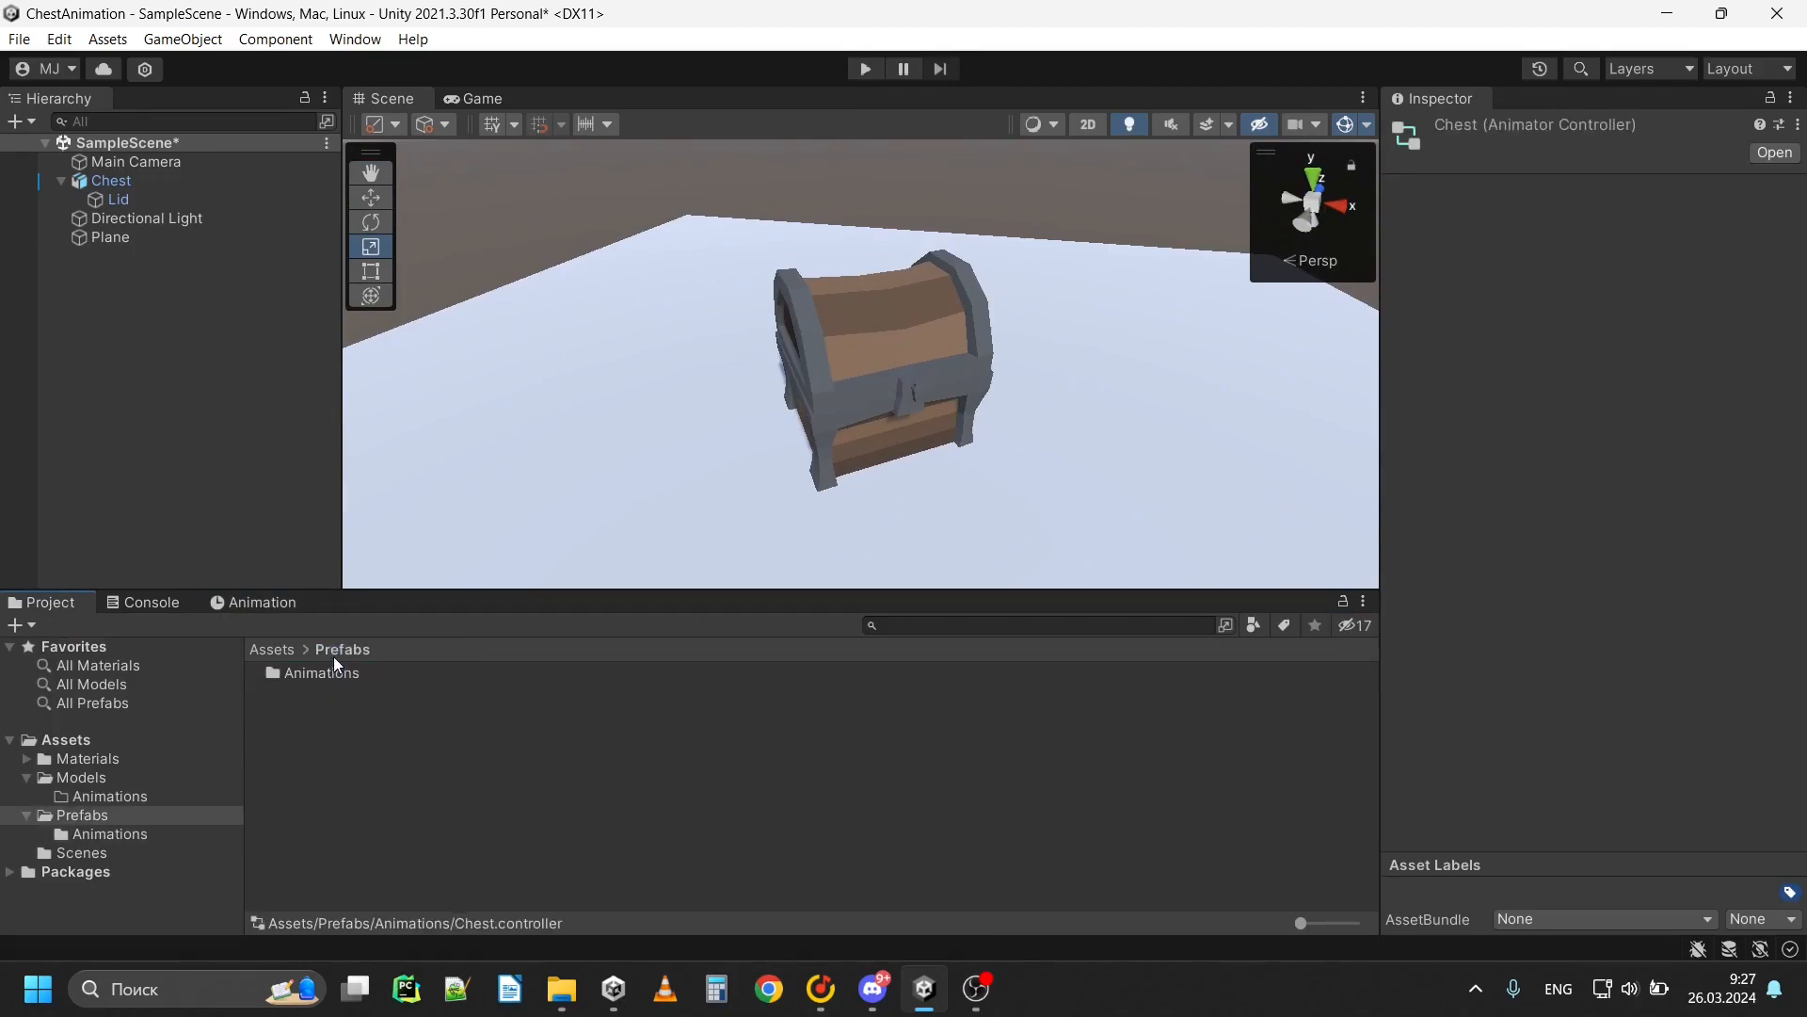
{"action": "double_click", "coordinate": [325, 672]}
{"action": "left_click", "coordinate": [327, 674]}
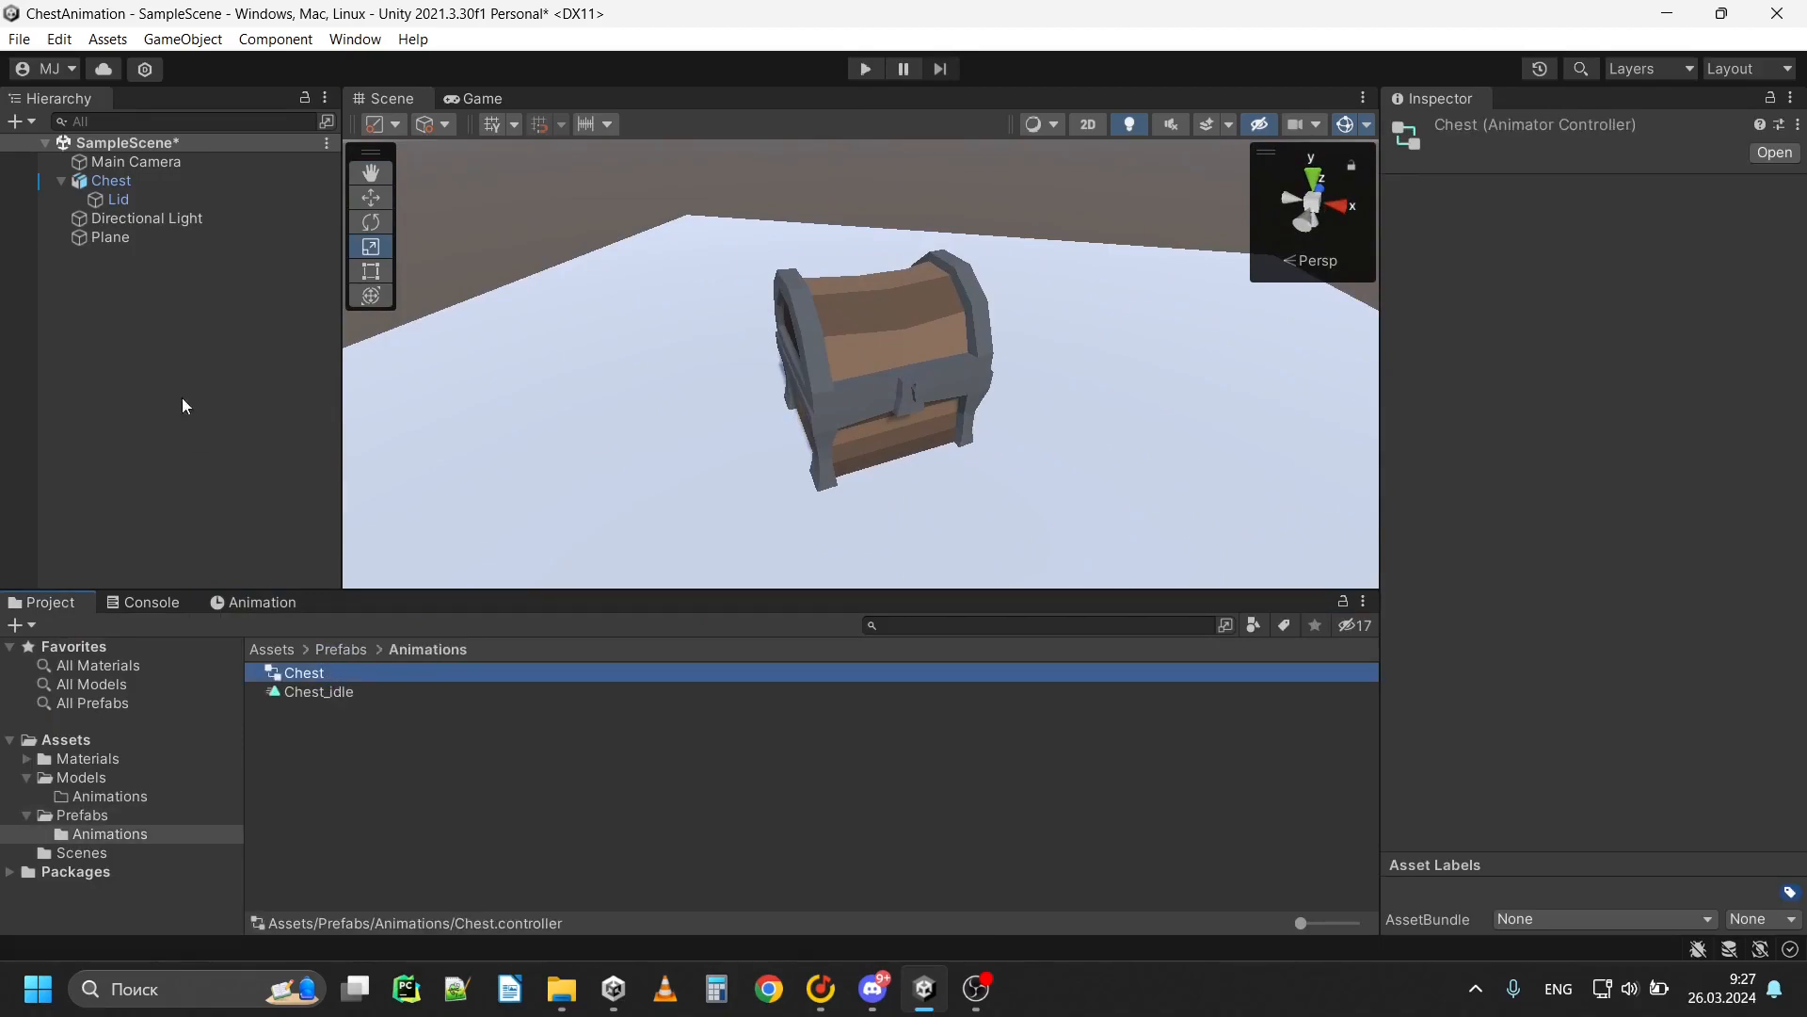
Select the Chest object and enable its Animator component
{"action": "left_click", "coordinate": [103, 178]}
{"action": "left_click_drag", "start_coordinate": [917, 409], "coordinate": [798, 380], "text": "alt"}
{"action": "scroll", "coordinate": [798, 381], "scroll_direction": "up", "scroll_amount": 5}
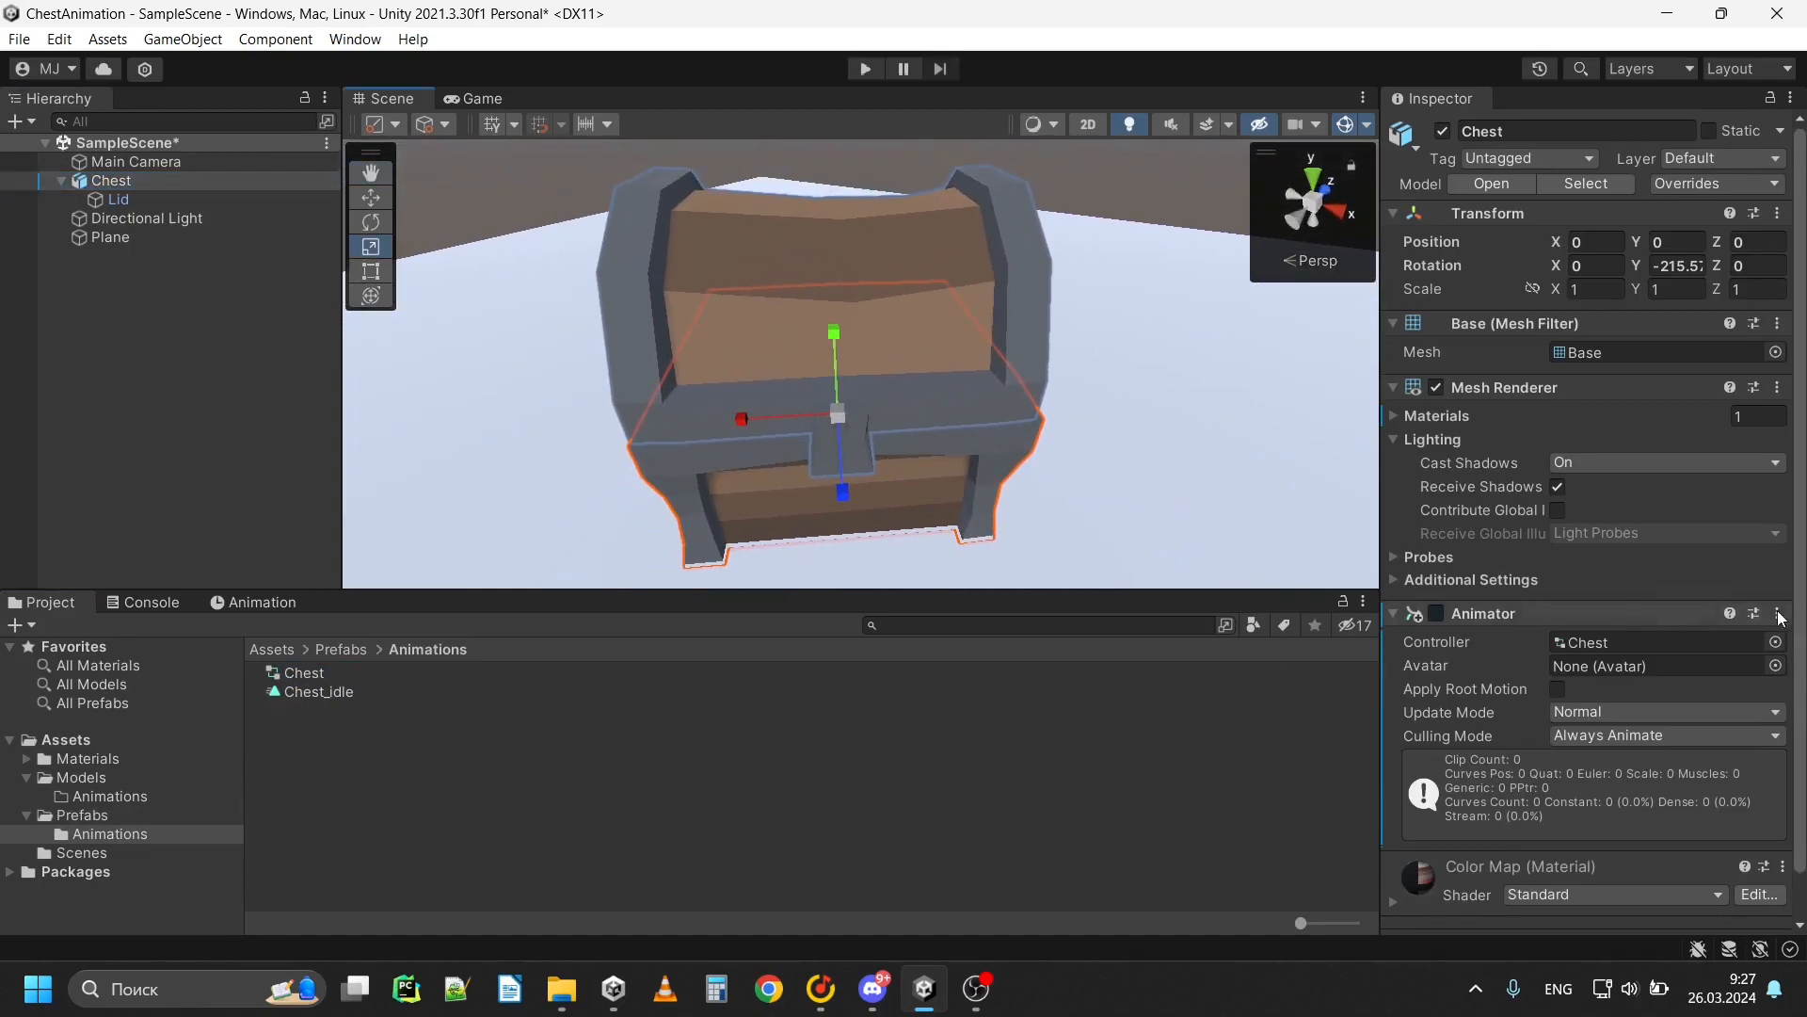
{"action": "left_click_drag", "start_coordinate": [1024, 460], "coordinate": [1049, 464], "text": "alt"}
{"action": "scroll", "coordinate": [1048, 464], "scroll_direction": "down", "scroll_amount": 8}
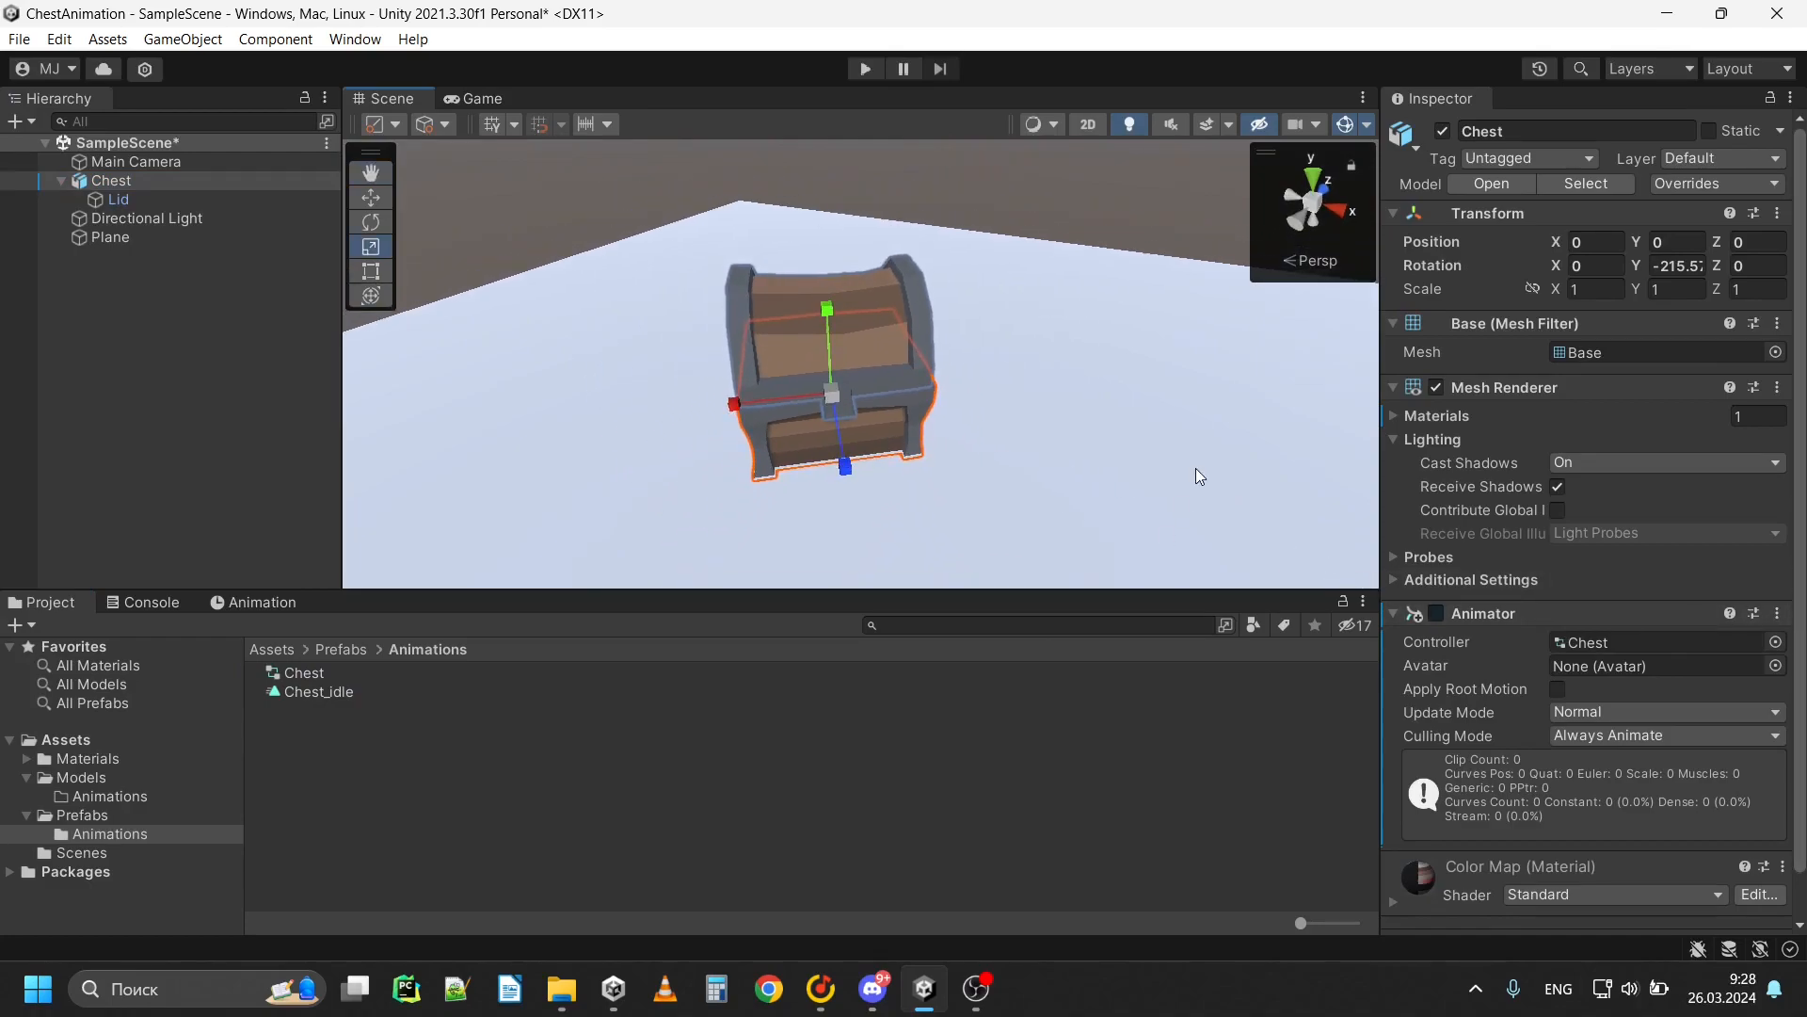
{"action": "left_click", "coordinate": [1435, 612]}
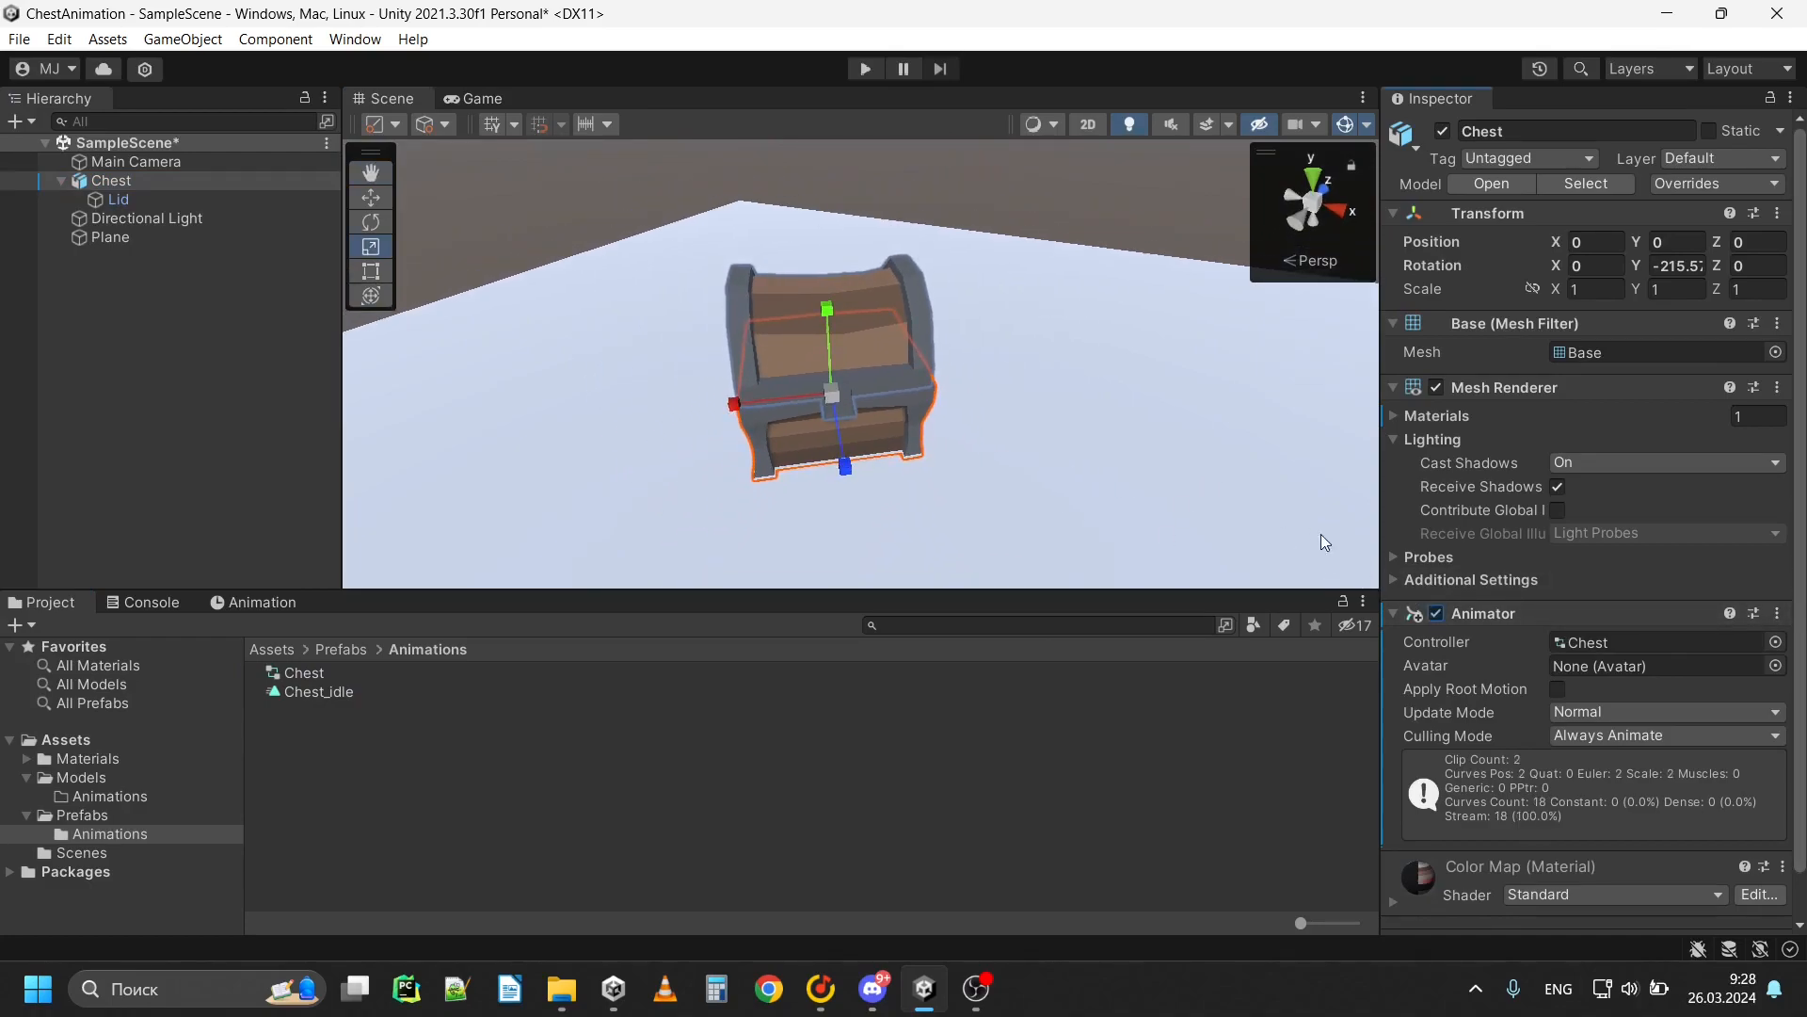
Run the scene, watch the chest's idle animation in the Scene view, and stop play mode
{"action": "left_click", "coordinate": [879, 68]}
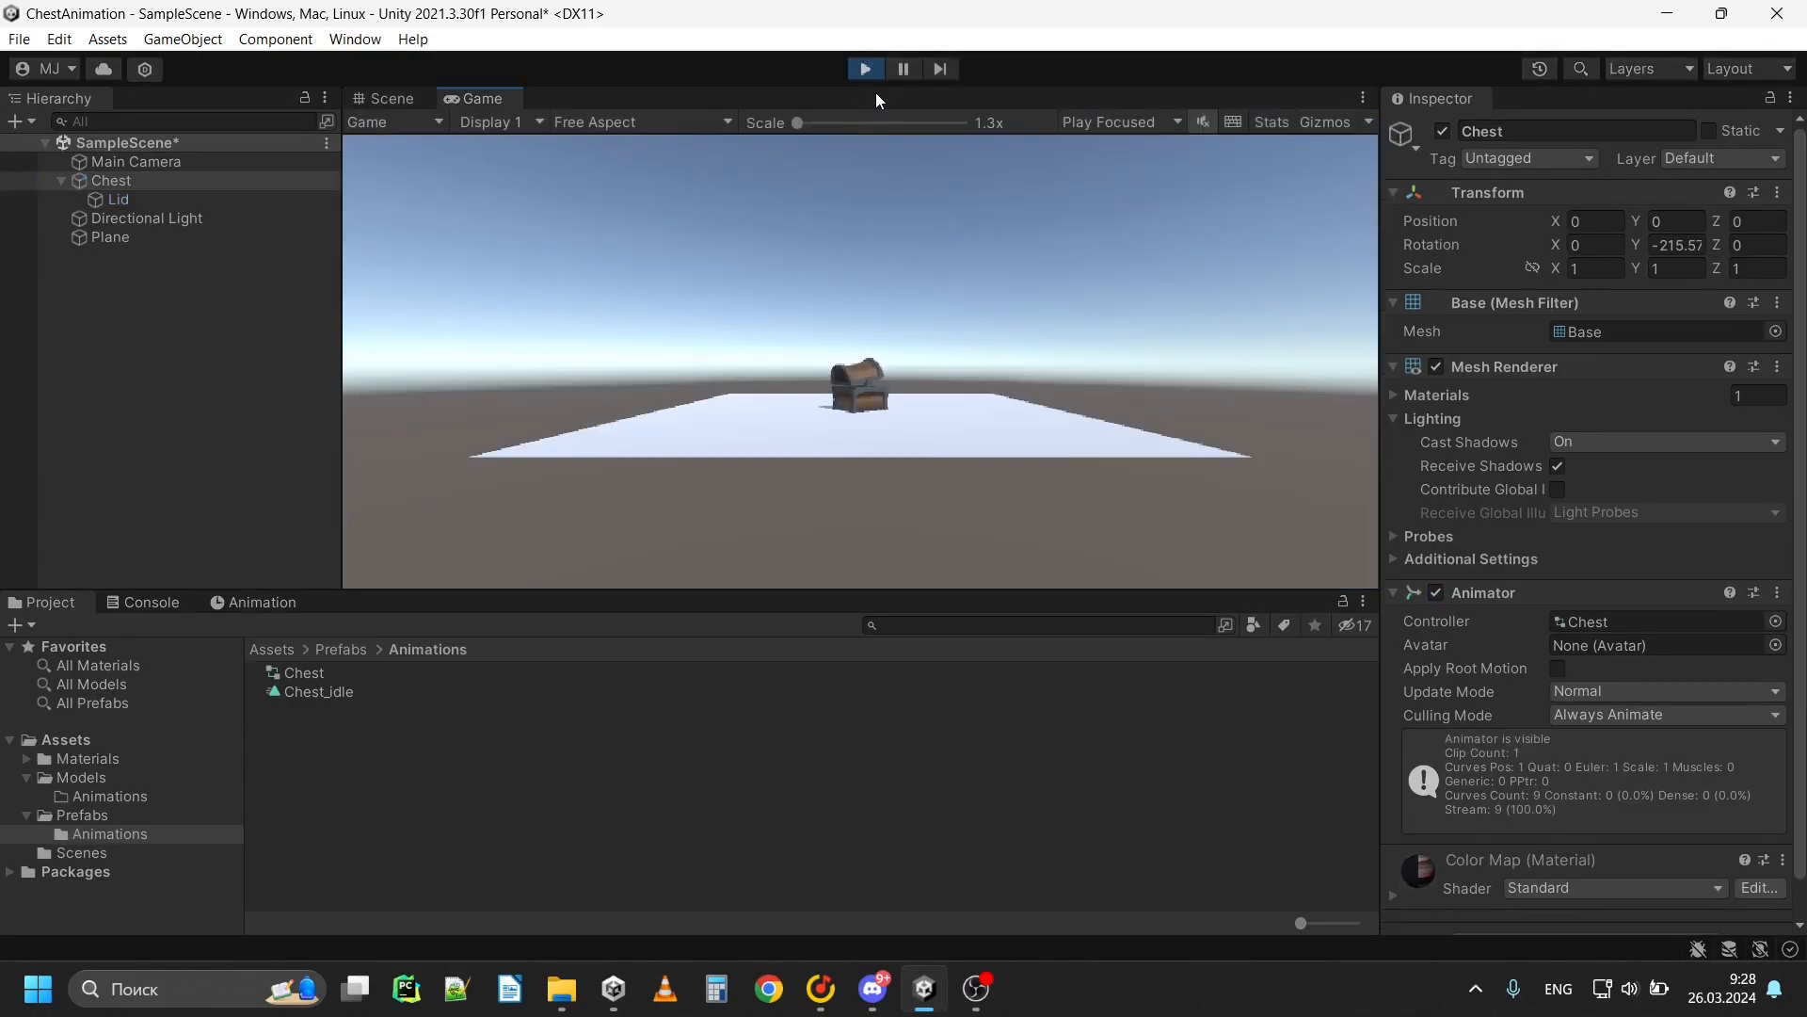
{"action": "left_click", "coordinate": [415, 100]}
{"action": "left_click", "coordinate": [992, 181]}
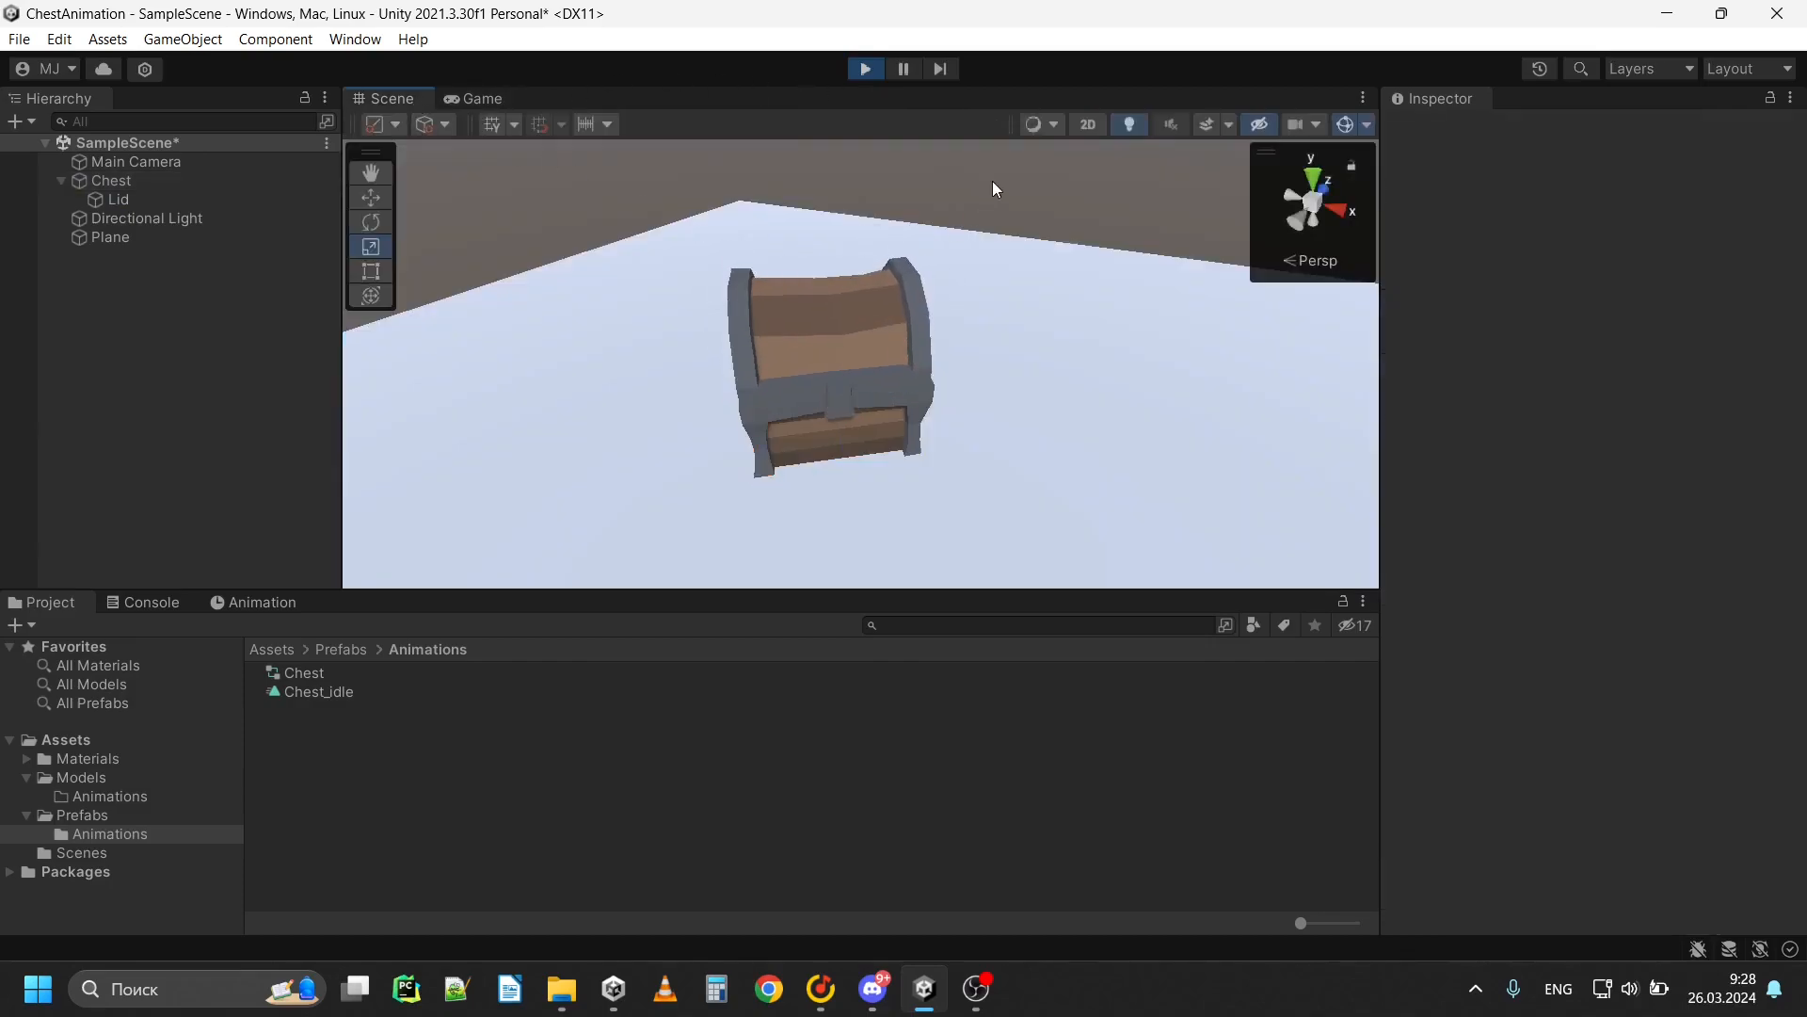
{"action": "right_click_drag", "start_coordinate": [992, 180], "coordinate": [917, 212]}
{"action": "key", "text": "w"}
{"action": "key", "text": "s"}
{"action": "key", "text": "d"}
{"action": "left_click", "coordinate": [866, 69]}
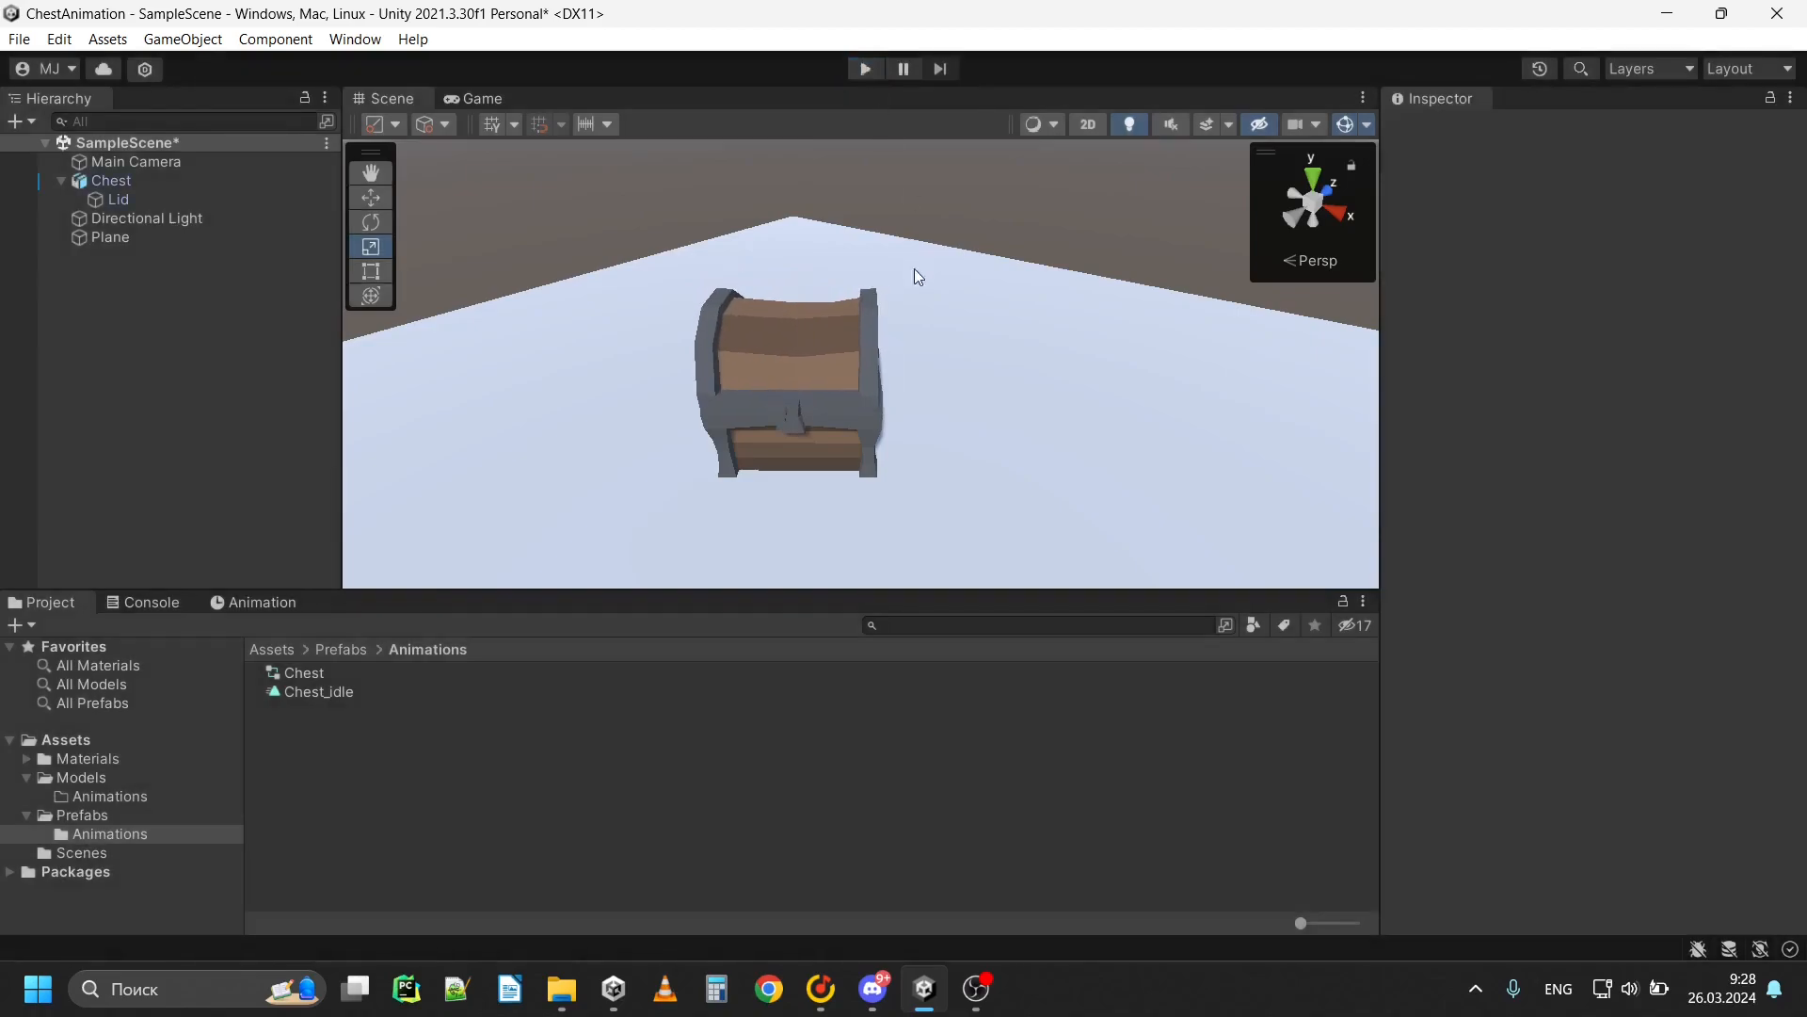